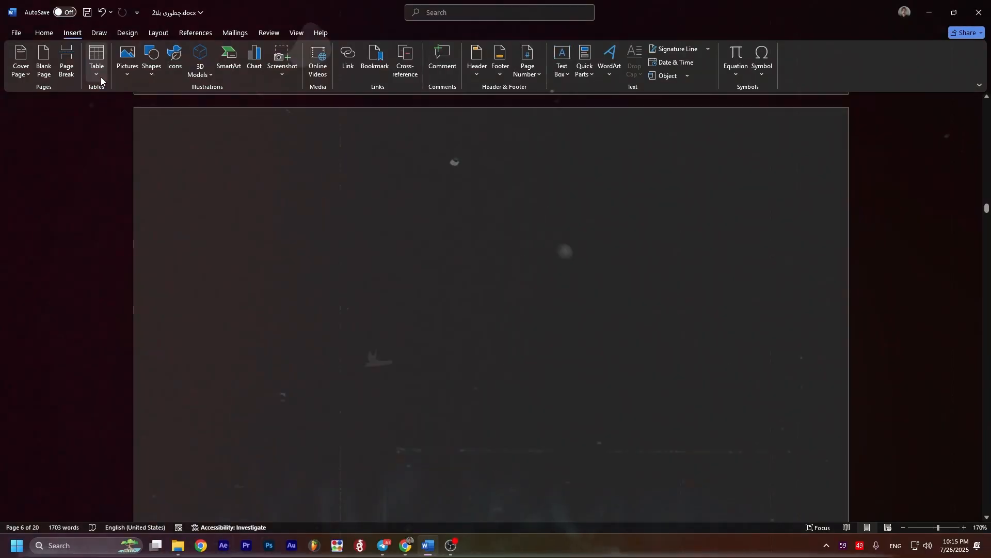
# Step: Insert a table with 5 columns and 2 rows on the blank page, and undo the insertion
pyautogui.click(96, 74)
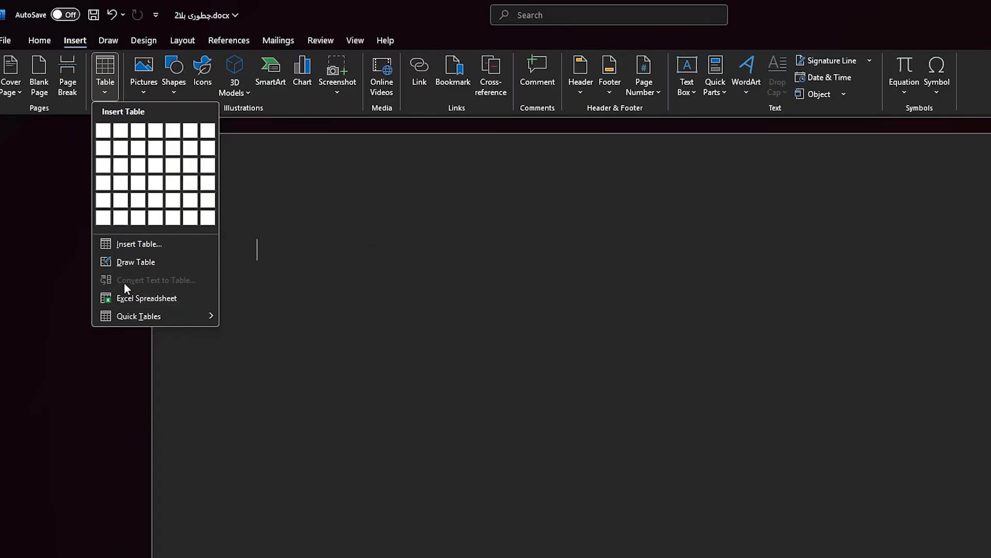
pyautogui.click(123, 230)
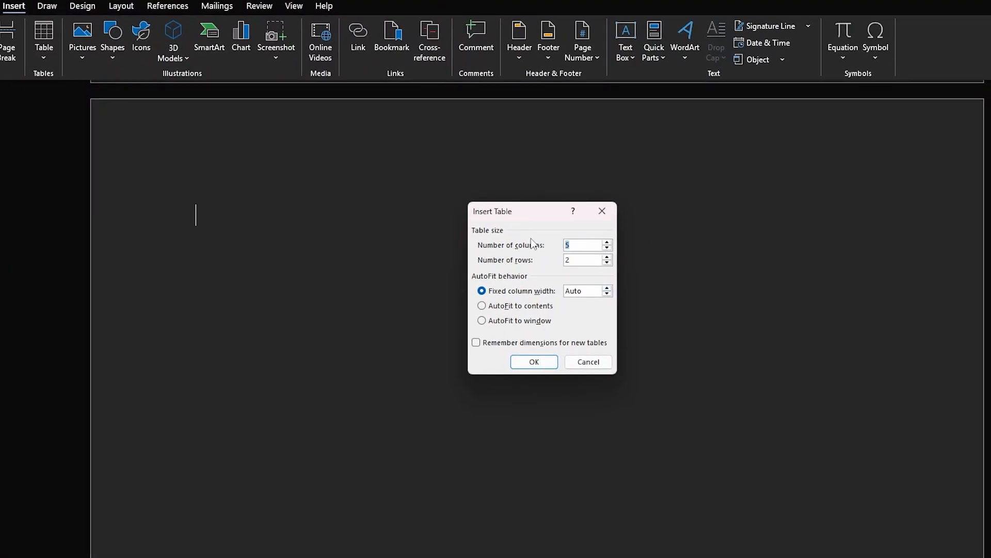
pyautogui.click(547, 364)
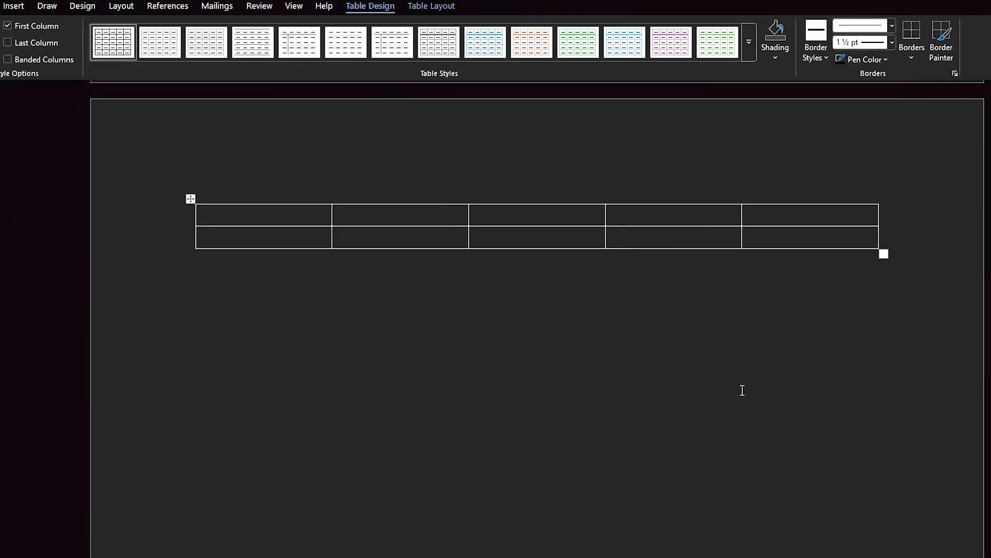
pyautogui.hotkey('ctrl', 'z')
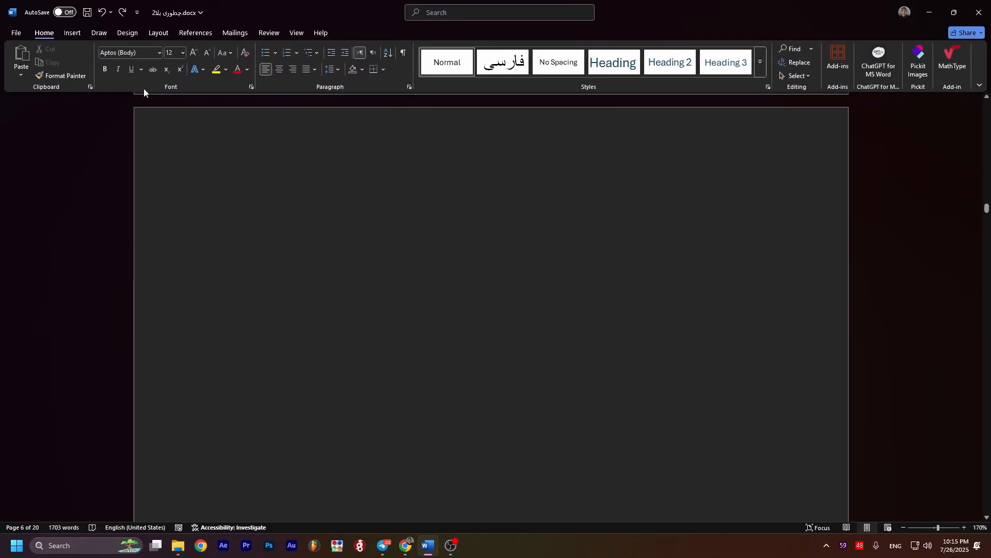
# Step: Draw a freehand single-cell table about 6.68" wide and 2.13" high on the blank page
pyautogui.click(74, 33)
pyautogui.click(97, 77)
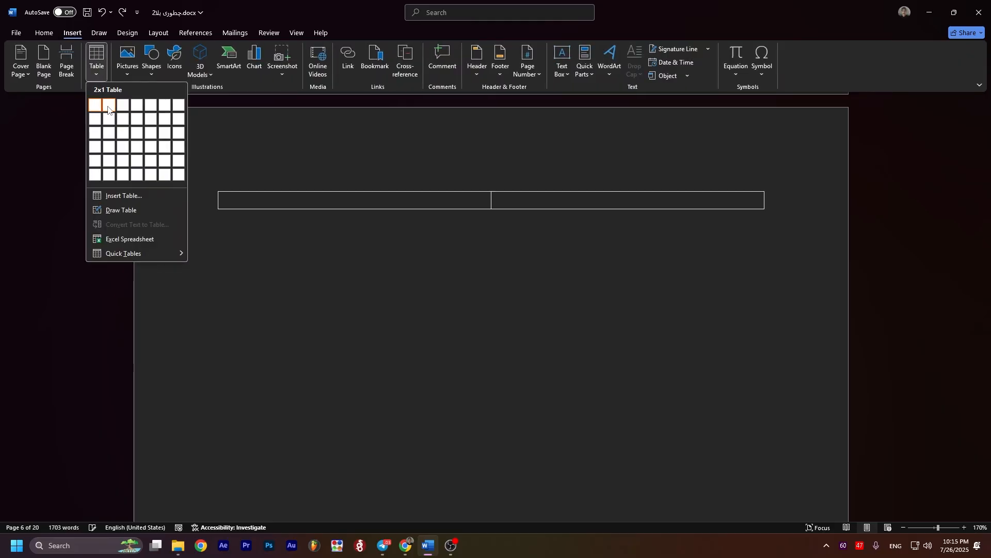
pyautogui.click(124, 210)
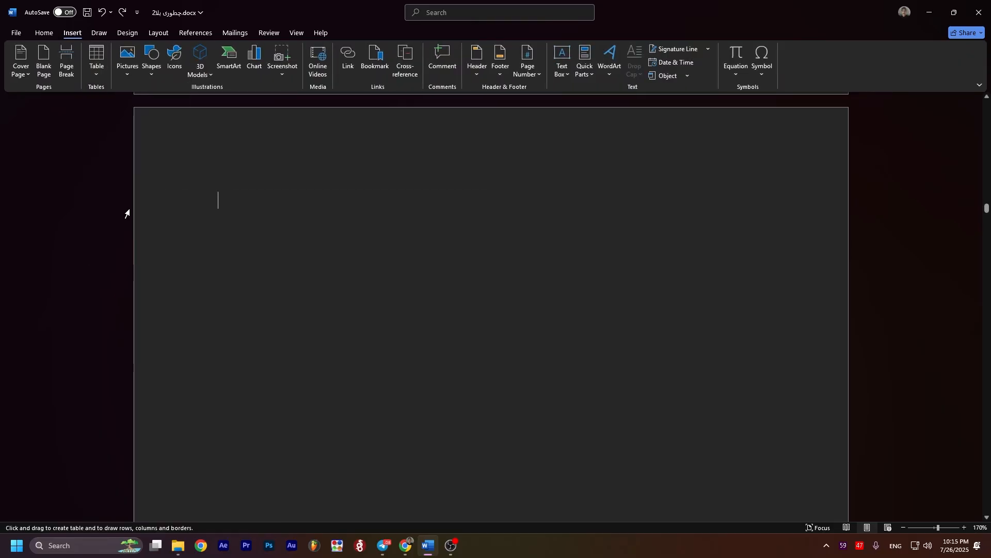
pyautogui.moveTo(228, 169)
pyautogui.mouseDown()
pyautogui.moveTo(666, 394)
pyautogui.moveTo(826, 359)
pyautogui.moveTo(788, 352)
pyautogui.mouseUp()
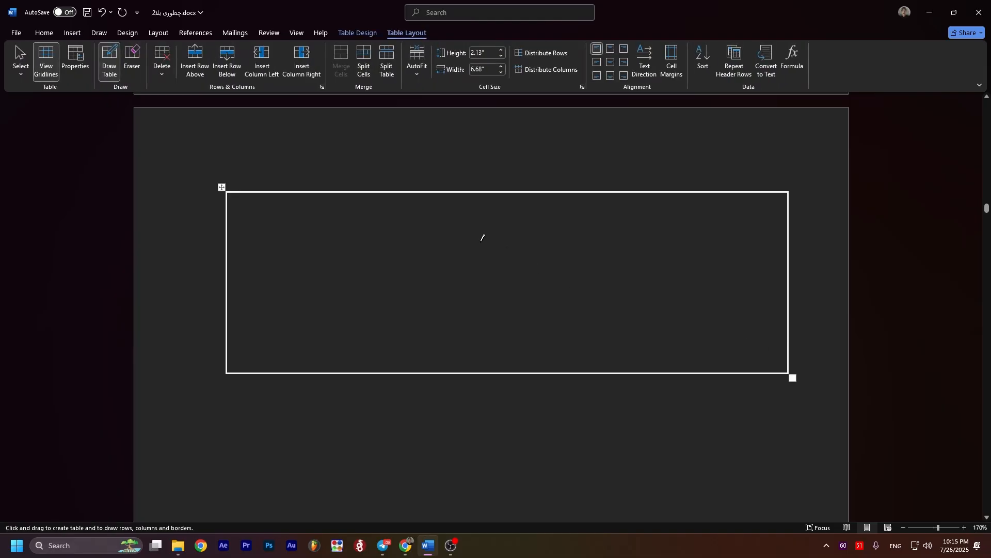
# Step: Draw four smaller nested boxes of different sizes inside the drawn table frame
pyautogui.moveTo(238, 223)
pyautogui.mouseDown()
pyautogui.moveTo(557, 230)
pyautogui.moveTo(779, 280)
pyautogui.mouseUp()
pyautogui.moveTo(474, 287); pyautogui.dragTo(715, 319)
pyautogui.moveTo(359, 295); pyautogui.dragTo(235, 335)
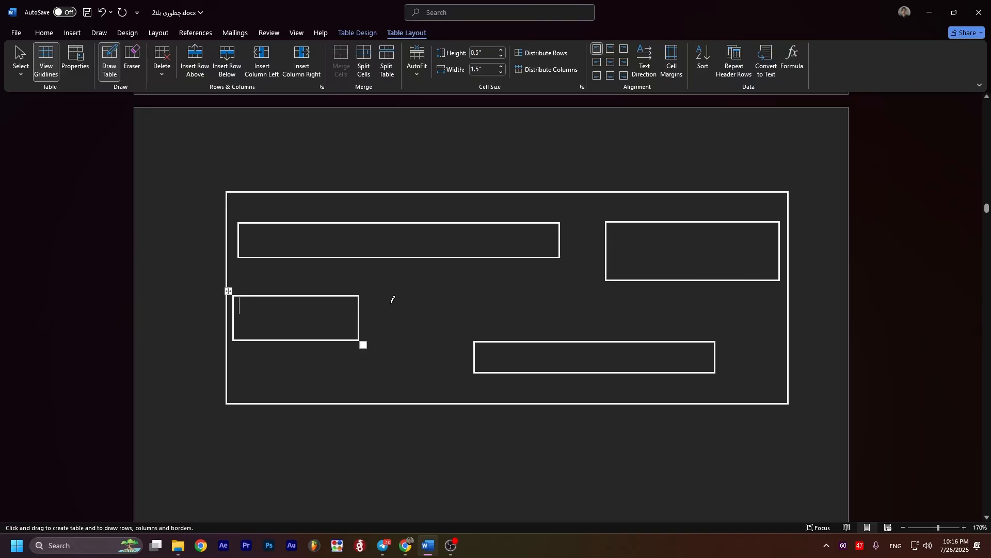
# Step: Erase the nested boxes and the outer frame of the drawn table with the Eraser
pyautogui.click(130, 63)
pyautogui.click(303, 296)
pyautogui.moveTo(456, 270); pyautogui.dragTo(200, 397)
pyautogui.moveTo(832, 163); pyautogui.dragTo(153, 413)
# Step: Insert a table with two columns and one row at the start of the page
pyautogui.click(71, 34)
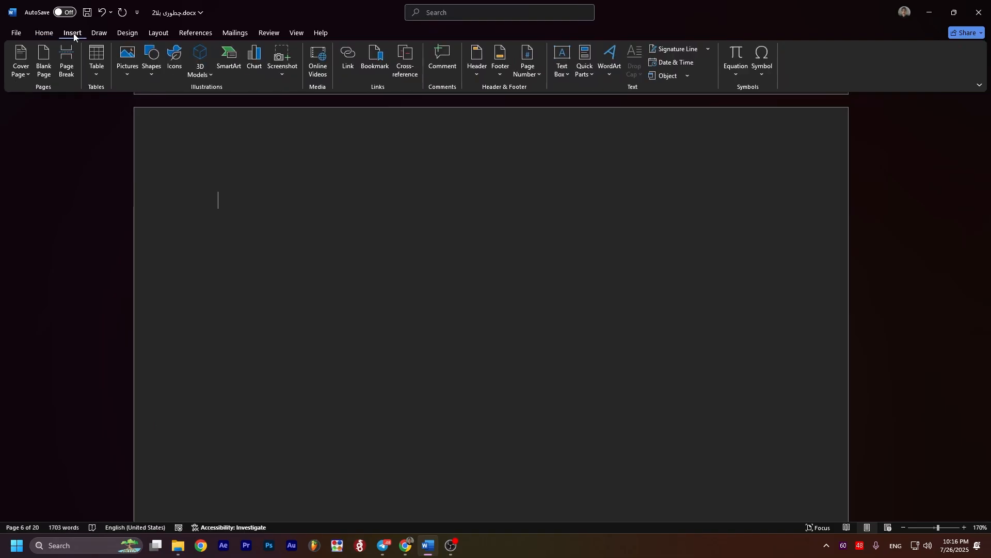
pyautogui.click(96, 75)
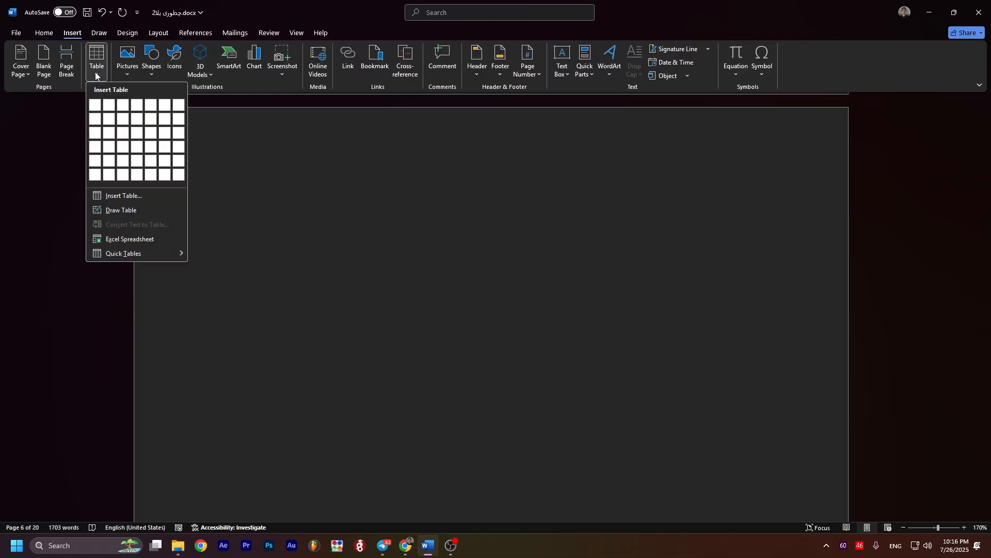
pyautogui.click(95, 69)
pyautogui.click(101, 74)
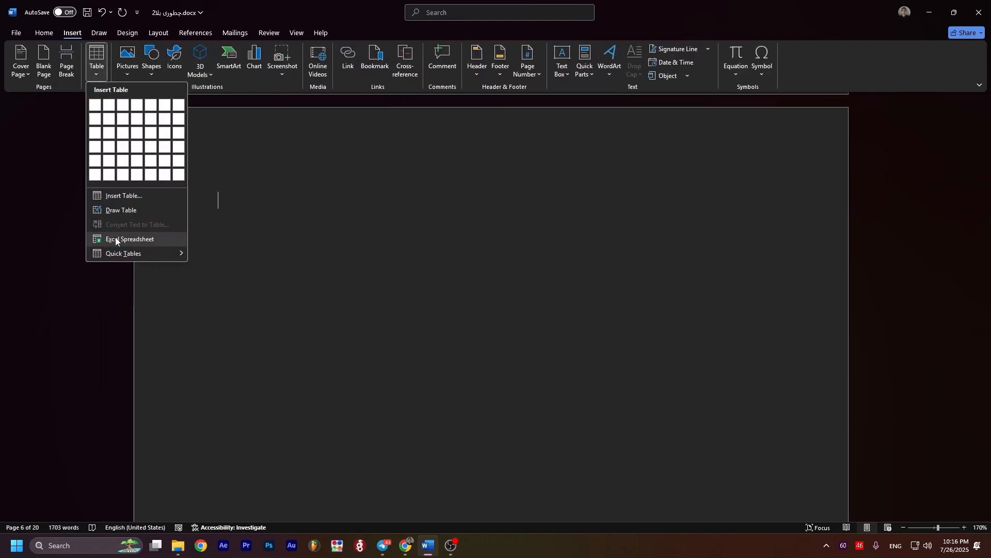
pyautogui.click(107, 106)
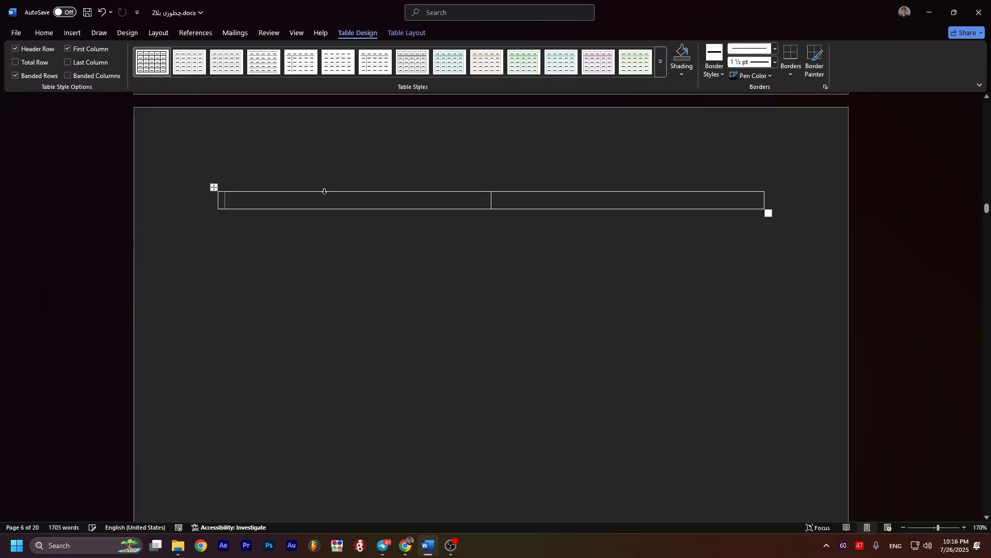
# Step: Add three rows below the table's only row and two more rows above the last one
pyautogui.click(407, 33)
pyautogui.press('Tab')
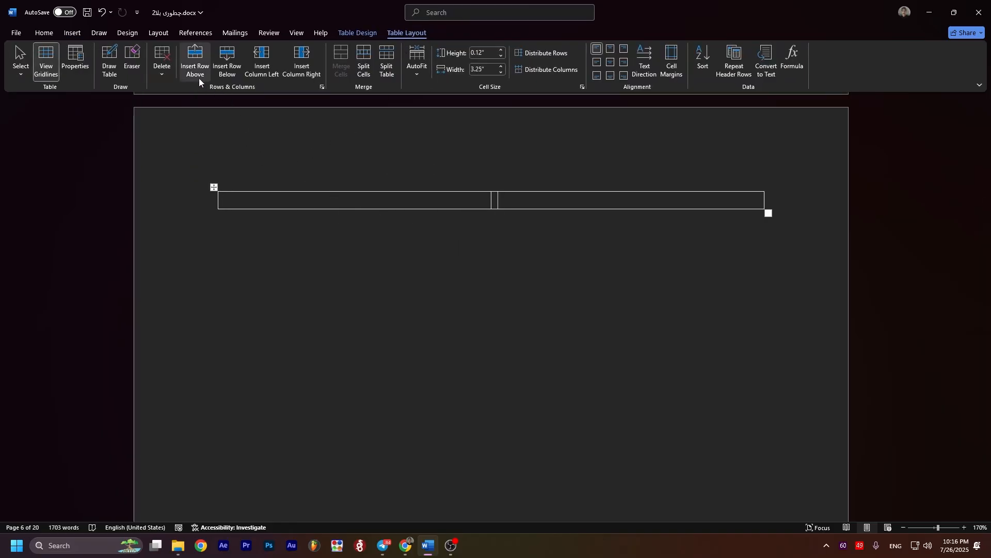
pyautogui.click(231, 69)
pyautogui.click(231, 69)
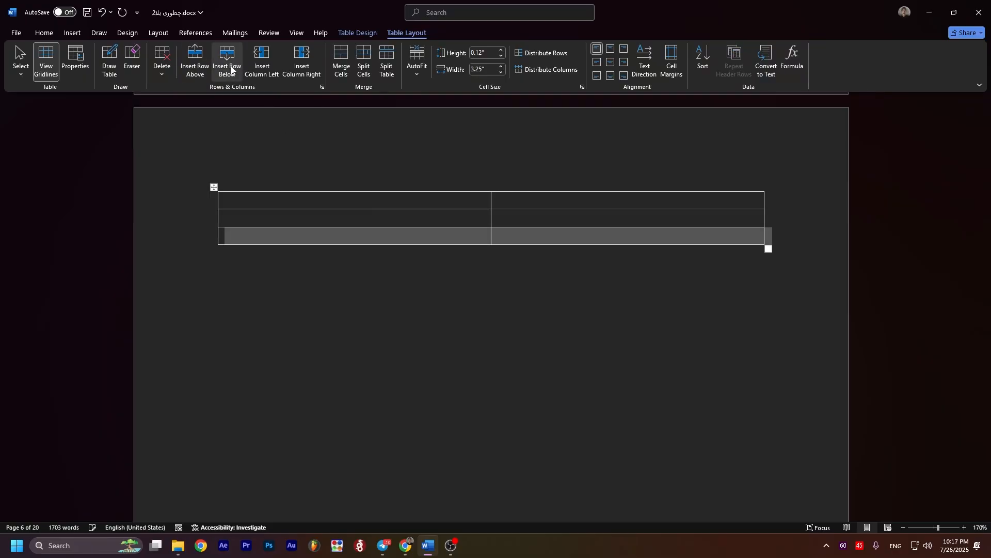
pyautogui.click(231, 68)
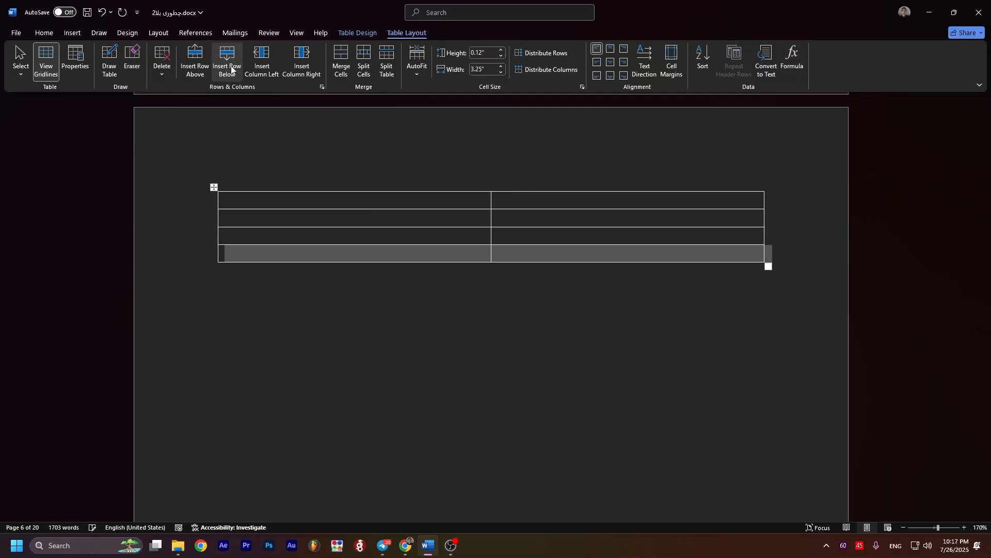
pyautogui.click(198, 76)
pyautogui.click(197, 76)
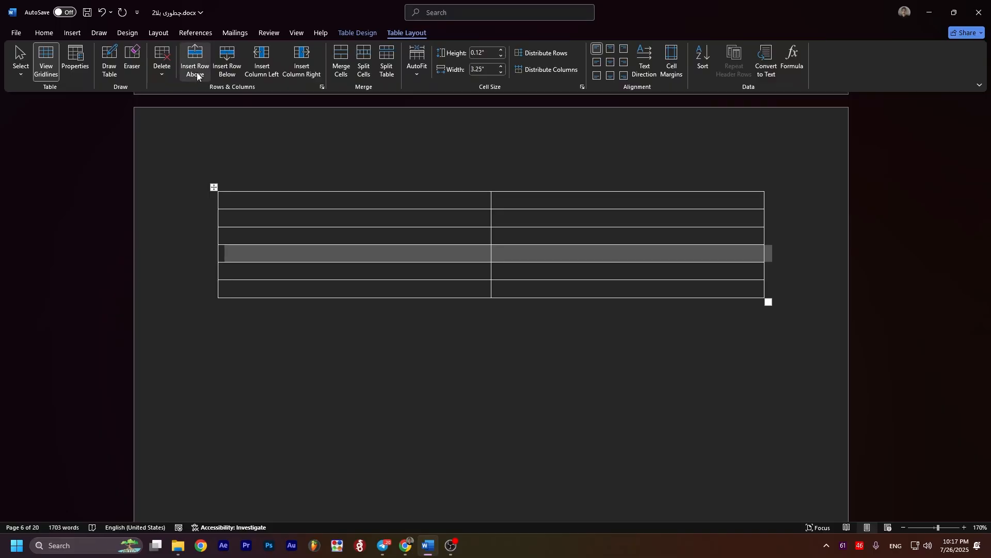
# Step: Try inserting two columns at the table's right side, and undo the insertion
pyautogui.click(302, 62)
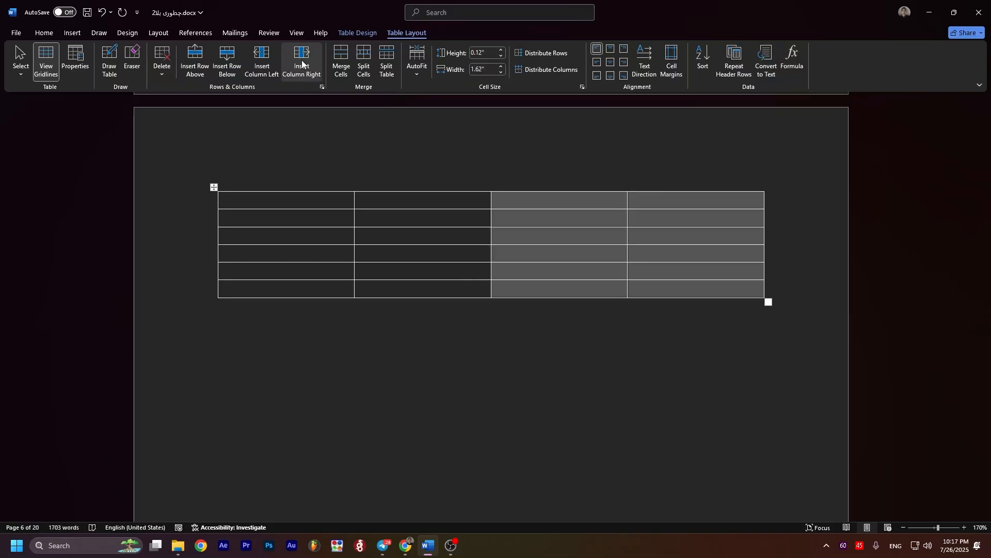
pyautogui.hotkey('ctrl', 'z')
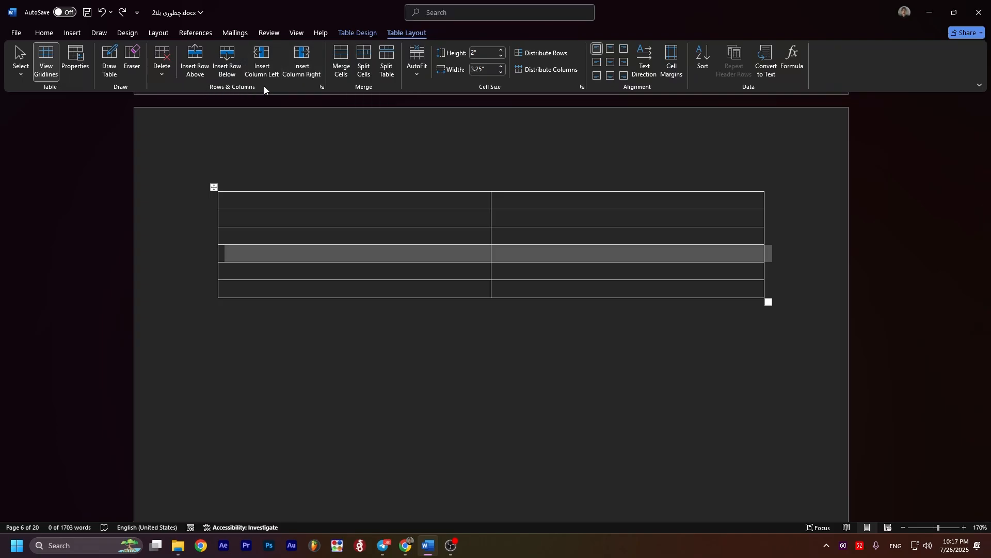
# Step: Insert more rows above and below the selected row until the table has 12 rows
pyautogui.click(195, 61)
pyautogui.click(195, 60)
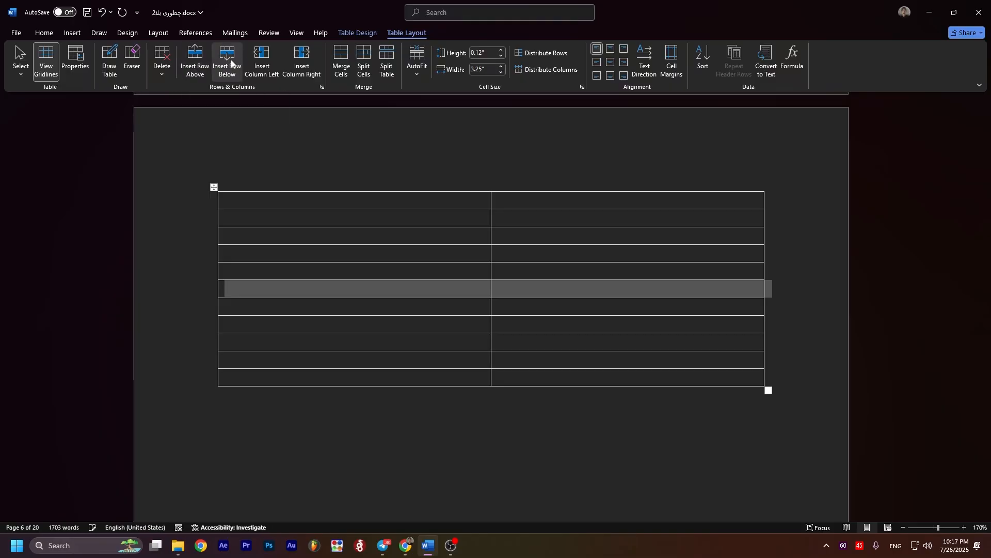
pyautogui.click(231, 61)
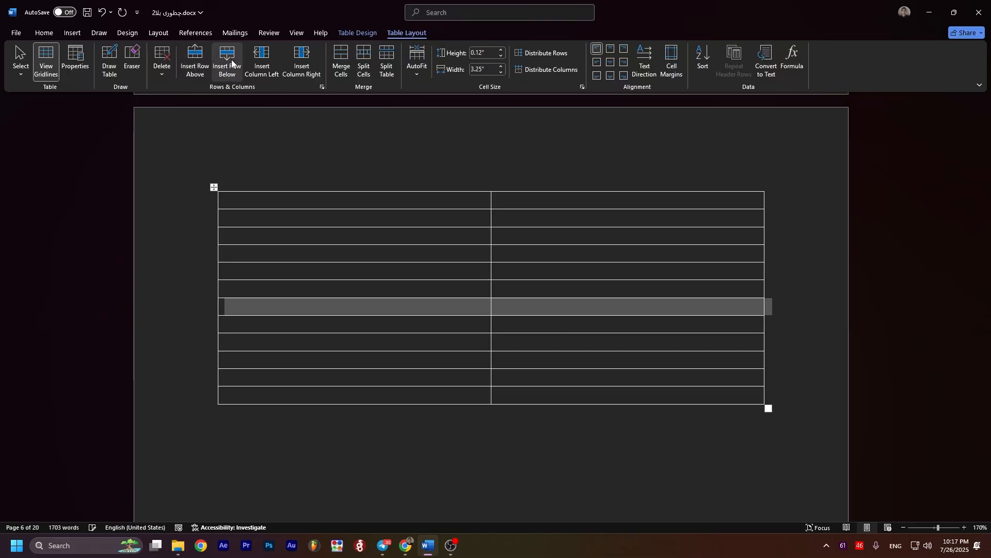
pyautogui.click(577, 277)
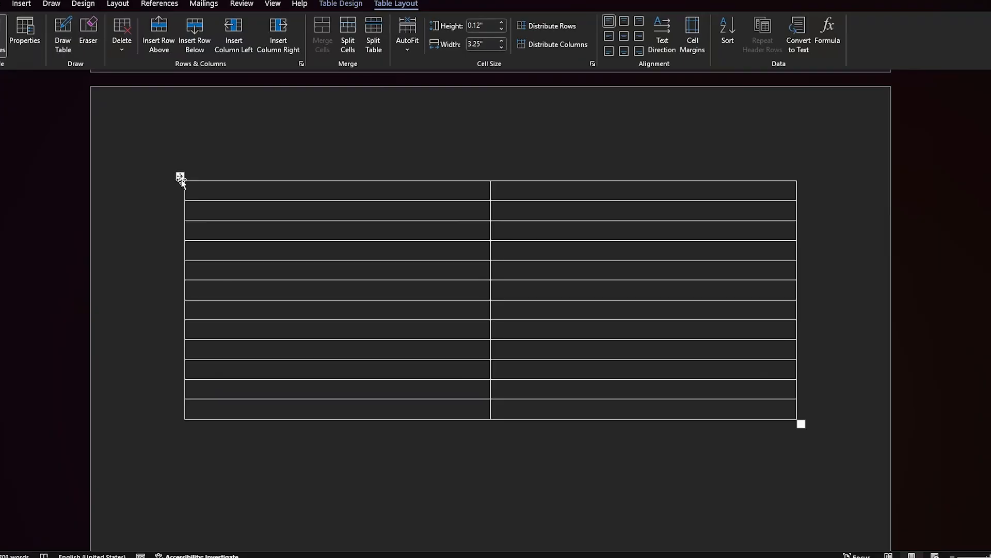
# Step: Move the whole table down the page and back up towards the top margin
pyautogui.click(213, 187)
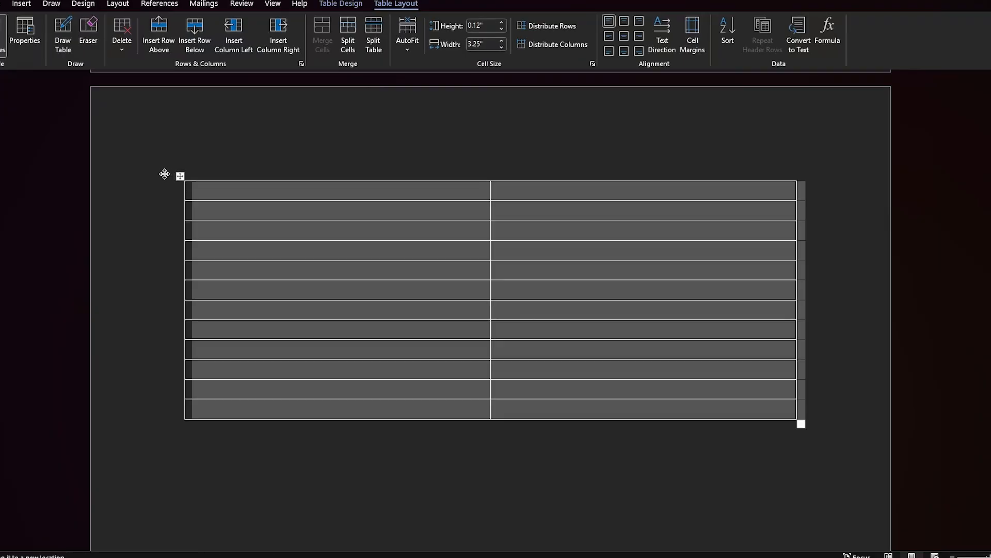
pyautogui.moveTo(164, 173); pyautogui.dragTo(153, 331)
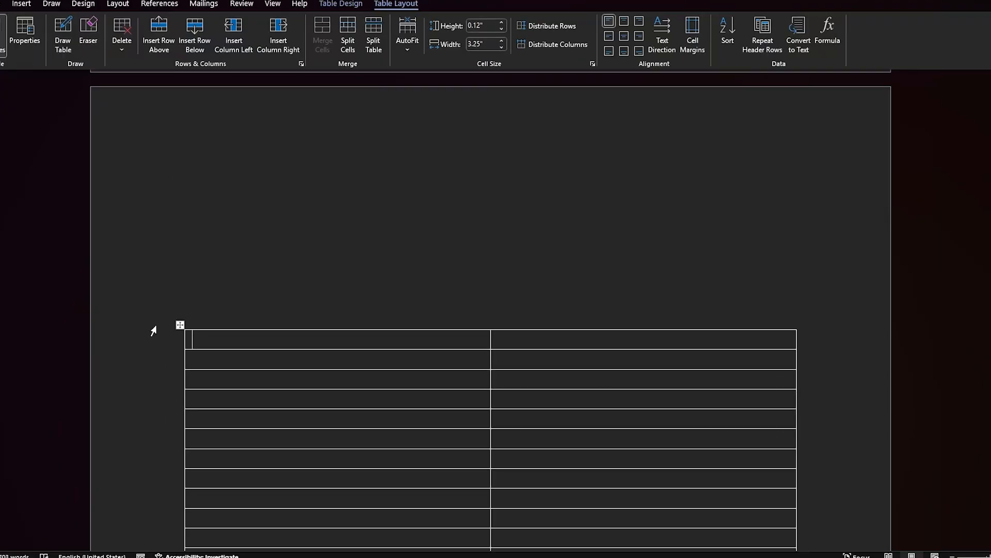
pyautogui.scroll(-5, 153, 330)
pyautogui.scroll(3, 177, 286)
pyautogui.moveTo(180, 232); pyautogui.dragTo(177, 132)
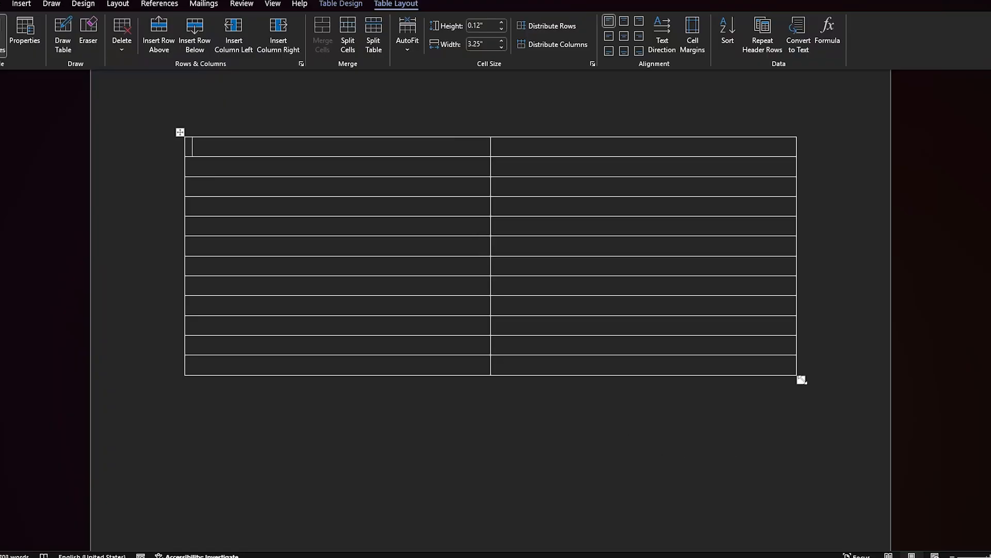
# Step: Resize the whole table from its lower-right corner so each column is about 3.33" wide
pyautogui.moveTo(802, 379); pyautogui.dragTo(709, 484)
pyautogui.moveTo(713, 486); pyautogui.dragTo(812, 306)
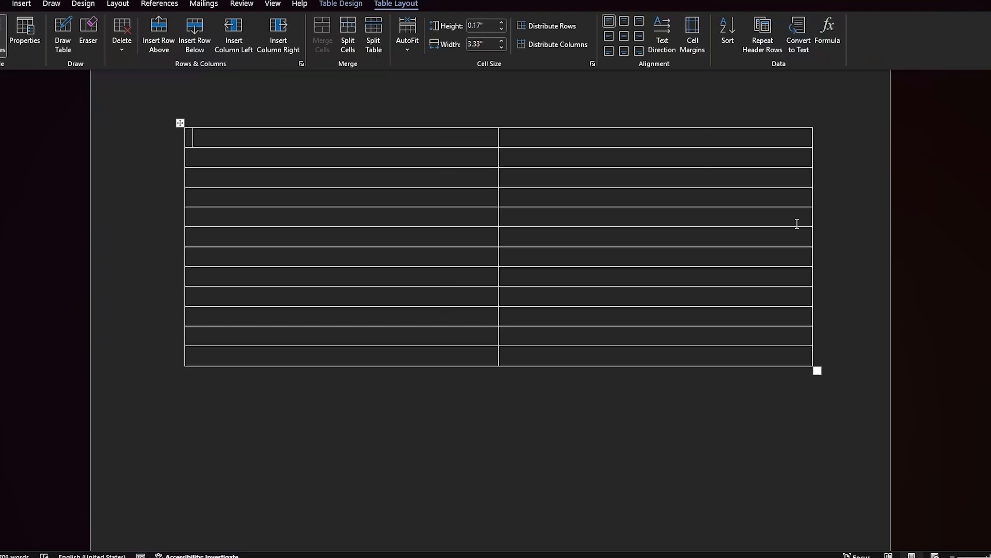
pyautogui.scroll(3, 548, 411)
pyautogui.scroll(-3, 713, 435)
pyautogui.scroll(2, 732, 429)
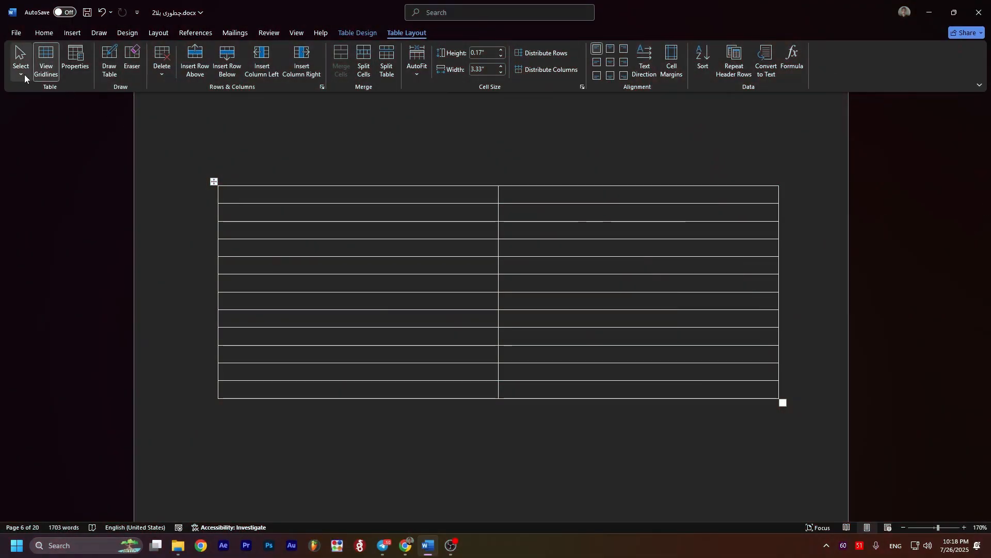
# Step: Select the entire table with the Select Table option, and clear the selection
pyautogui.click(24, 74)
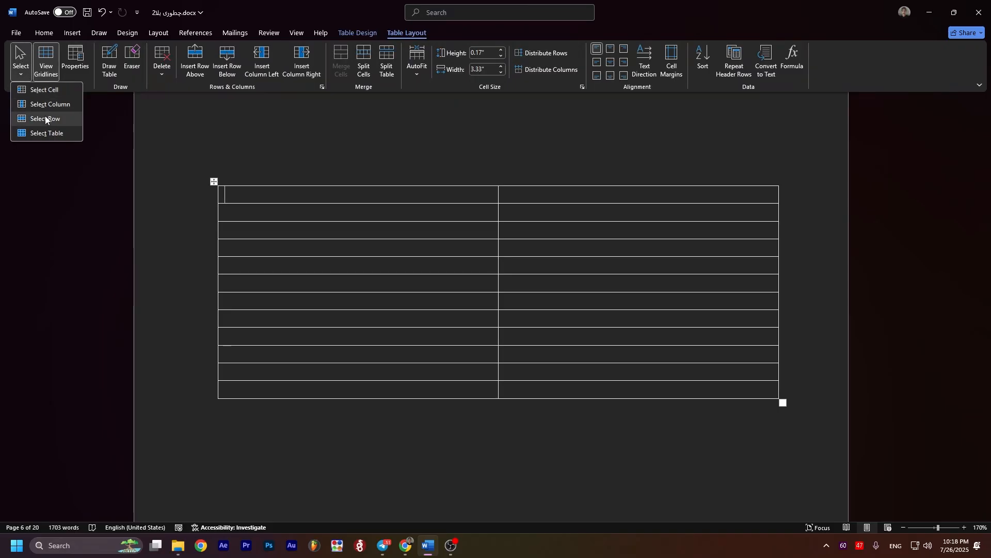
pyautogui.click(57, 133)
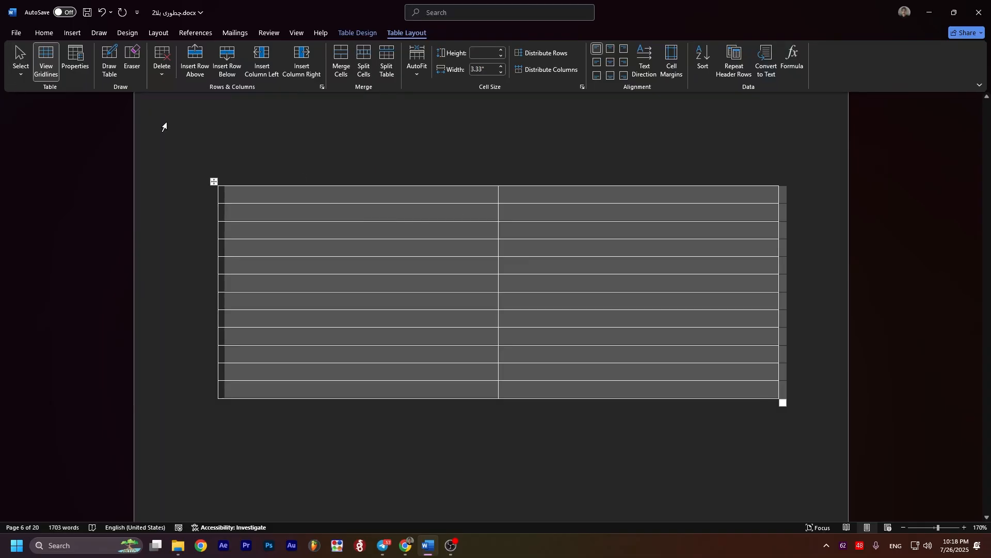
pyautogui.click(111, 141)
# Step: Select the table's second row and then its ninth row with the Select Row option
pyautogui.click(20, 67)
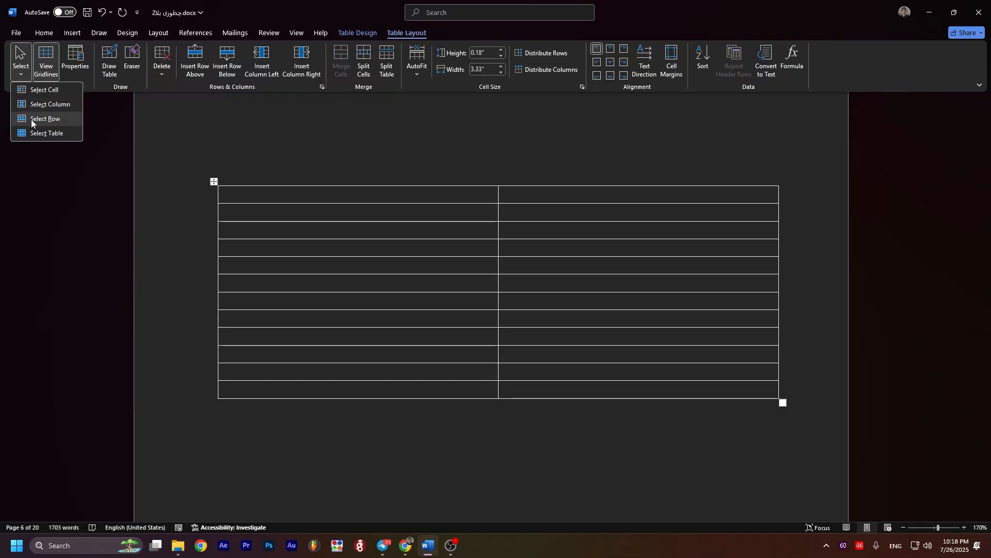
pyautogui.click(32, 119)
pyautogui.click(21, 67)
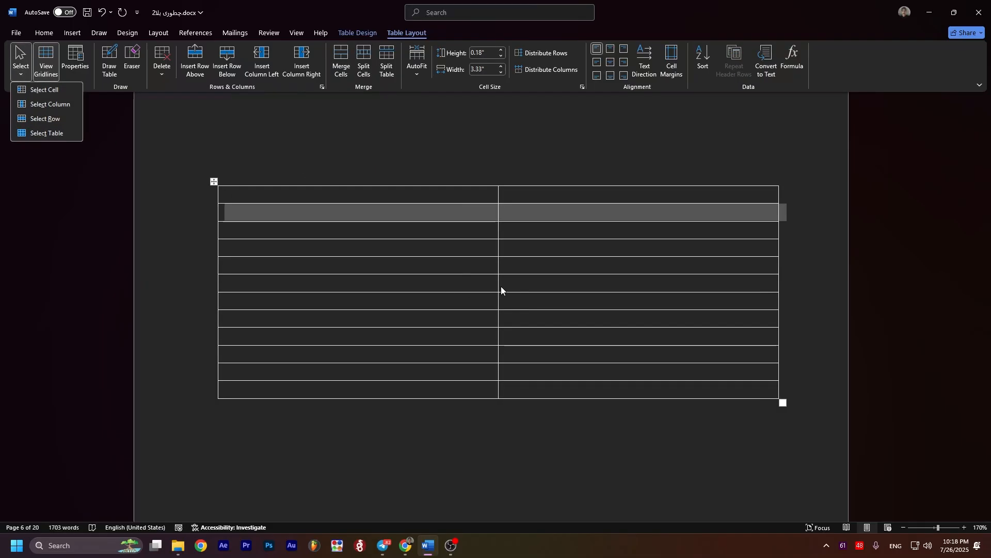
pyautogui.click(502, 303)
pyautogui.click(577, 335)
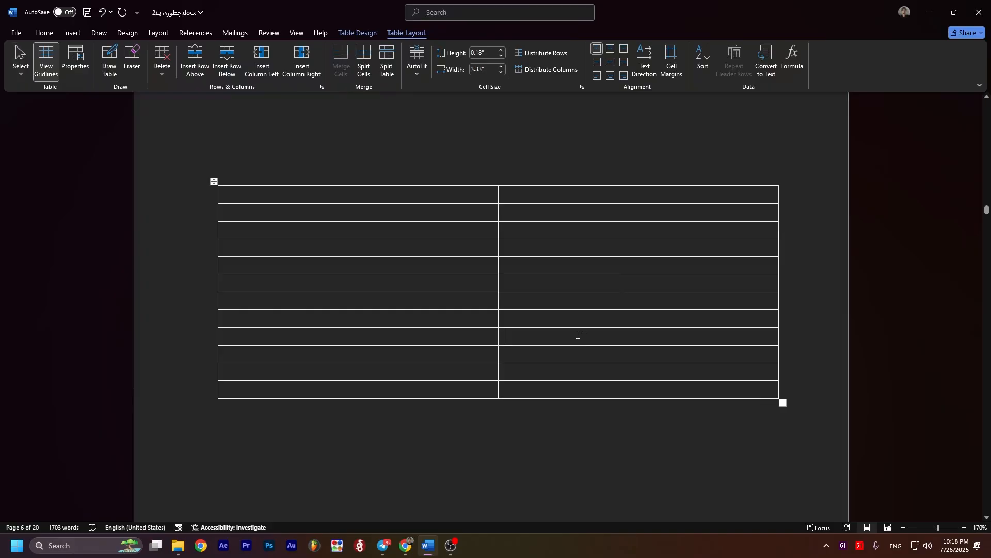
pyautogui.click(20, 67)
pyautogui.click(33, 122)
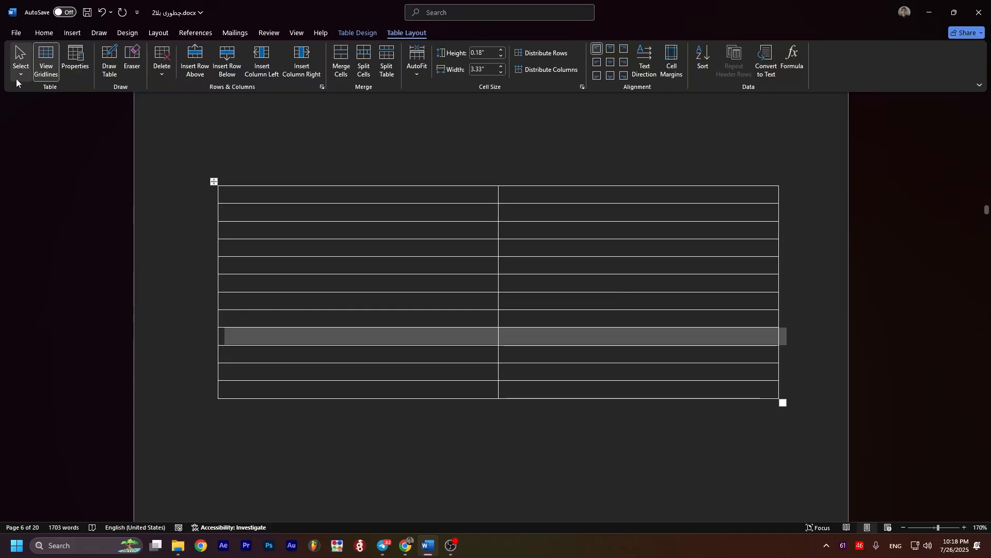
# Step: Select the table's second column with the Select Column option, and reselect it directly across its cells
pyautogui.click(559, 272)
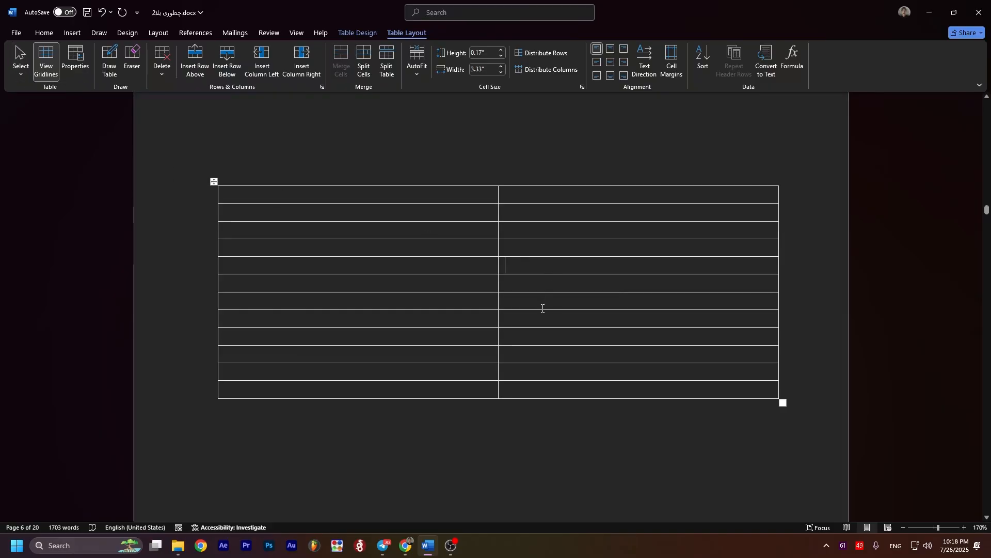
pyautogui.click(21, 72)
pyautogui.click(30, 107)
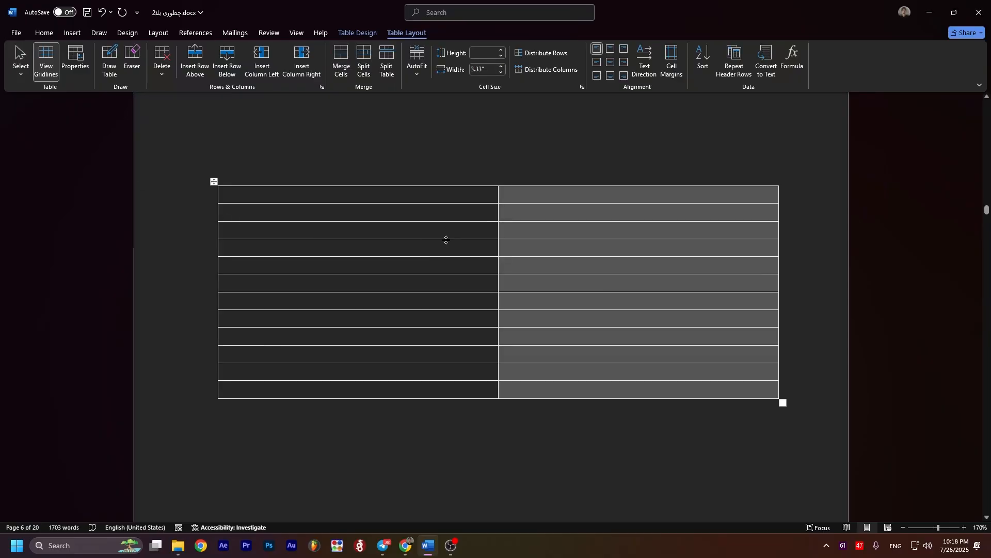
pyautogui.click(454, 225)
pyautogui.moveTo(692, 199); pyautogui.dragTo(679, 371)
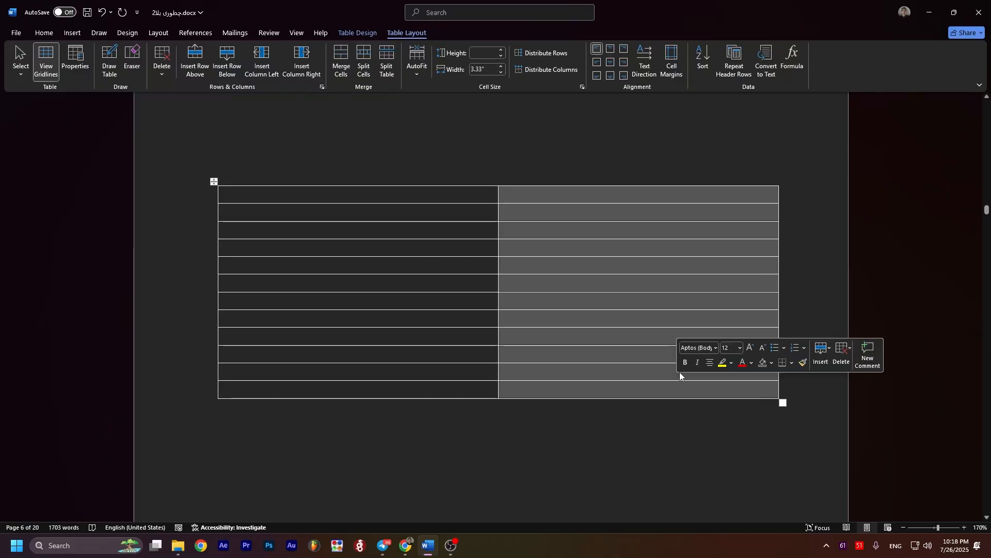
# Step: Clear the column selection and select a single cell in the first column with the Select Cell option
pyautogui.click(608, 213)
pyautogui.click(343, 342)
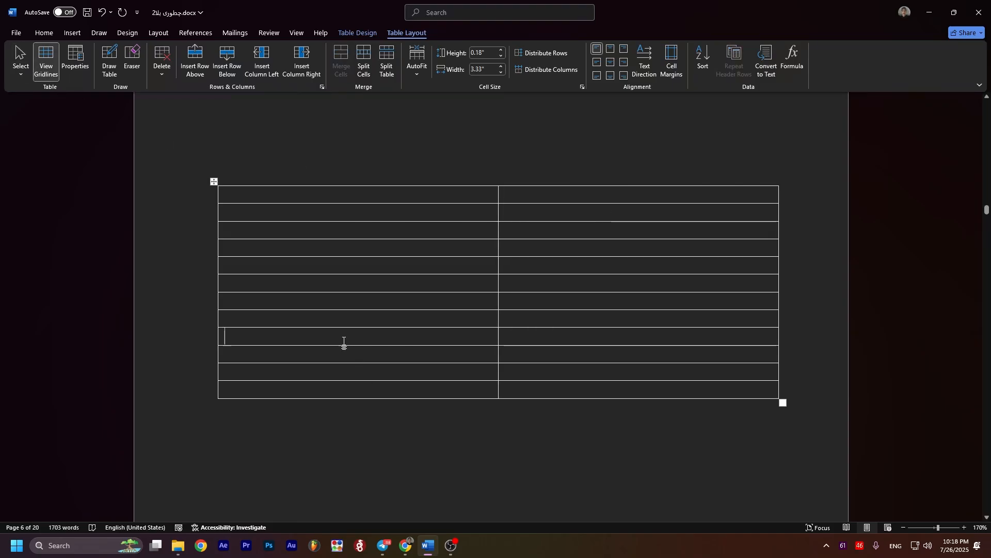
pyautogui.click(21, 71)
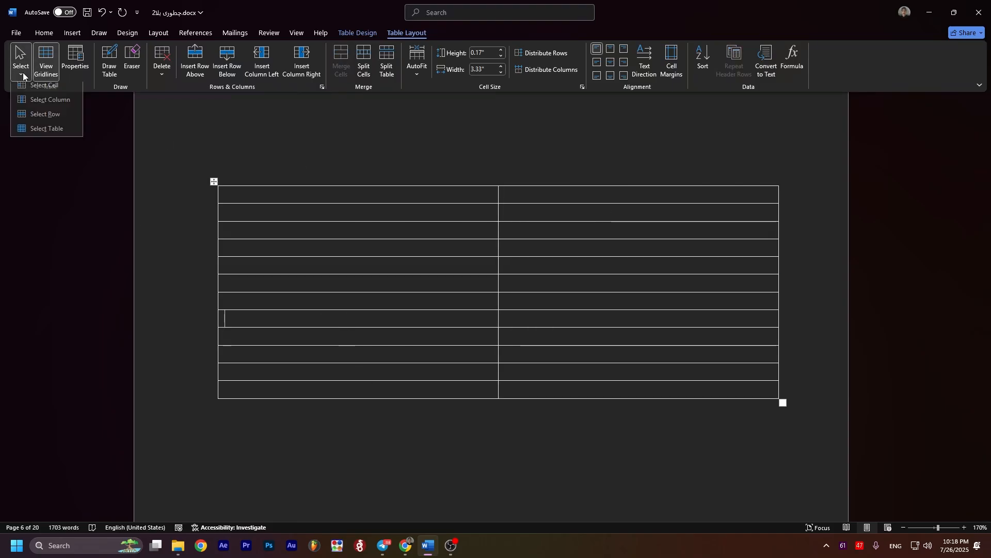
pyautogui.click(24, 91)
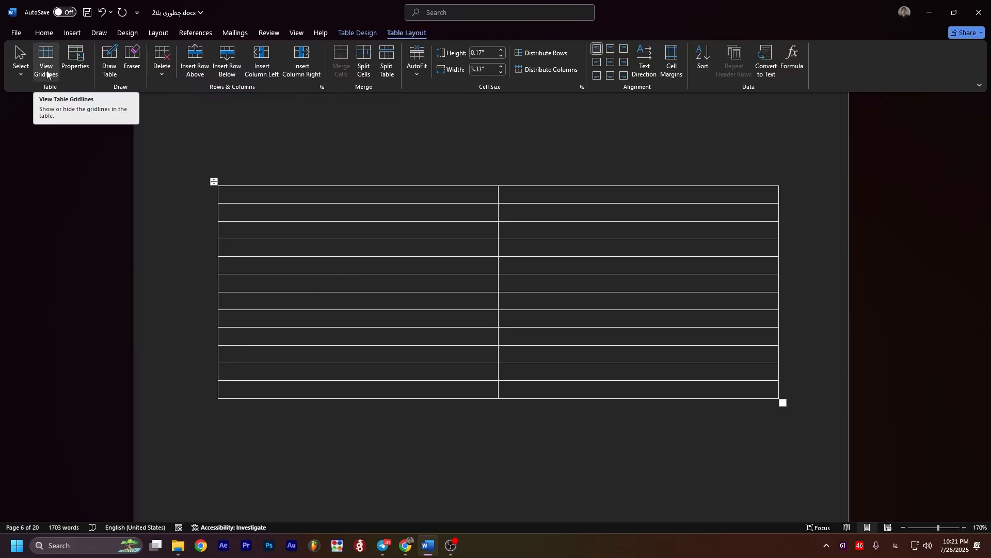
# Step: Open the table's properties, switch the preferred width's unit to Percent, and set it back to Inches
pyautogui.click(74, 62)
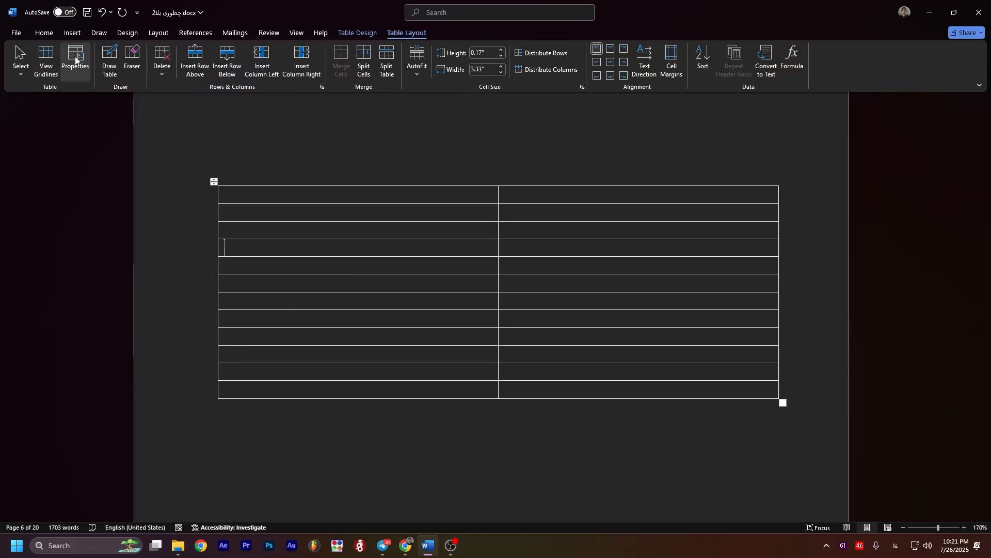
pyautogui.moveTo(470, 151); pyautogui.dragTo(628, 174)
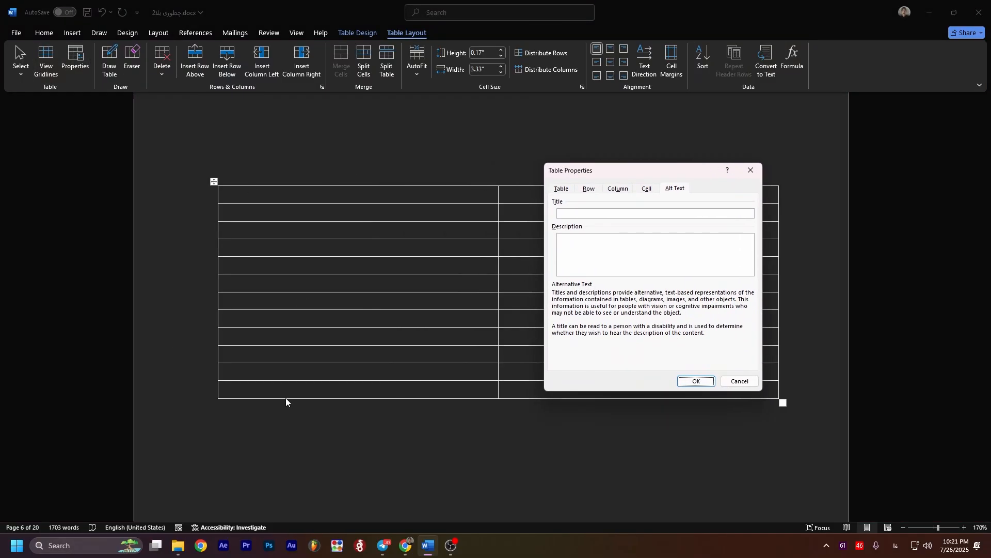
pyautogui.click(563, 190)
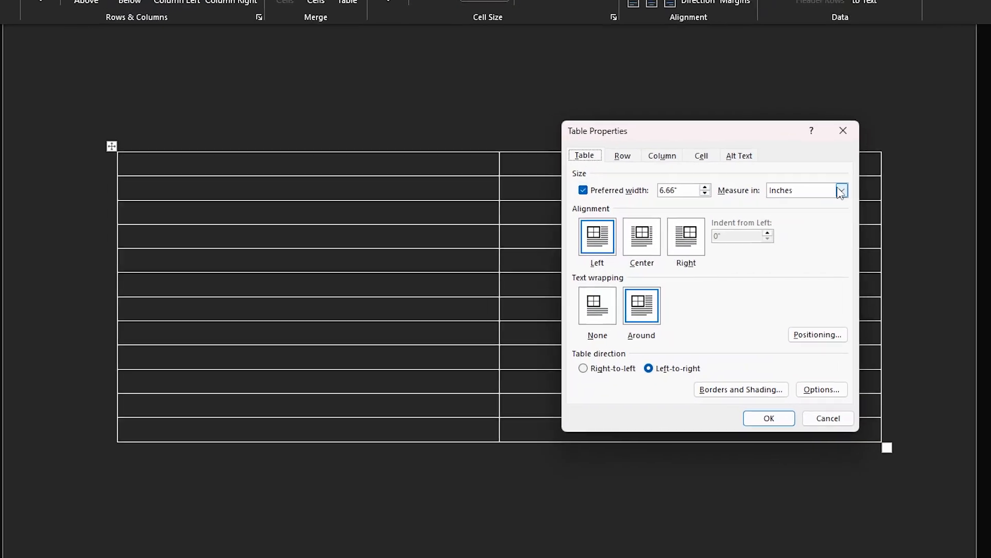
pyautogui.click(734, 215)
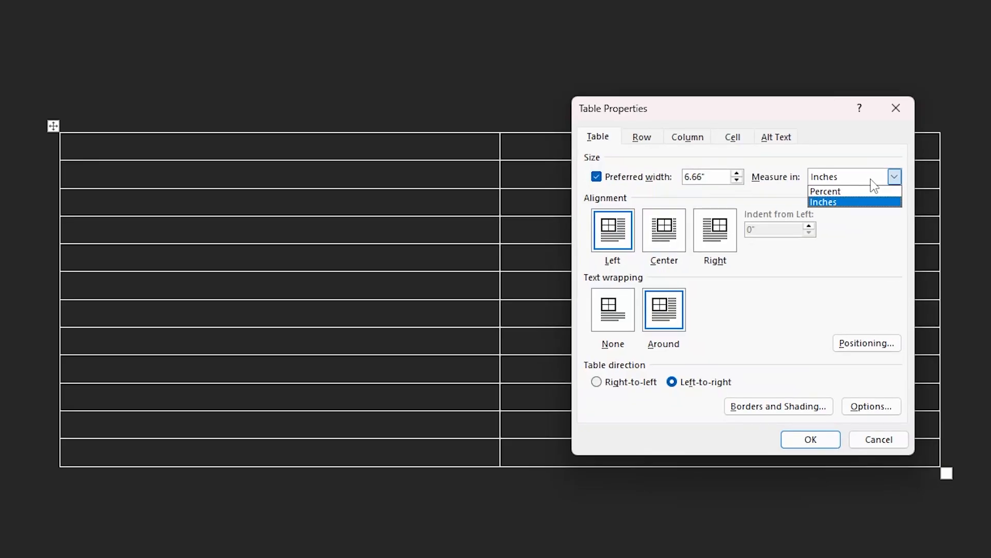
pyautogui.click(847, 191)
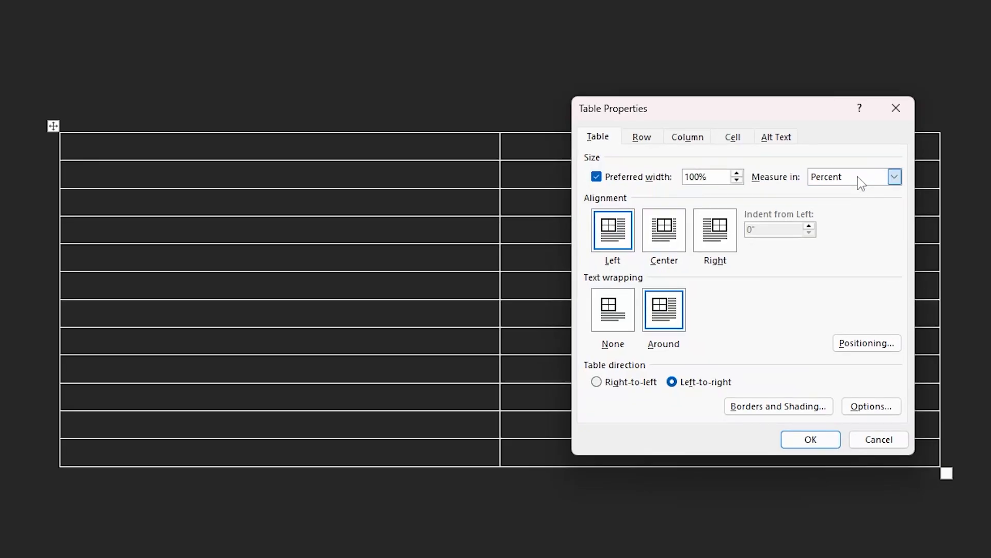
pyautogui.click(858, 178)
pyautogui.click(847, 201)
# Step: Try the table's Center and Right alignments, settle on Center, and set text wrapping to None
pyautogui.click(663, 243)
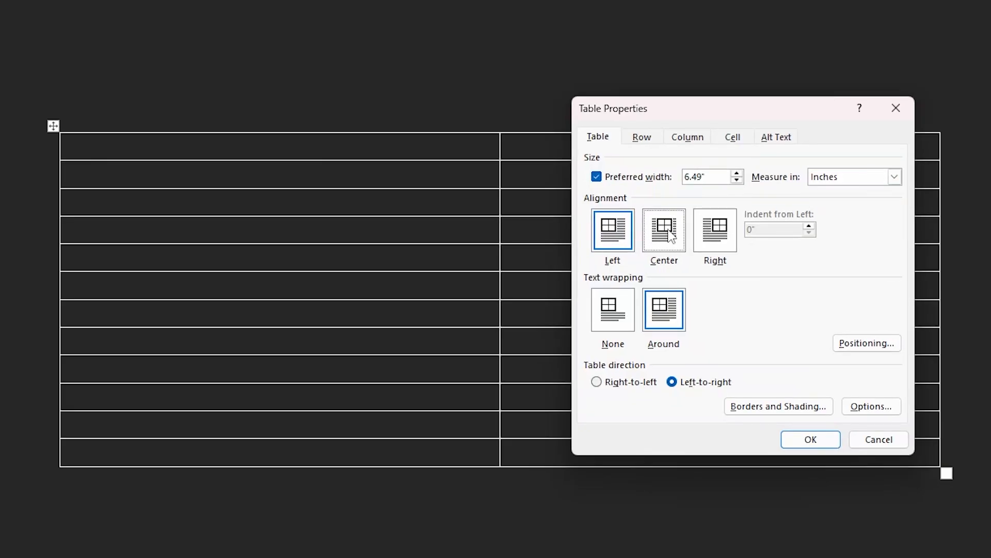
pyautogui.click(717, 247)
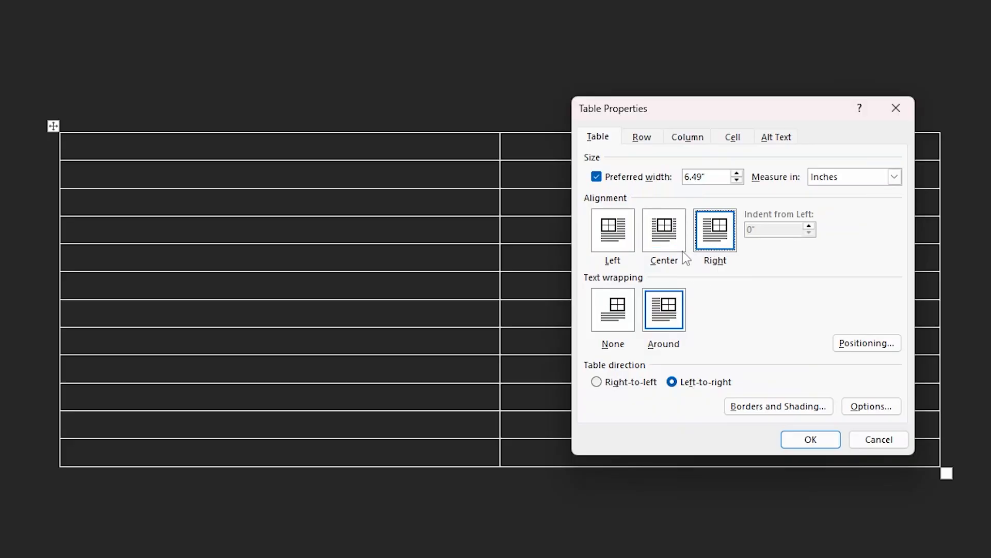
pyautogui.click(671, 242)
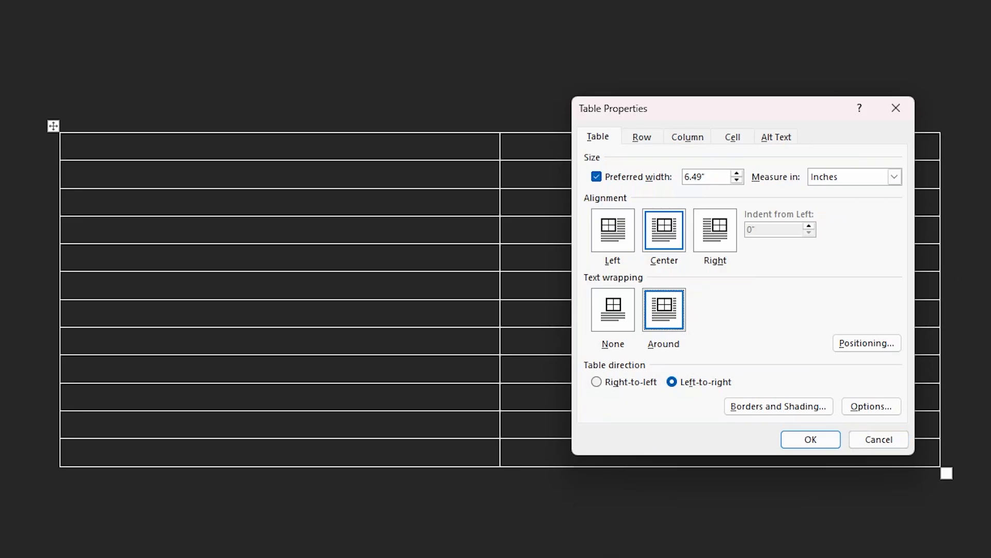
pyautogui.moveTo(704, 106); pyautogui.dragTo(786, 99)
pyautogui.click(693, 313)
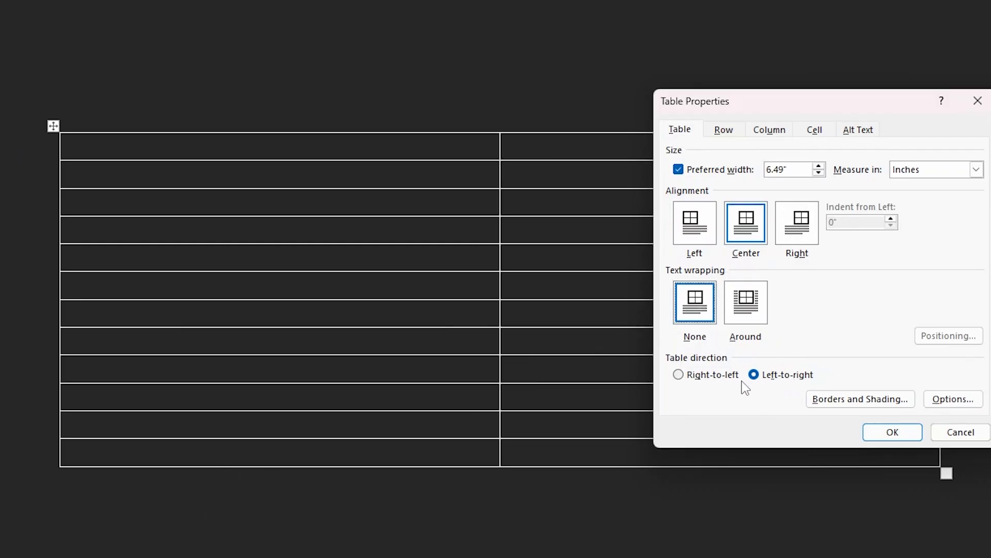
# Step: Examine the row height and page-break options in the table's properties
pyautogui.click(730, 130)
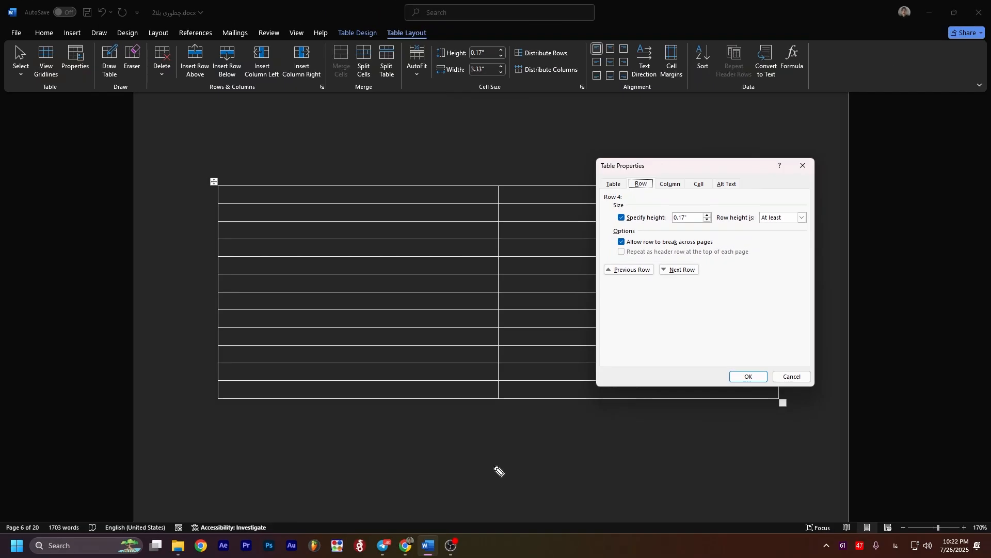
pyautogui.moveTo(313, 352); pyautogui.dragTo(314, 348)
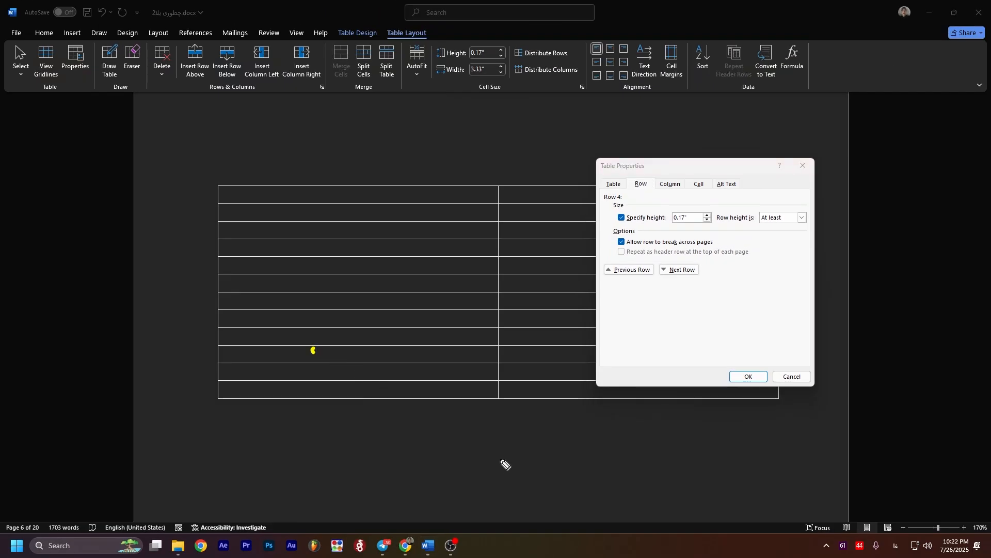
pyautogui.moveTo(346, 437); pyautogui.dragTo(527, 433)
pyautogui.moveTo(478, 465); pyautogui.dragTo(554, 464)
pyautogui.moveTo(406, 513); pyautogui.dragTo(527, 505)
pyautogui.moveTo(485, 536); pyautogui.dragTo(532, 531)
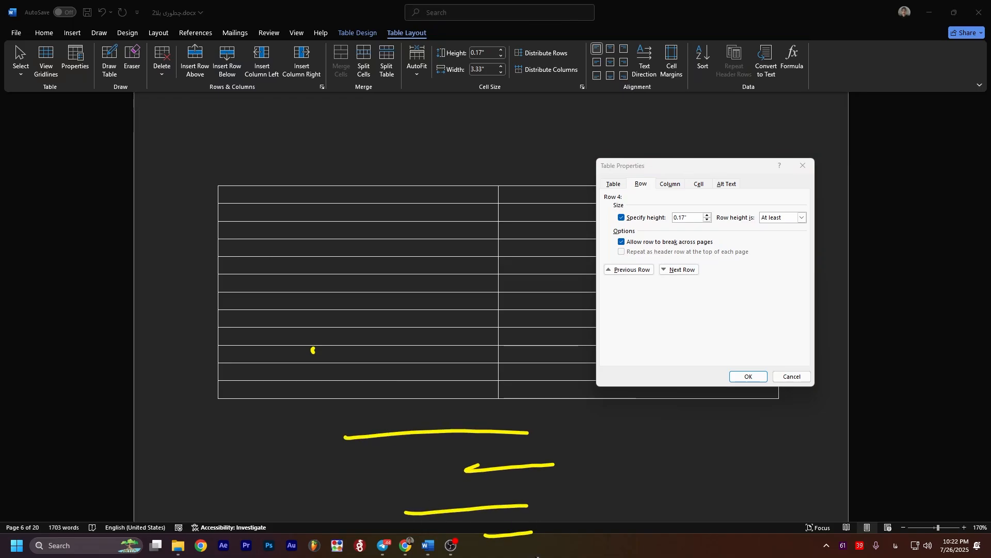
pyautogui.moveTo(863, 498); pyautogui.dragTo(834, 513)
pyautogui.moveTo(635, 489)
pyautogui.mouseDown()
pyautogui.moveTo(682, 442)
pyautogui.moveTo(708, 471)
pyautogui.moveTo(730, 472)
pyautogui.mouseUp()
pyautogui.moveTo(732, 448); pyautogui.dragTo(708, 474)
pyautogui.moveTo(752, 451); pyautogui.dragTo(762, 475)
pyautogui.moveTo(746, 463); pyautogui.dragTo(797, 445)
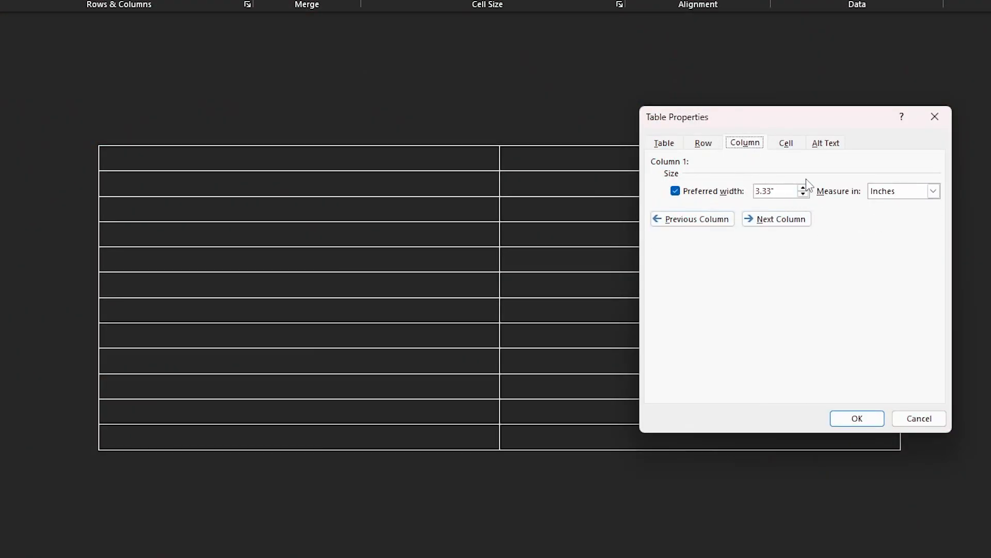
# Step: Set the cell's vertical alignment to Center in the table's properties
pyautogui.click(791, 146)
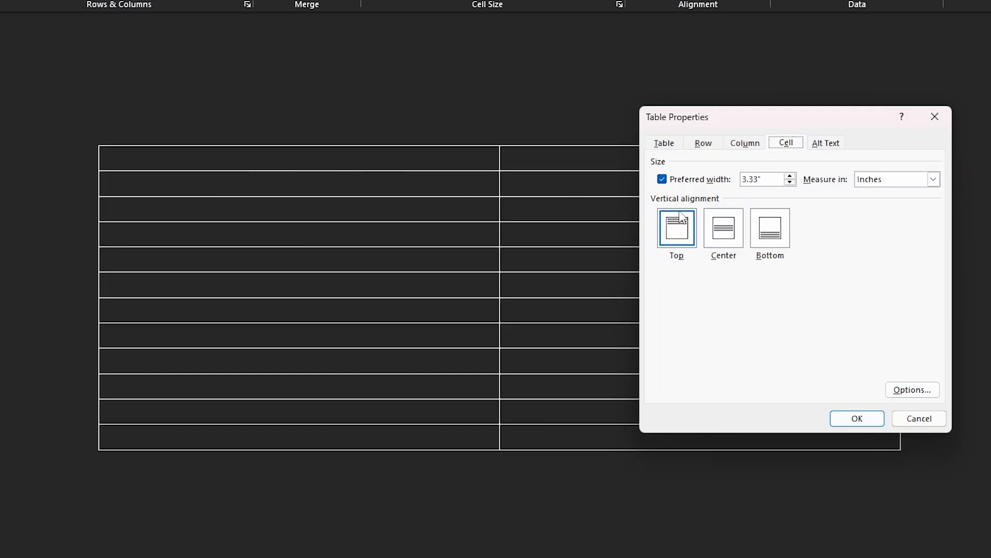
pyautogui.click(723, 235)
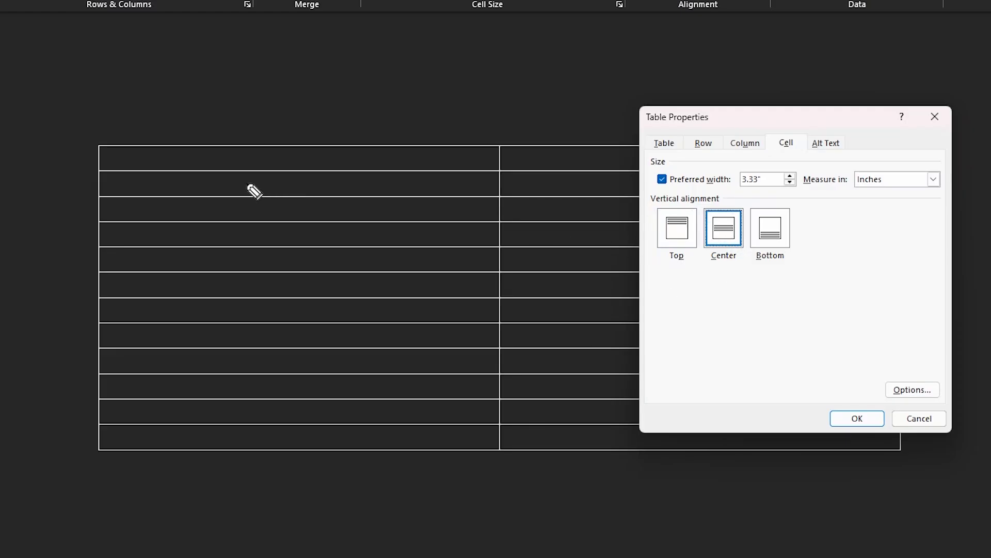
pyautogui.moveTo(243, 183); pyautogui.dragTo(271, 183)
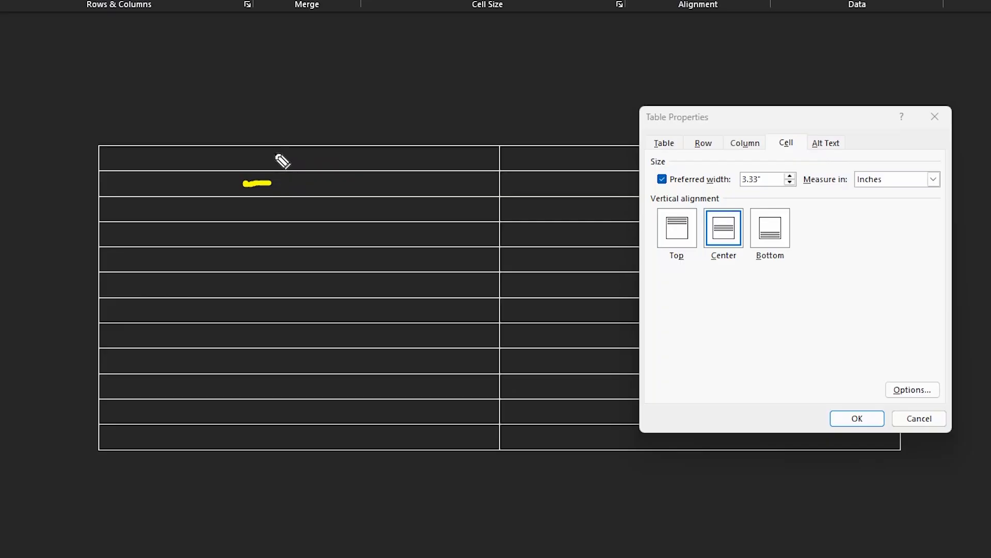
pyautogui.moveTo(261, 149); pyautogui.dragTo(305, 149)
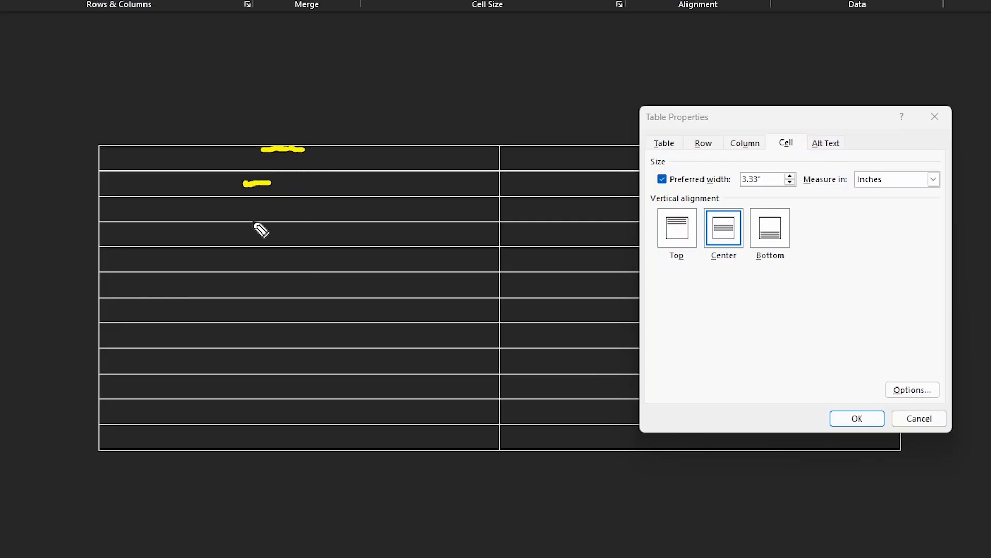
pyautogui.moveTo(244, 221); pyautogui.dragTo(288, 221)
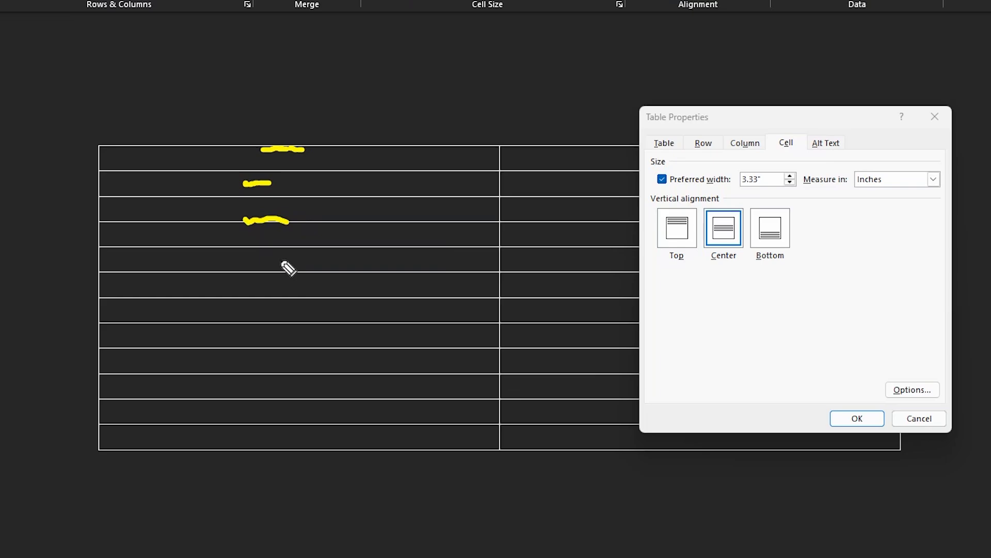
pyautogui.press('Escape')
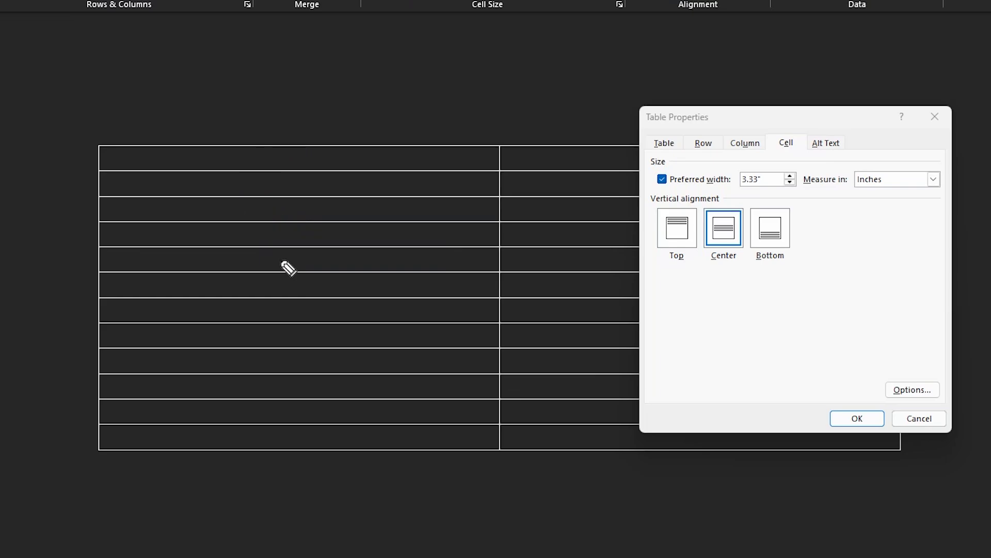
# Step: View the table's alt text title and description fields, and close the properties without applying changes
pyautogui.click(826, 143)
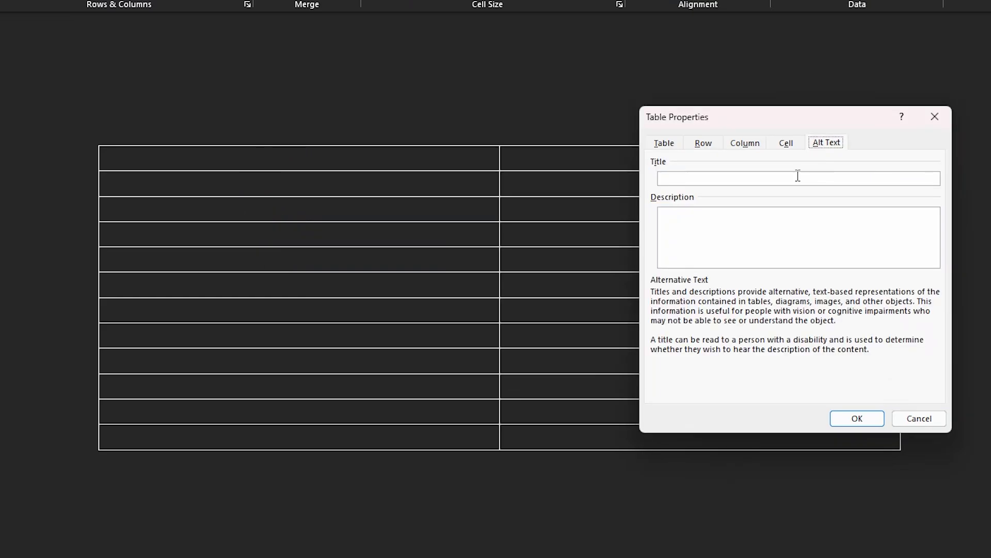
pyautogui.click(812, 179)
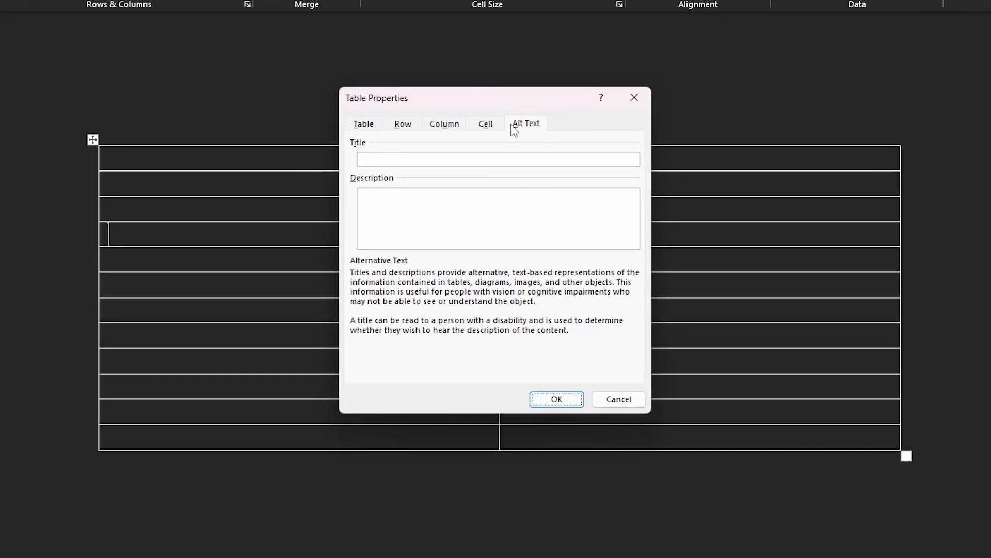
pyautogui.click(634, 97)
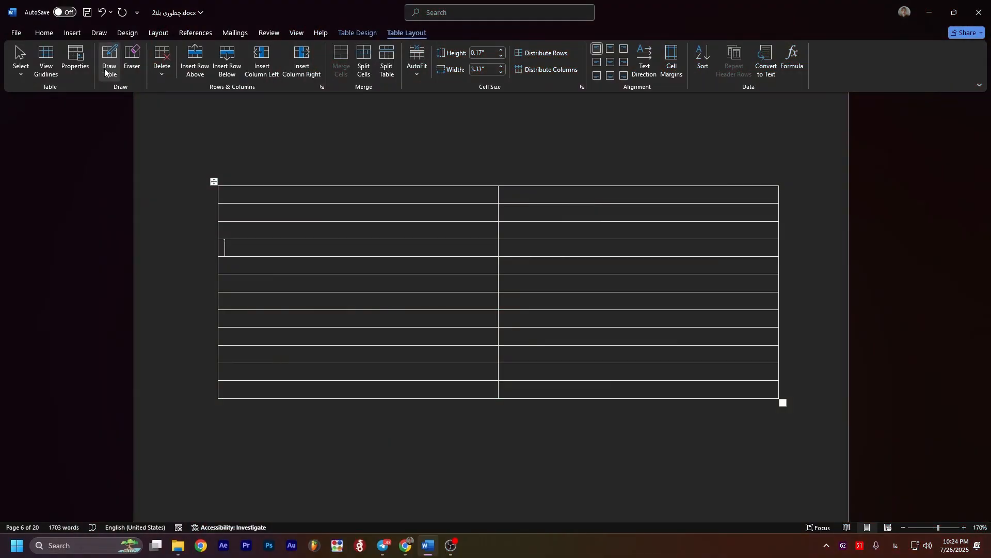
# Step: Draw a vertical divider through the first column's fourth and fifth rows and two full-height vertical dividers in the second column
pyautogui.scroll(-3, 324, 237)
pyautogui.scroll(5, 317, 224)
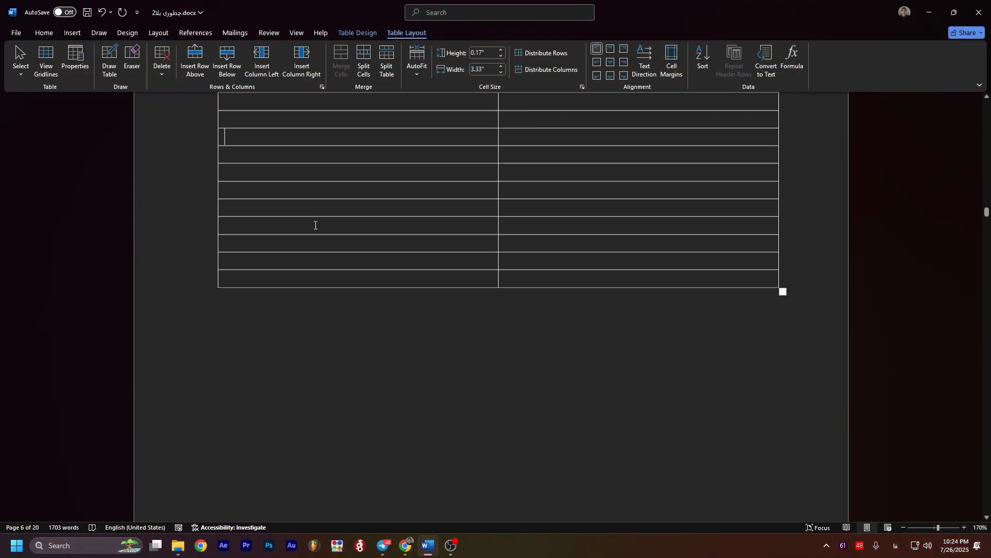
pyautogui.scroll(-1, 320, 223)
pyautogui.scroll(-1, 328, 250)
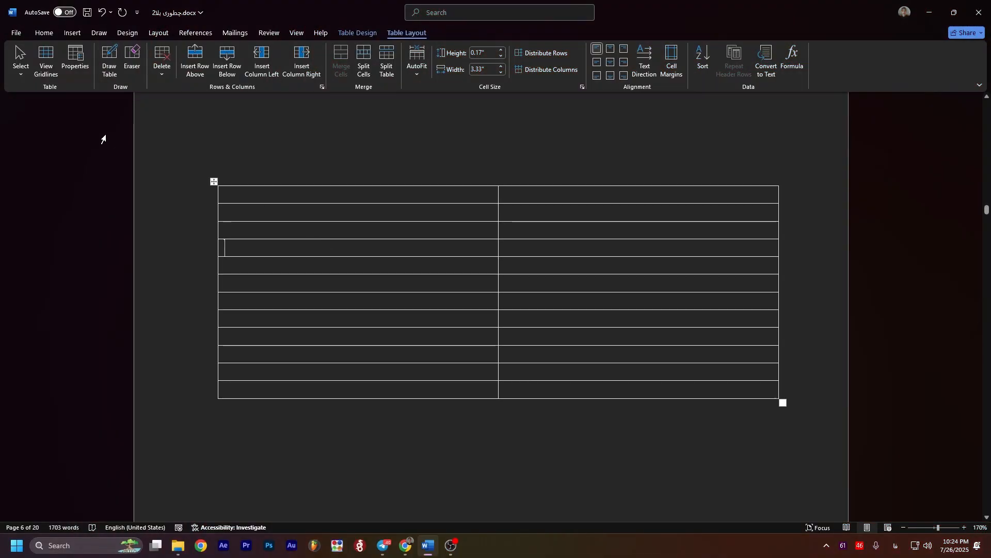
pyautogui.click(110, 67)
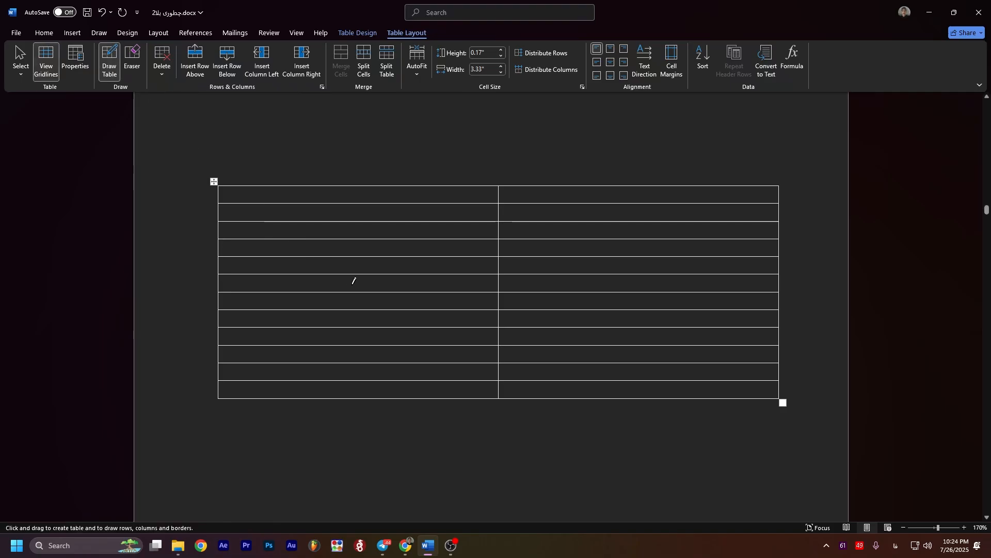
pyautogui.moveTo(327, 262); pyautogui.dragTo(421, 261)
pyautogui.moveTo(356, 239); pyautogui.dragTo(356, 273)
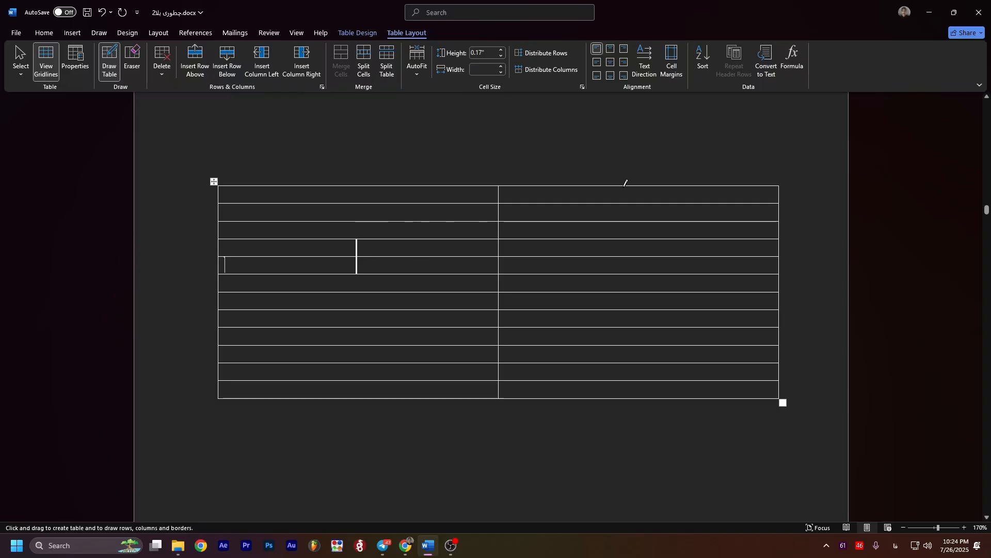
pyautogui.moveTo(624, 184); pyautogui.dragTo(634, 382)
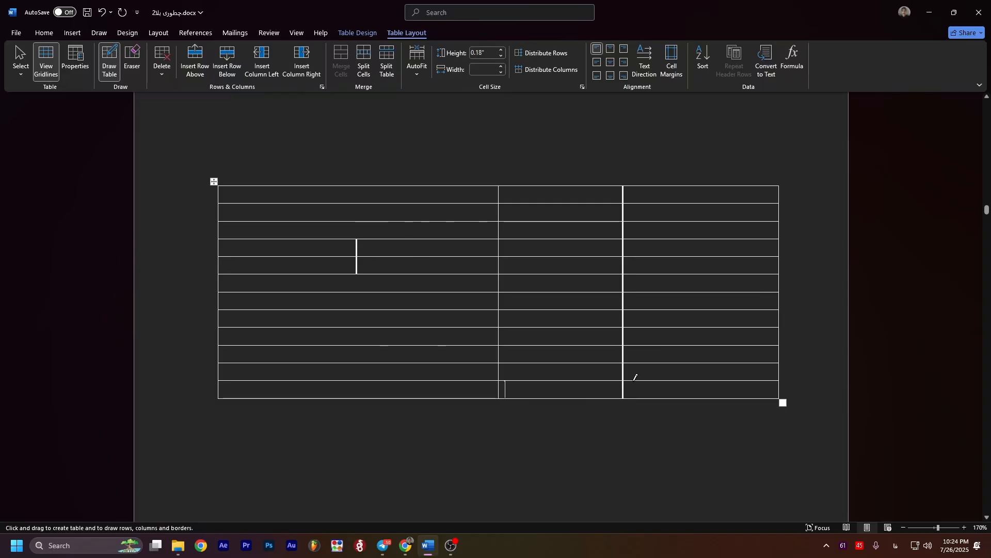
pyautogui.moveTo(718, 192)
pyautogui.mouseDown()
pyautogui.moveTo(728, 398)
pyautogui.moveTo(717, 392)
pyautogui.mouseUp()
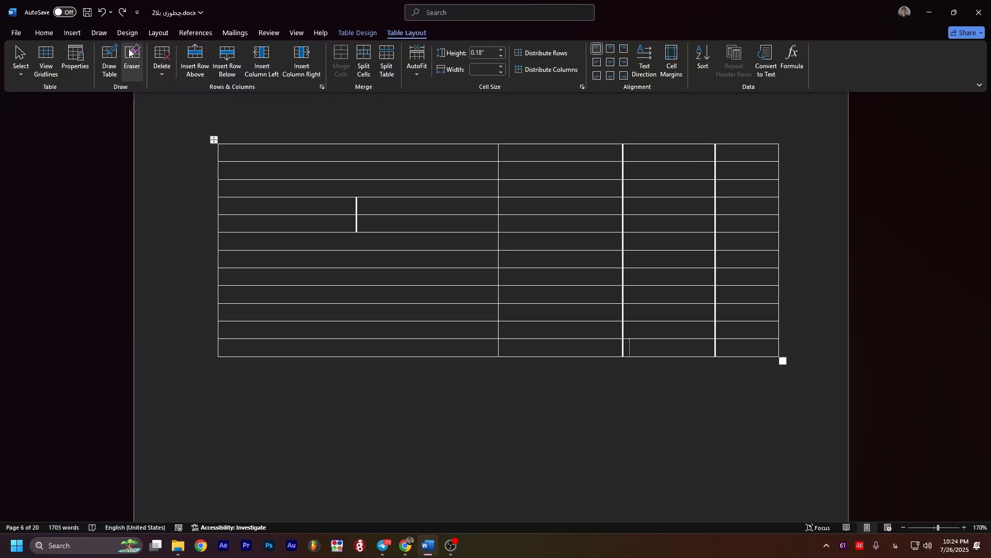
# Step: Erase the short divider in the first column and the left one of the two drawn full-height dividers with the Eraser
pyautogui.click(131, 56)
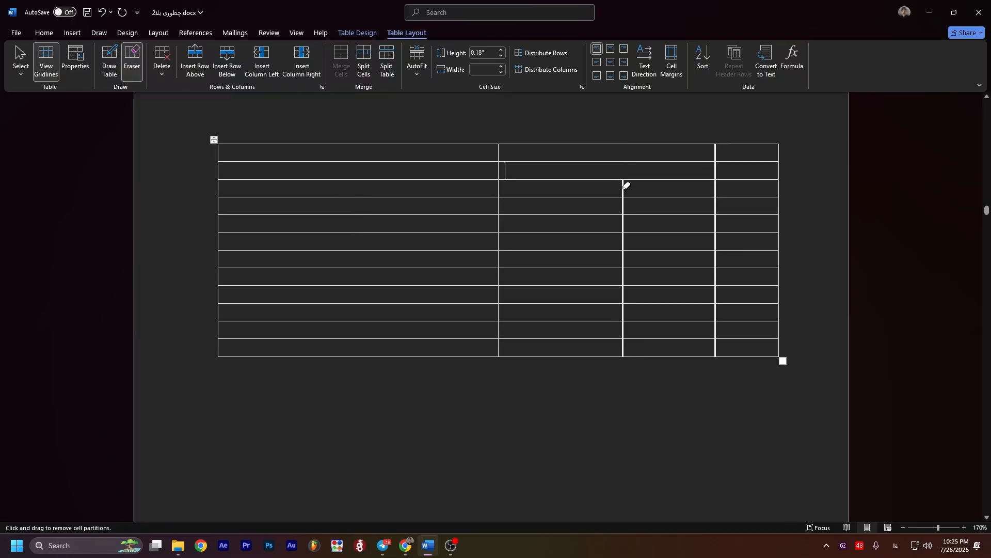
pyautogui.moveTo(625, 206); pyautogui.dragTo(626, 263)
# Step: Delete the entire table and undo the deletion
pyautogui.click(158, 57)
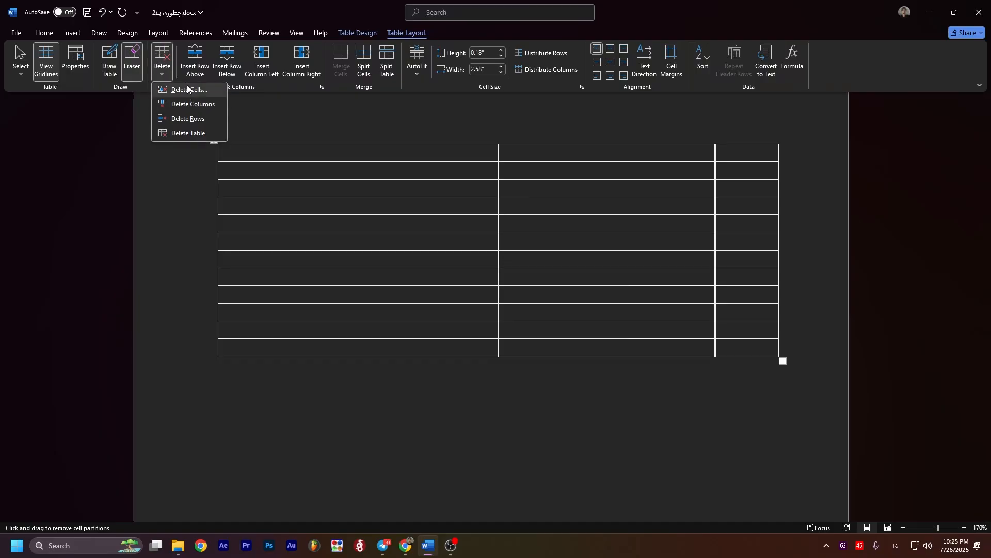
pyautogui.click(191, 133)
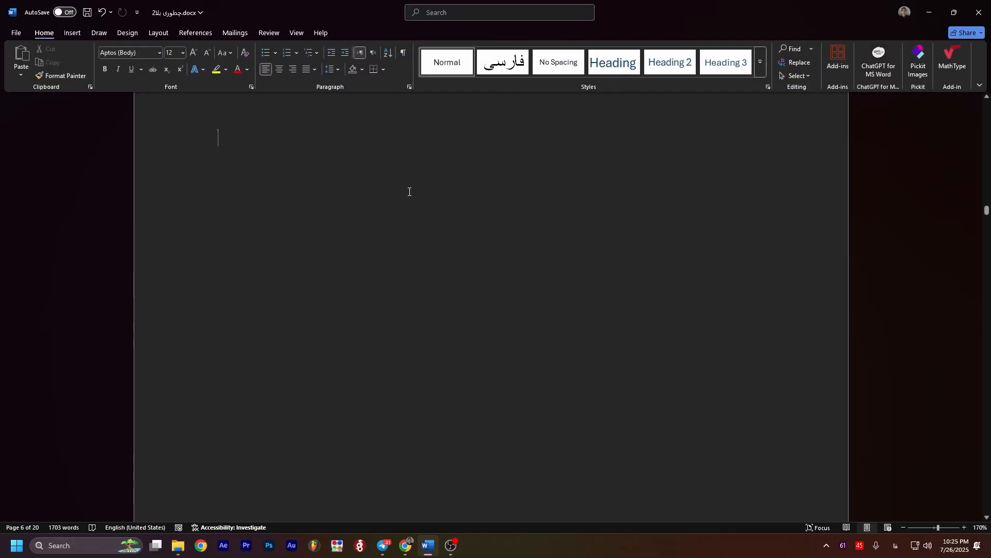
pyautogui.hotkey('ctrl', 'z')
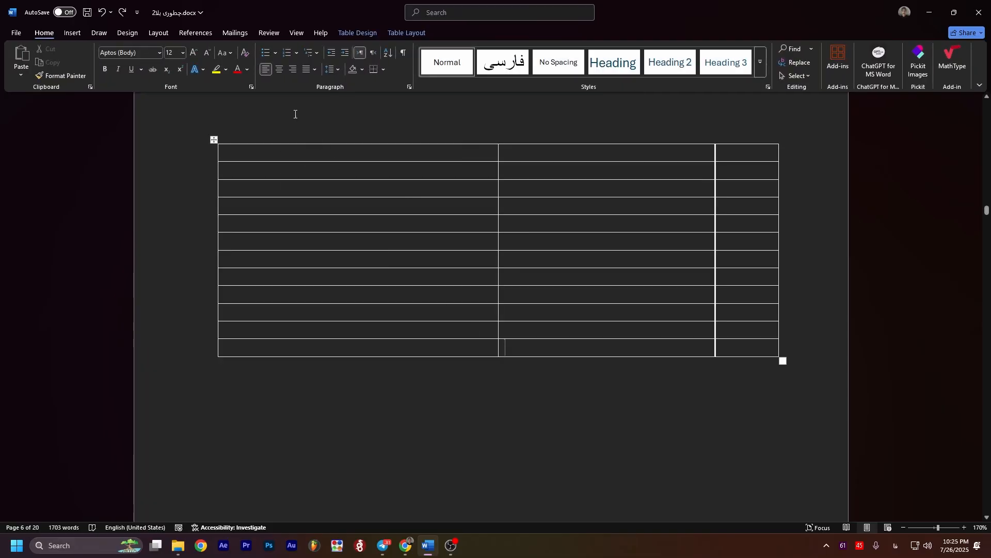
pyautogui.click(407, 32)
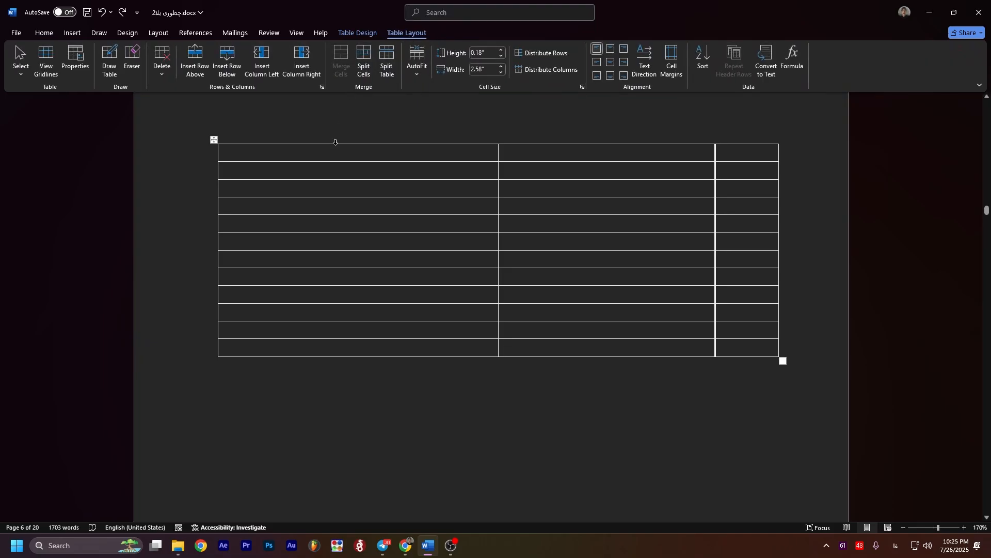
pyautogui.click(163, 73)
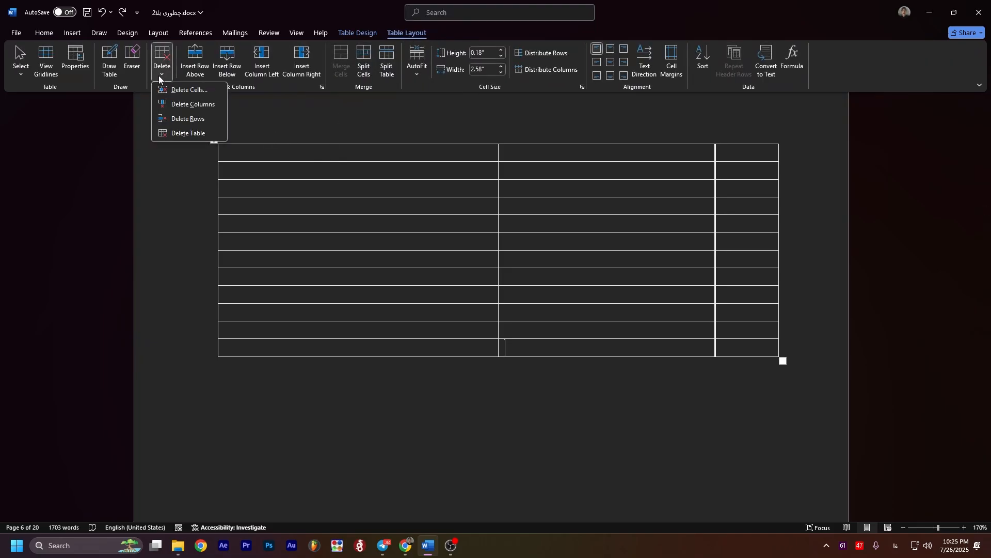
pyautogui.press('Escape')
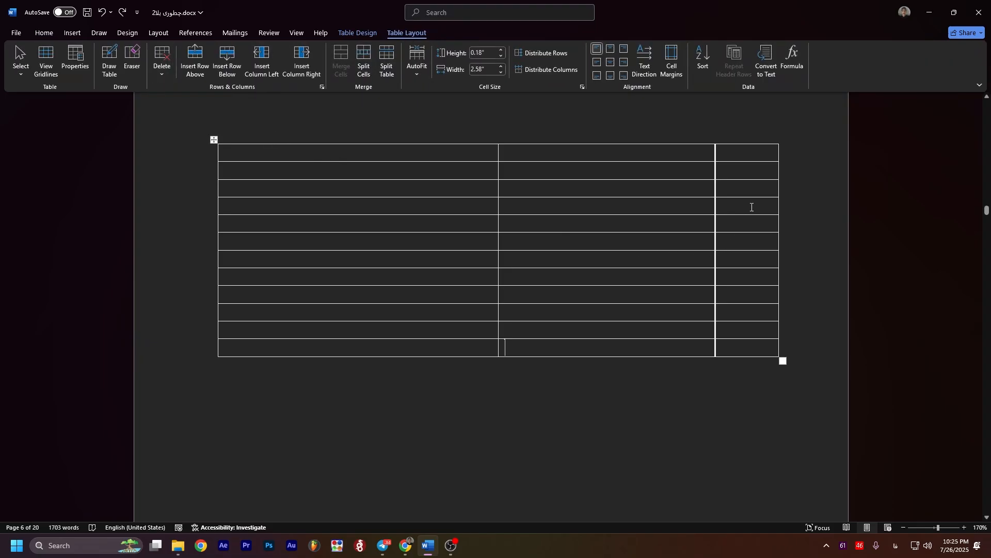
# Step: Enter "Test" in the third row of the table's last column
pyautogui.click(735, 192)
pyautogui.write('T')
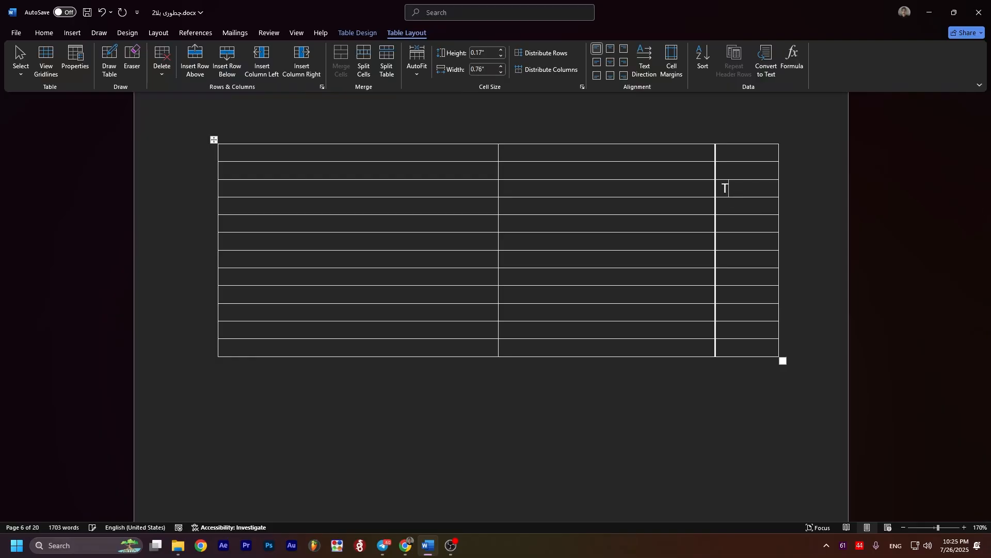
pyautogui.write('es')
pyautogui.press('BackSpace')
pyautogui.write('est')
# Step: Delete the "Test" cell with the Shift cells left option and undo the deletion
pyautogui.click(163, 75)
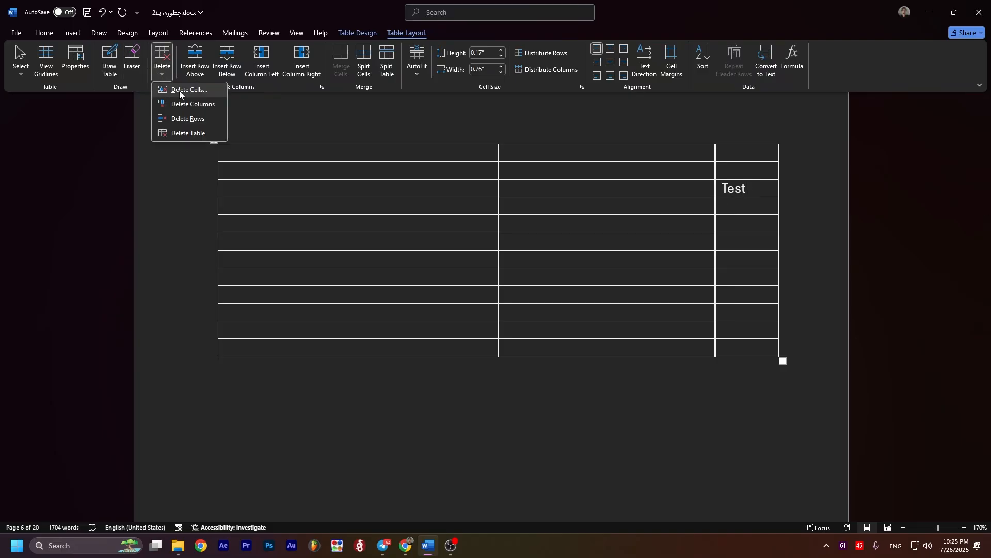
pyautogui.click(179, 90)
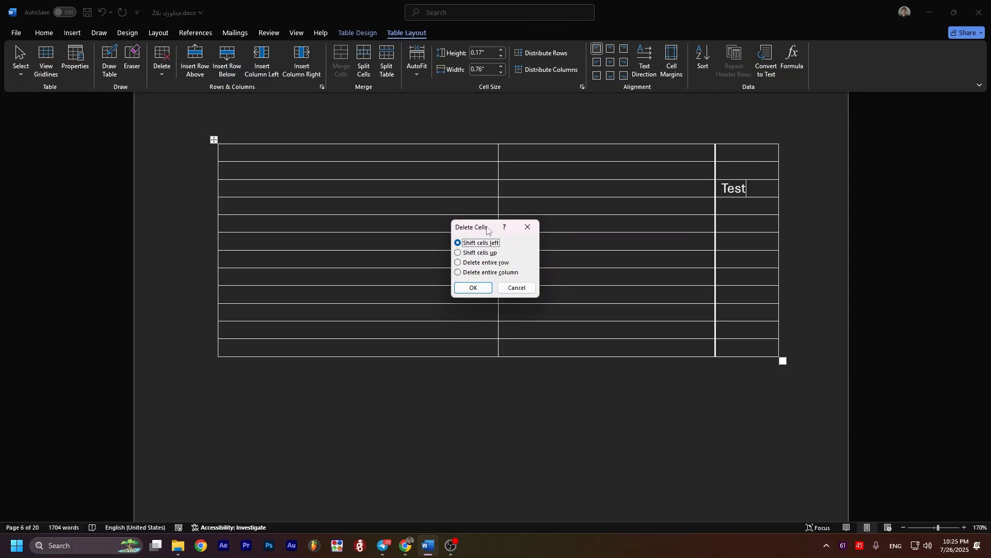
pyautogui.moveTo(488, 230); pyautogui.dragTo(523, 228)
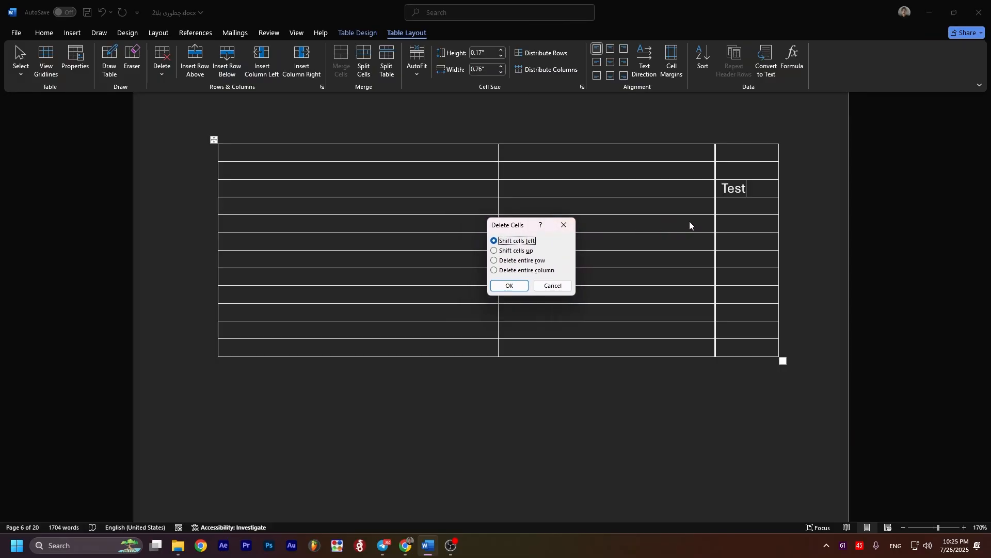
pyautogui.click(514, 291)
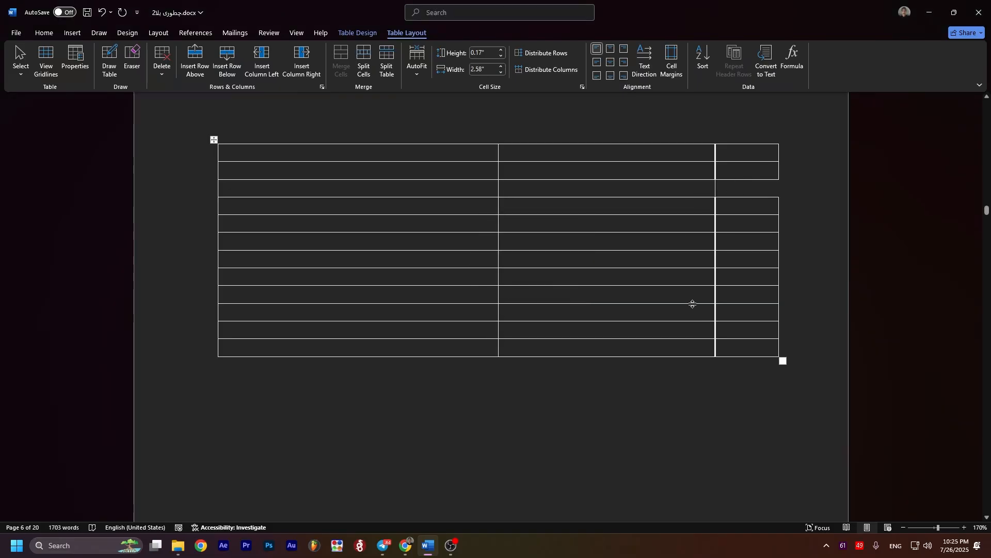
pyautogui.hotkey('ctrl', 'z')
# Step: Delete the "Test" cell with the Shift cells up option and undo the deletion
pyautogui.click(163, 75)
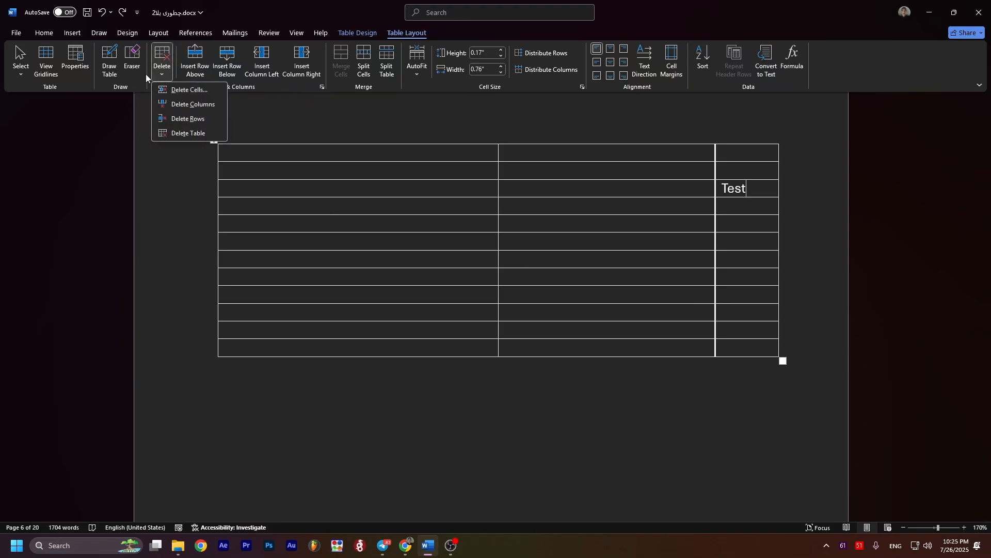
pyautogui.click(174, 90)
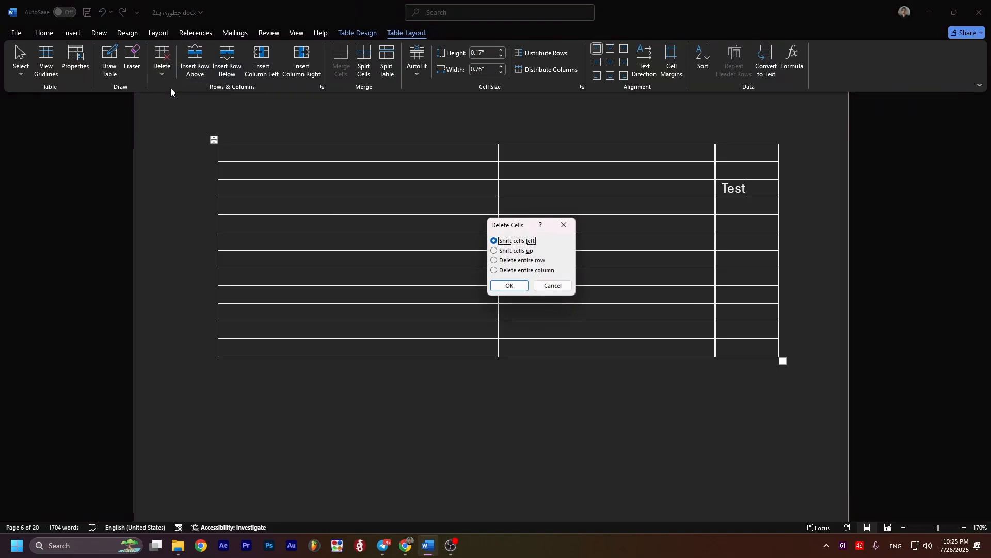
pyautogui.click(514, 250)
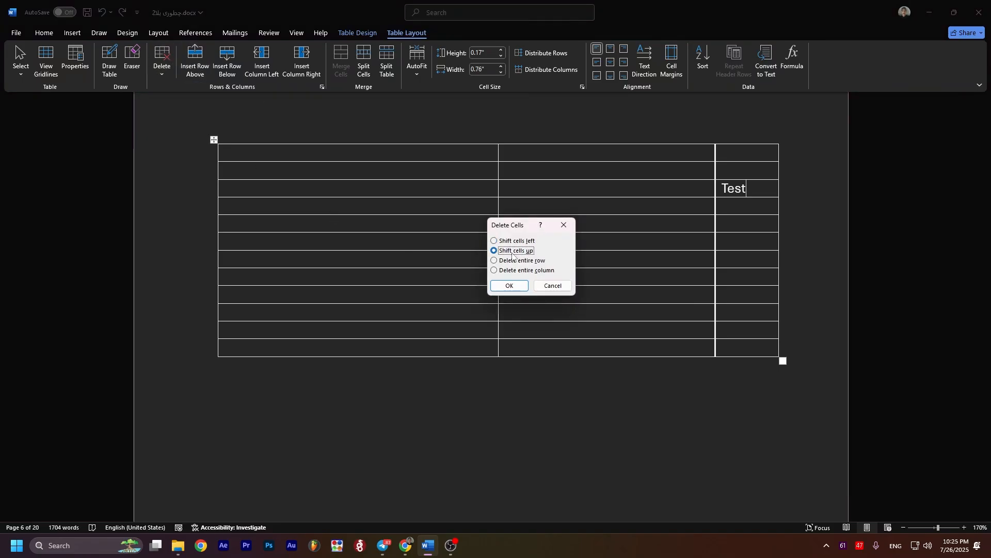
pyautogui.click(508, 285)
pyautogui.hotkey('ctrl', 'z')
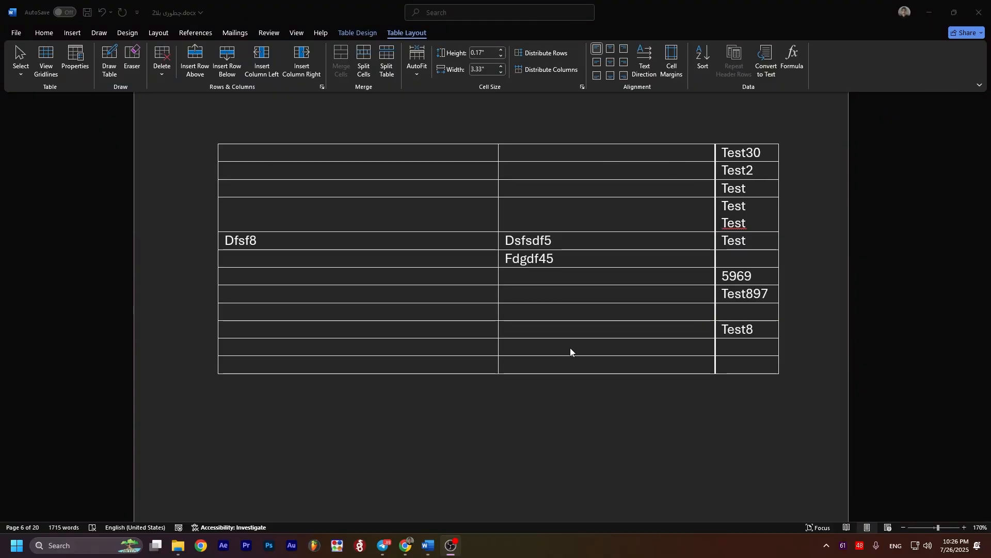
# Step: Fill the first column with 4788, 795dsfsd and 58968 in rows six to eight and Dfs98+ in row ten
pyautogui.click(363, 260)
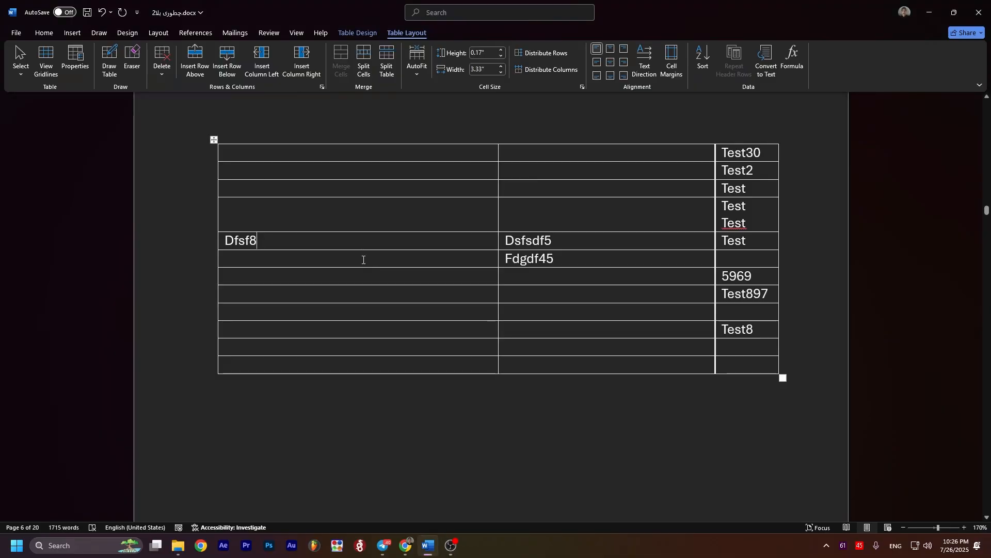
pyautogui.click(363, 259)
pyautogui.write('4788')
pyautogui.press('Down')
pyautogui.press('Down')
pyautogui.write('5')
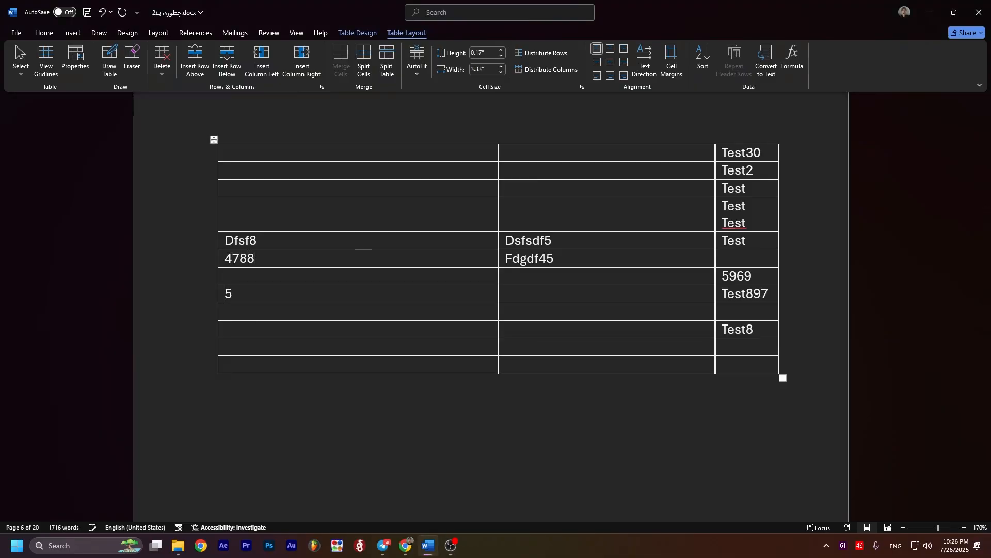
pyautogui.write('8968795dsfsd')
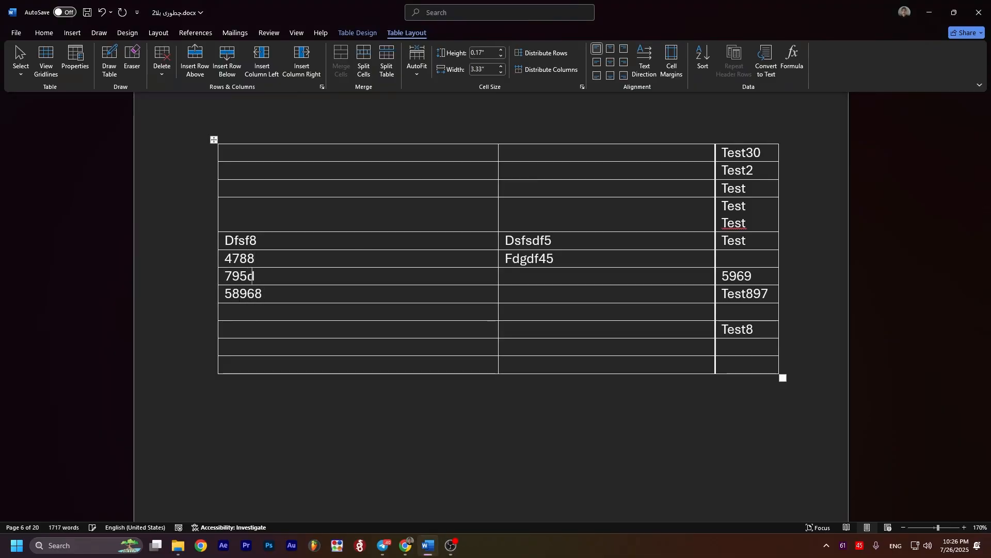
pyautogui.press('Down')
pyautogui.press('Down')
pyautogui.press('Down')
pyautogui.write('Dfs98')
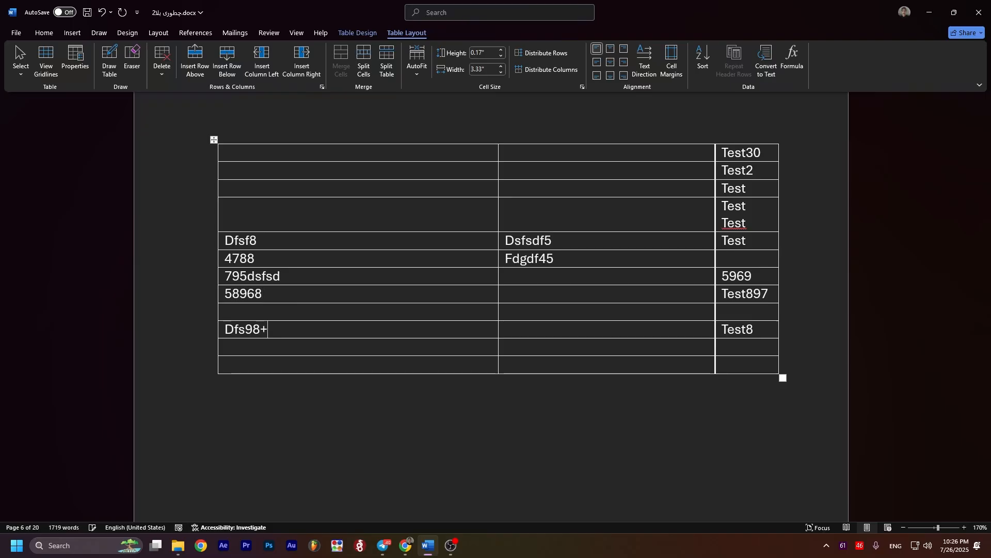
pyautogui.write('589sd89')
pyautogui.write('dfsfs')
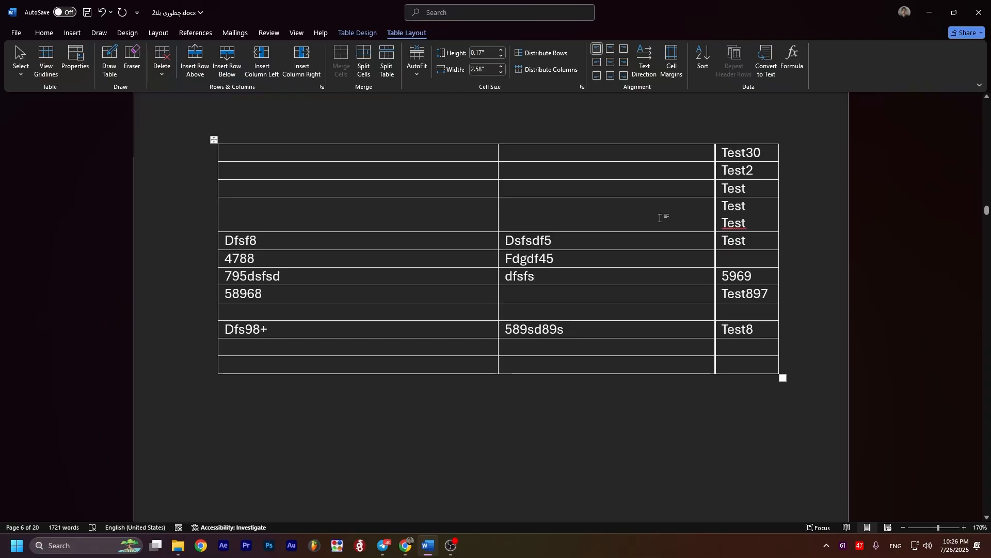
# Step: Delete the second column's "Dsfsdf5" cell with the Shift cells left option
pyautogui.scroll(3, 757, 219)
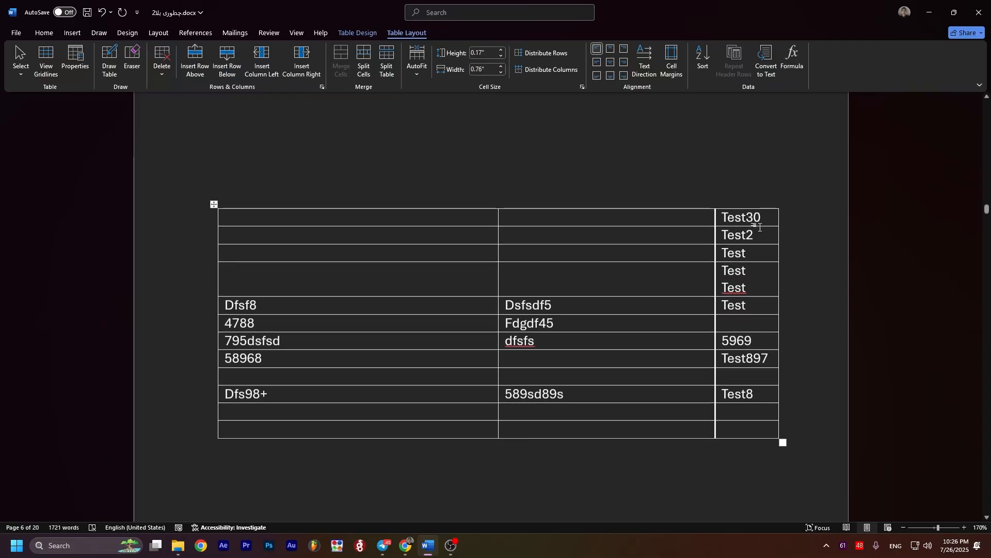
pyautogui.click(163, 66)
pyautogui.click(754, 291)
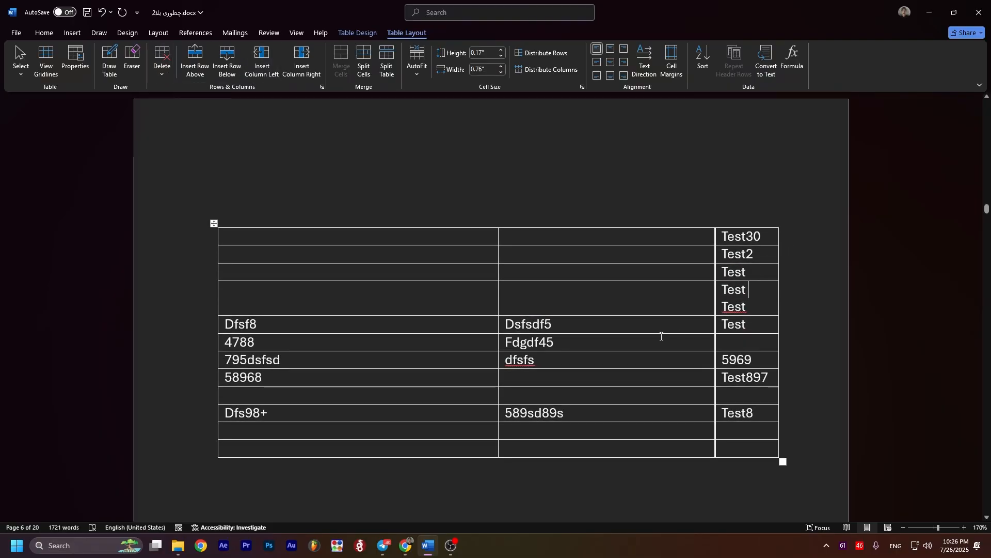
pyautogui.click(614, 326)
pyautogui.moveTo(558, 324); pyautogui.dragTo(508, 323)
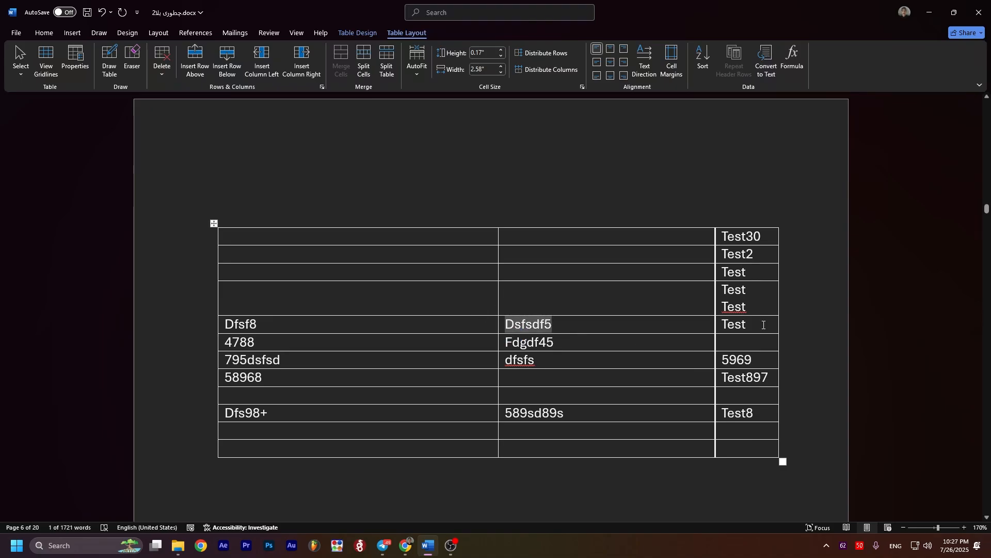
pyautogui.scroll(-2, 459, 317)
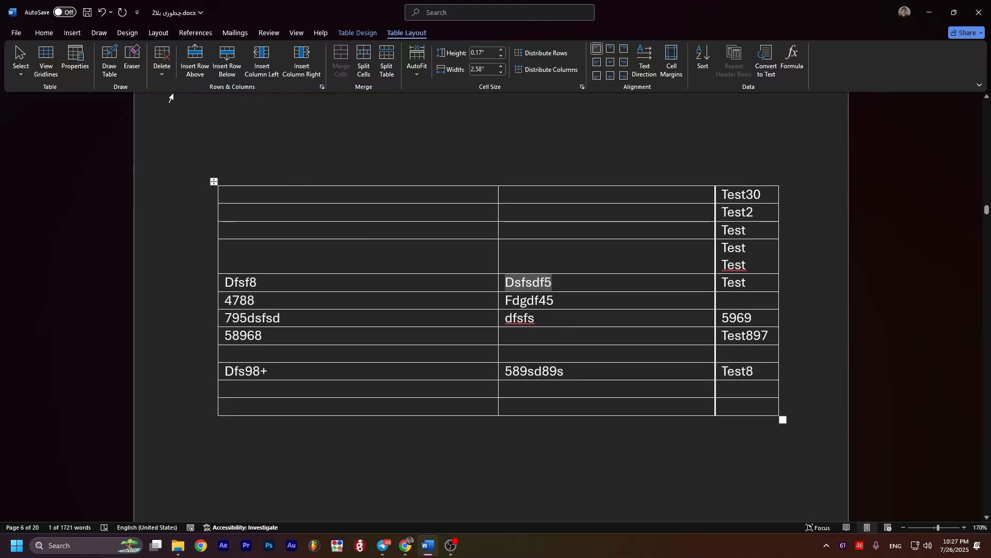
pyautogui.click(165, 75)
pyautogui.click(179, 89)
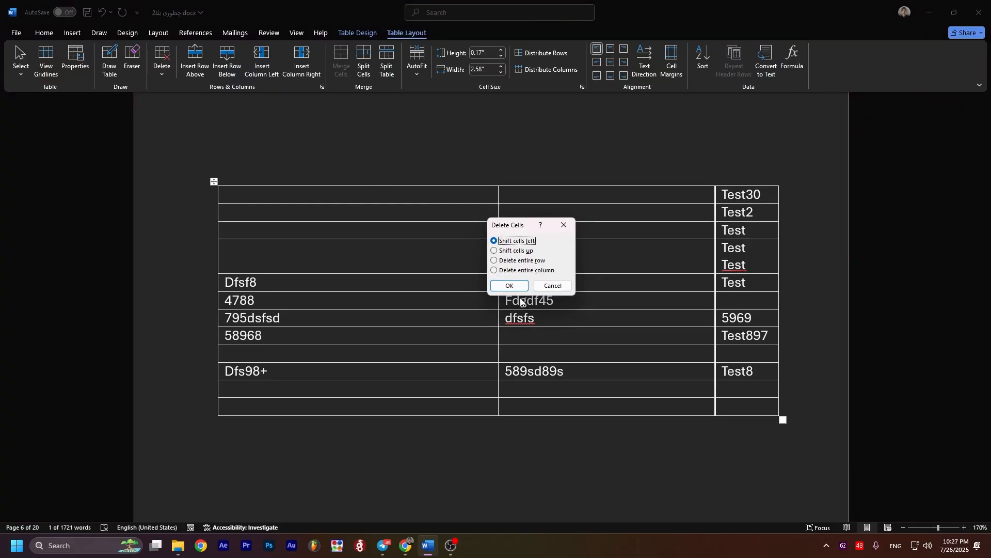
pyautogui.click(510, 285)
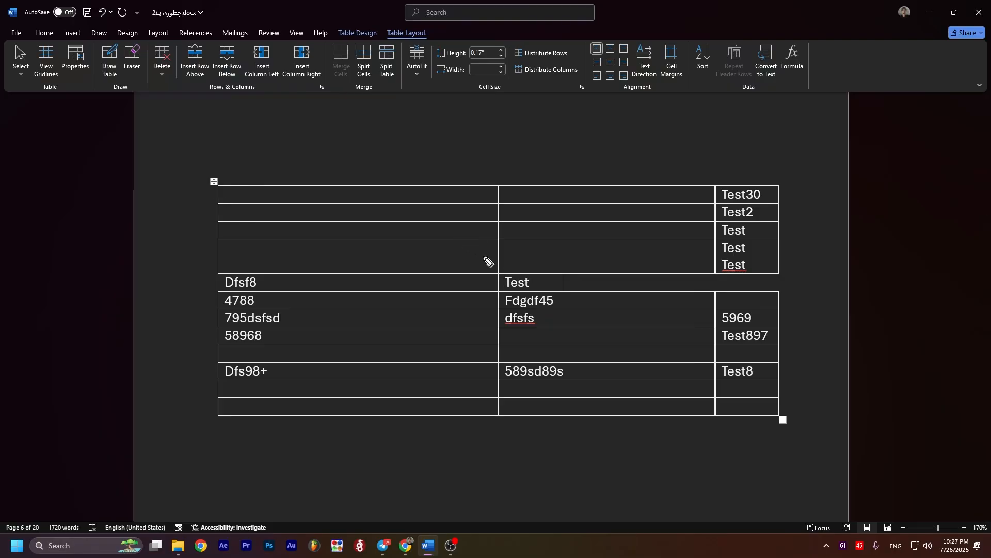
pyautogui.moveTo(498, 272); pyautogui.dragTo(559, 269)
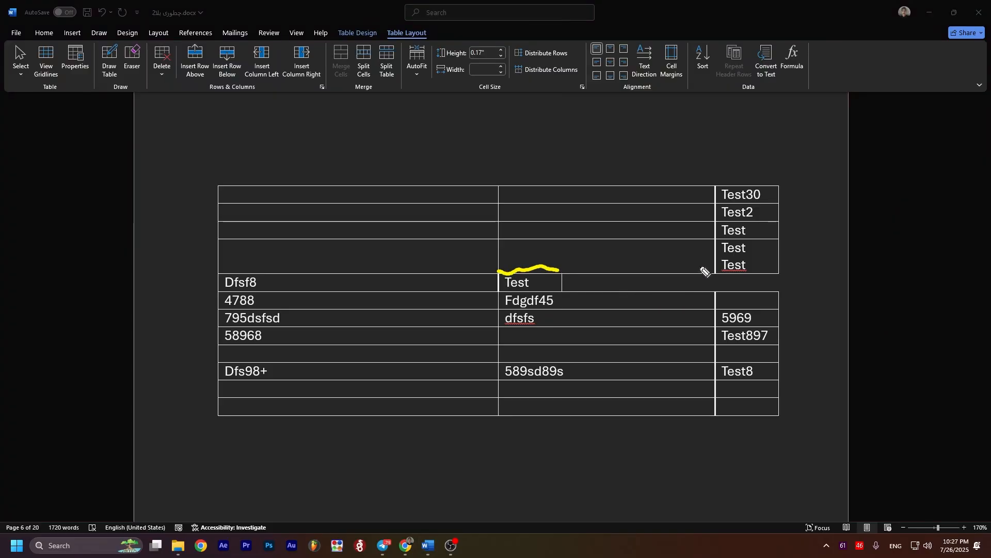
pyautogui.moveTo(717, 272)
pyautogui.mouseDown()
pyautogui.moveTo(797, 301)
pyautogui.moveTo(723, 276)
pyautogui.moveTo(581, 279)
pyautogui.moveTo(602, 268)
pyautogui.mouseUp()
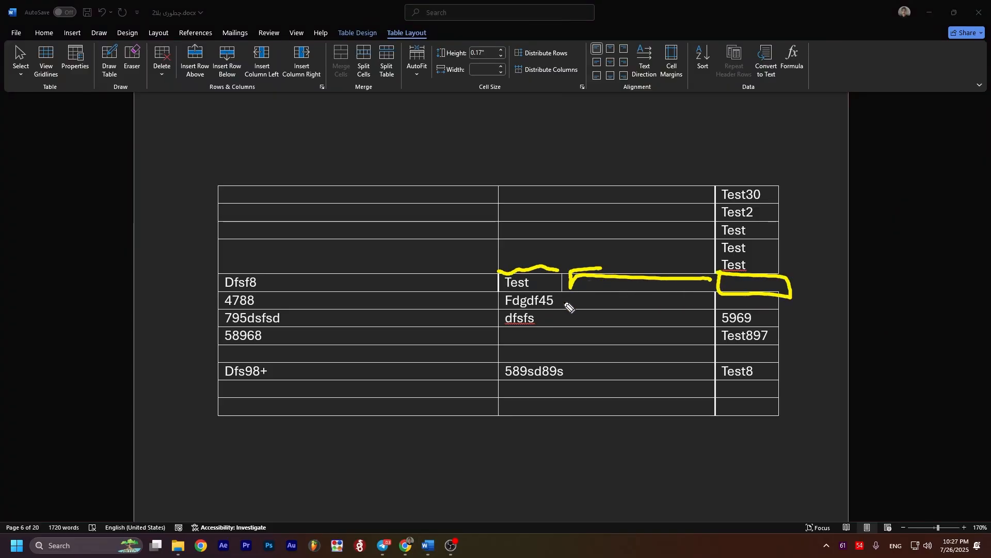
pyautogui.moveTo(570, 233)
pyautogui.mouseDown()
pyautogui.moveTo(594, 257)
pyautogui.moveTo(551, 270)
pyautogui.mouseUp()
pyautogui.moveTo(547, 262); pyautogui.dragTo(565, 268)
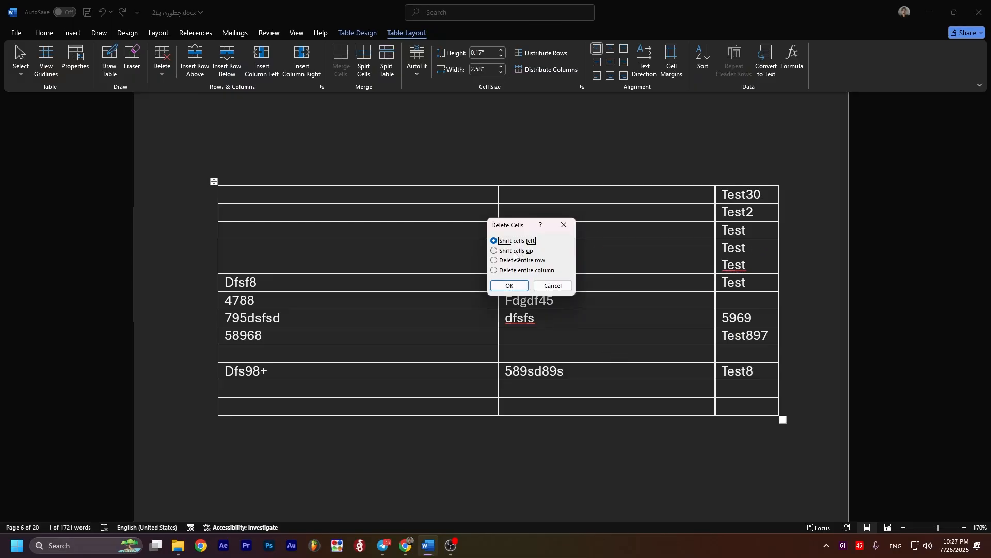
# Step: Delete the second column's "Dsfsdf5" cell with the Shift cells up option and undo the deletion
pyautogui.click(515, 251)
pyautogui.click(508, 286)
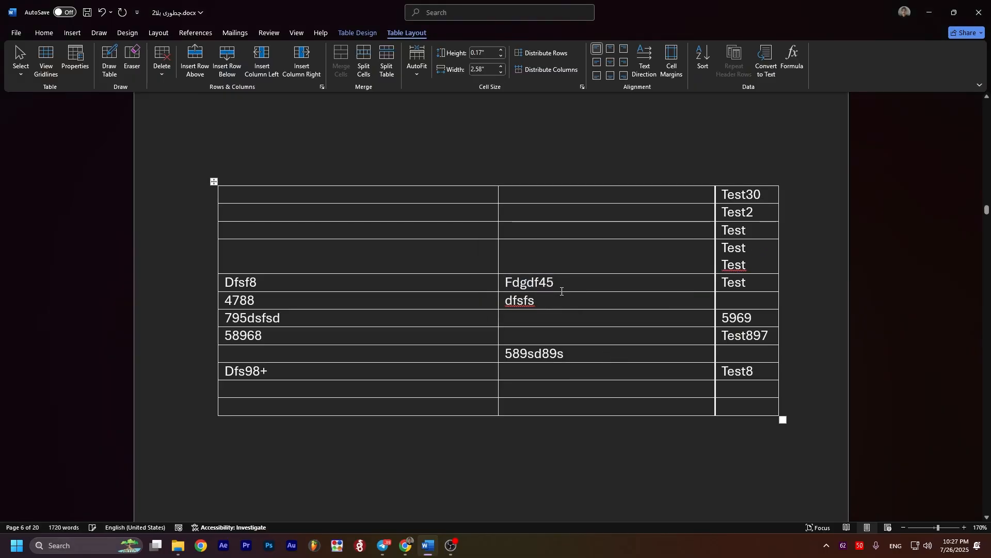
pyautogui.hotkey('ctrl', 'z')
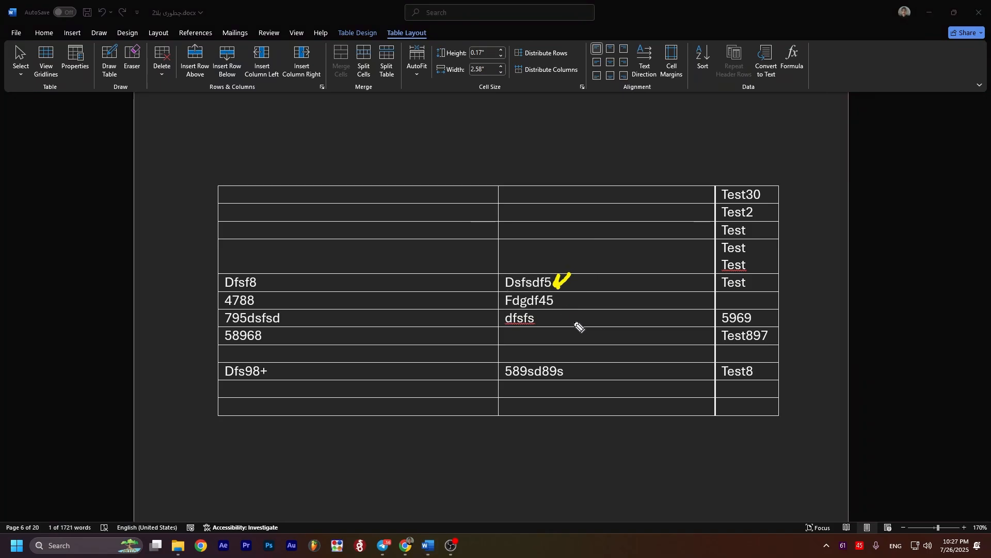
pyautogui.moveTo(573, 371)
pyautogui.mouseDown()
pyautogui.moveTo(563, 326)
pyautogui.moveTo(578, 272)
pyautogui.moveTo(585, 290)
pyautogui.mouseUp()
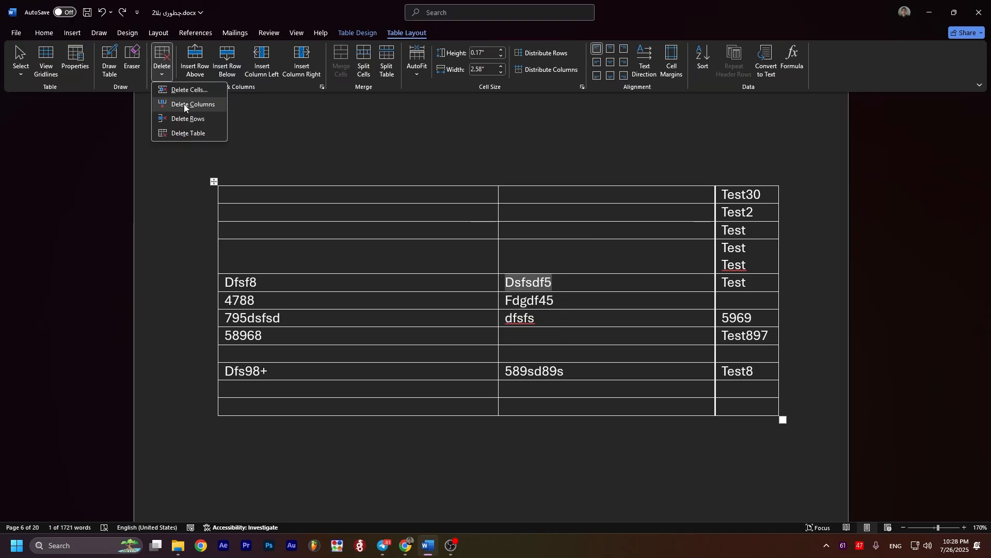
pyautogui.click(611, 266)
pyautogui.click(581, 200)
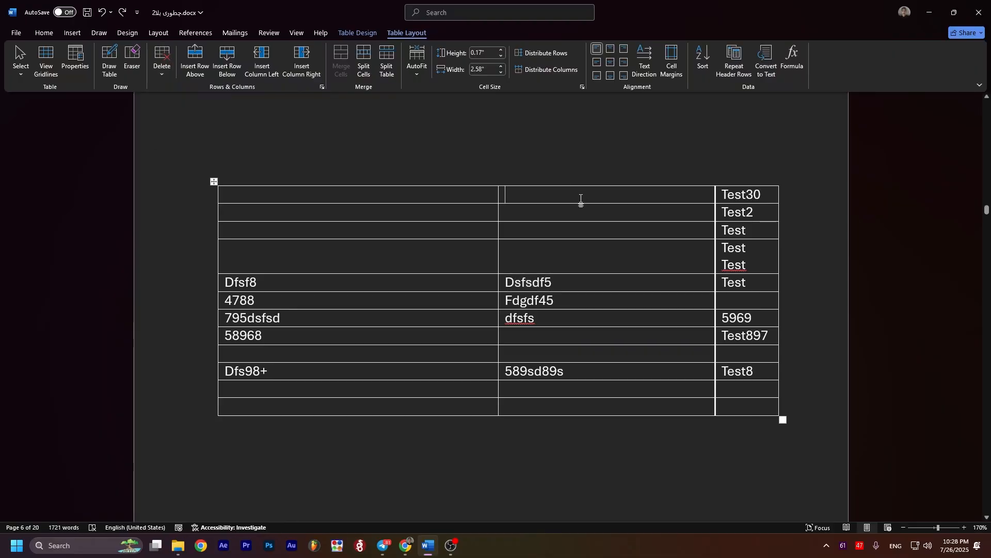
pyautogui.click(162, 58)
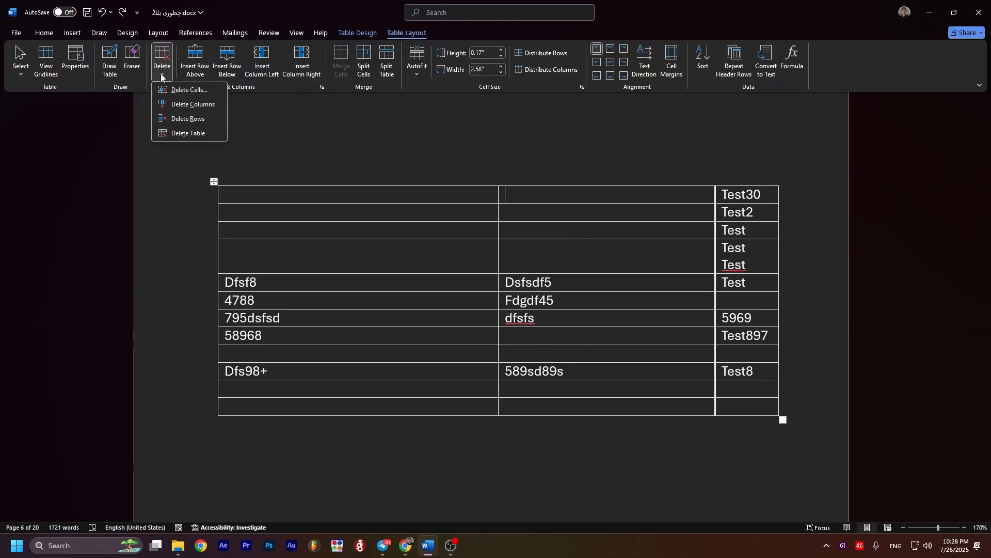
pyautogui.click(557, 166)
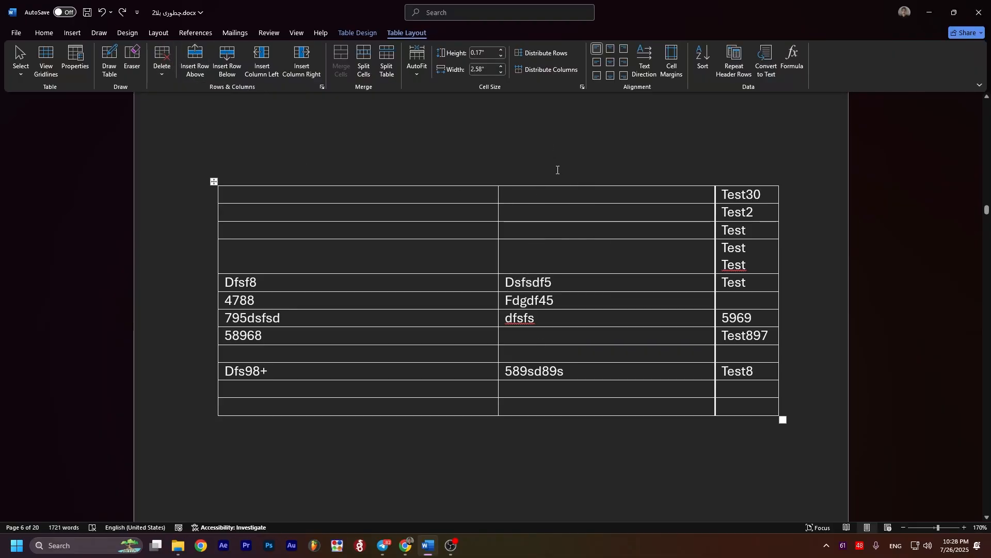
pyautogui.moveTo(590, 135); pyautogui.dragTo(597, 361)
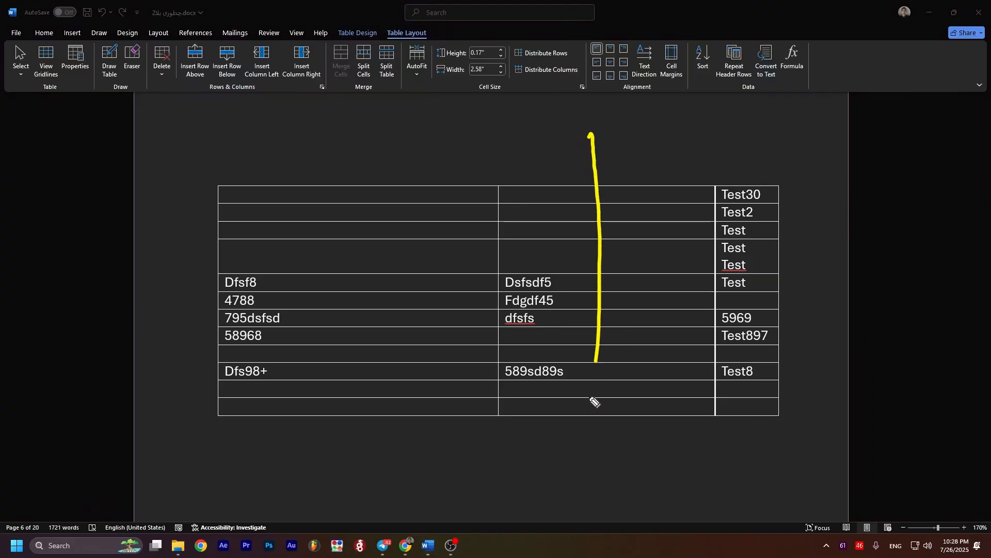
pyautogui.moveTo(593, 401); pyautogui.dragTo(641, 420)
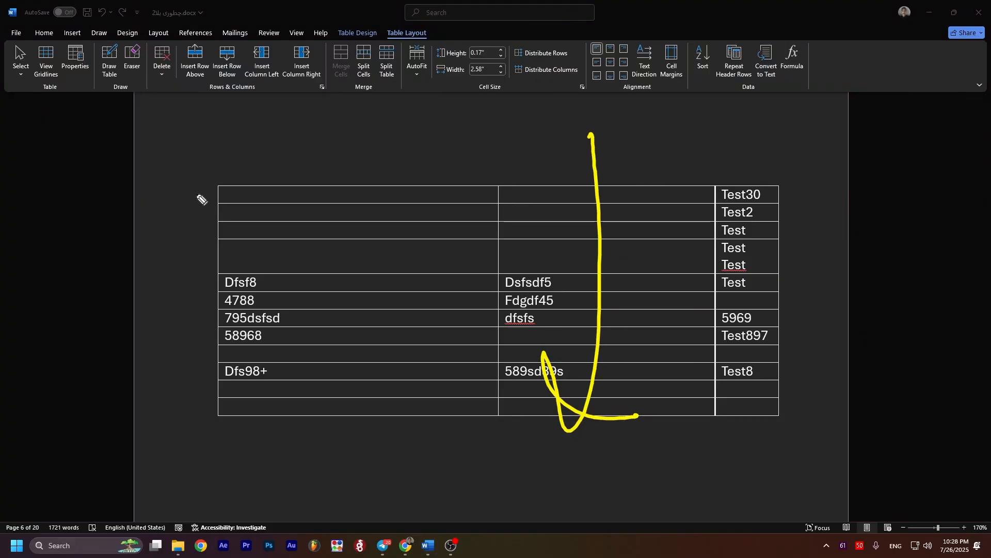
pyautogui.moveTo(195, 194)
pyautogui.mouseDown()
pyautogui.moveTo(857, 214)
pyautogui.moveTo(149, 222)
pyautogui.mouseUp()
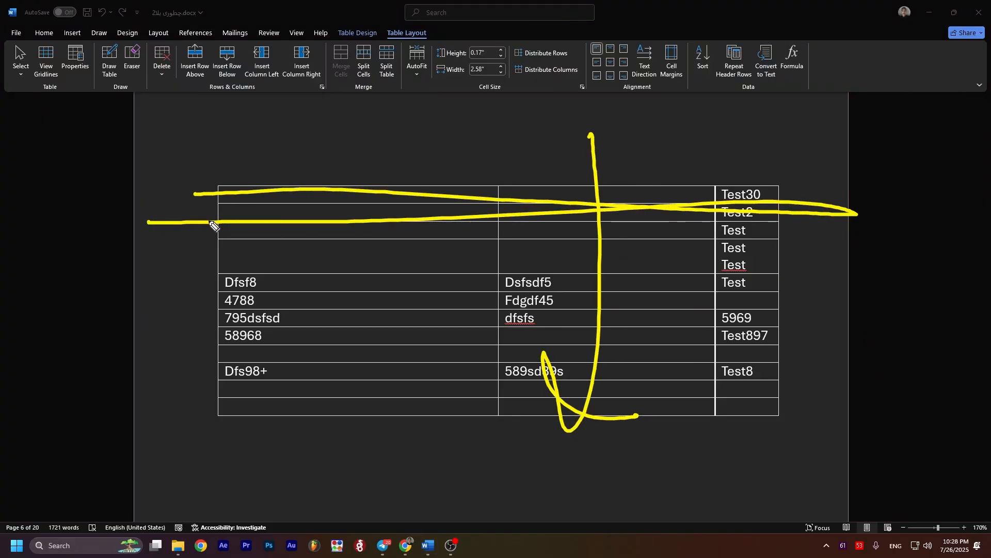
pyautogui.hotkey('ctrl', 'z')
pyautogui.moveTo(192, 190)
pyautogui.mouseDown()
pyautogui.moveTo(722, 190)
pyautogui.moveTo(786, 205)
pyautogui.mouseUp()
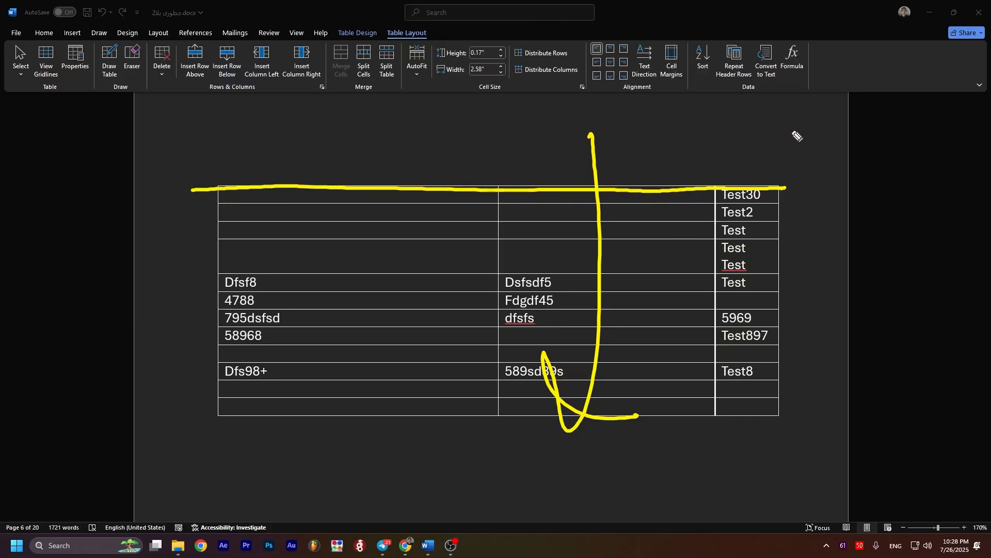
pyautogui.hotkey('ctrl', 'shift', '2')
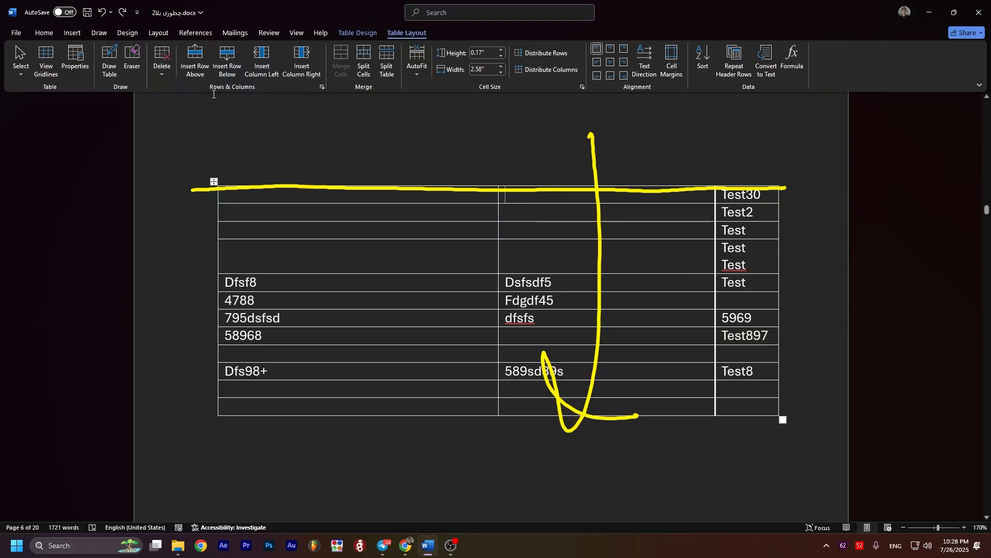
# Step: Delete the table's second column and undo the deletion
pyautogui.click(162, 61)
pyautogui.click(178, 105)
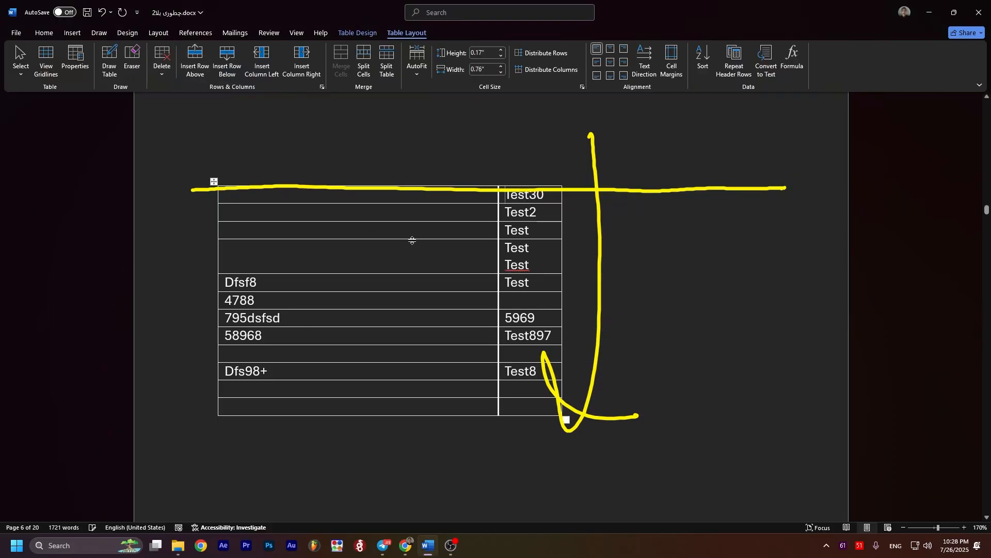
pyautogui.hotkey('ctrl', 'z')
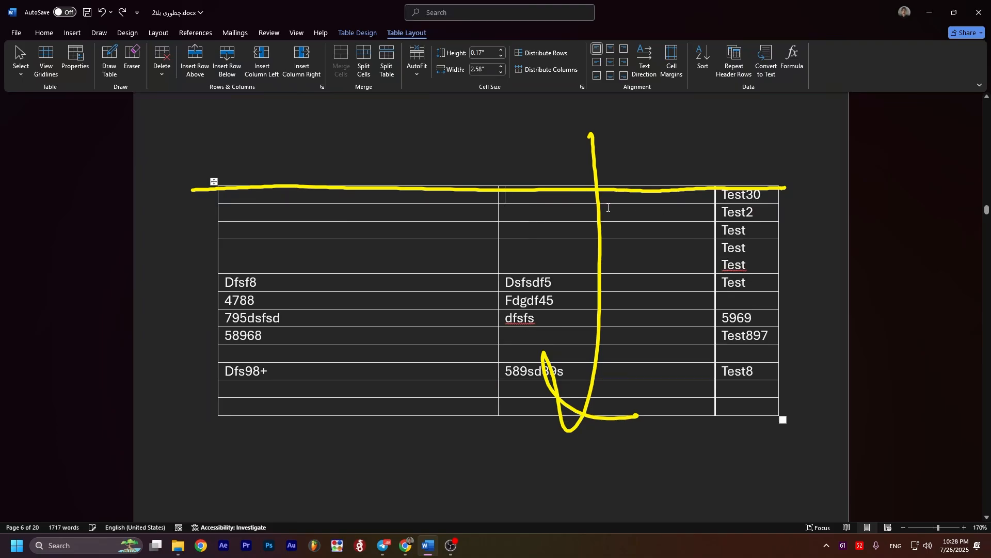
# Step: Delete the table's first row, the one containing Test30, and undo the deletion
pyautogui.click(162, 75)
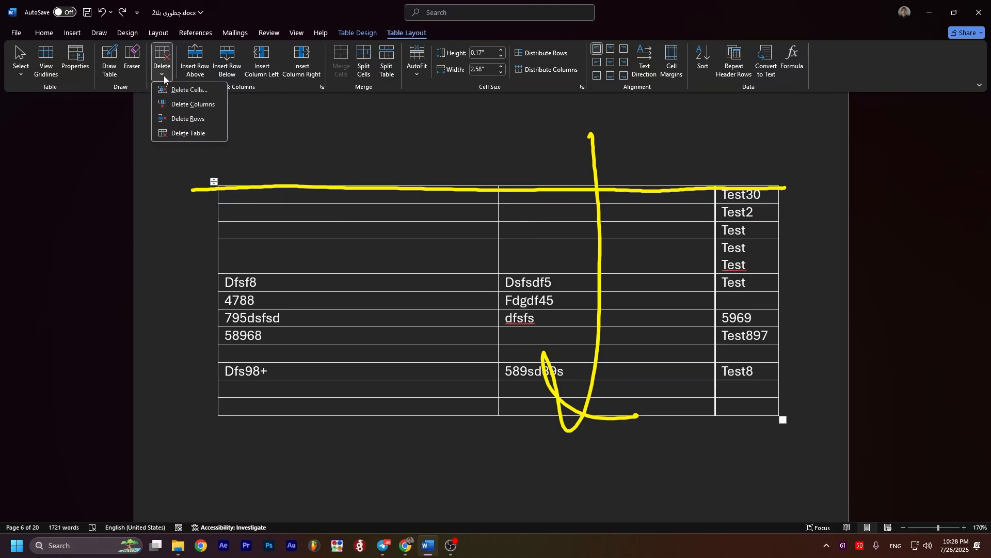
pyautogui.click(173, 119)
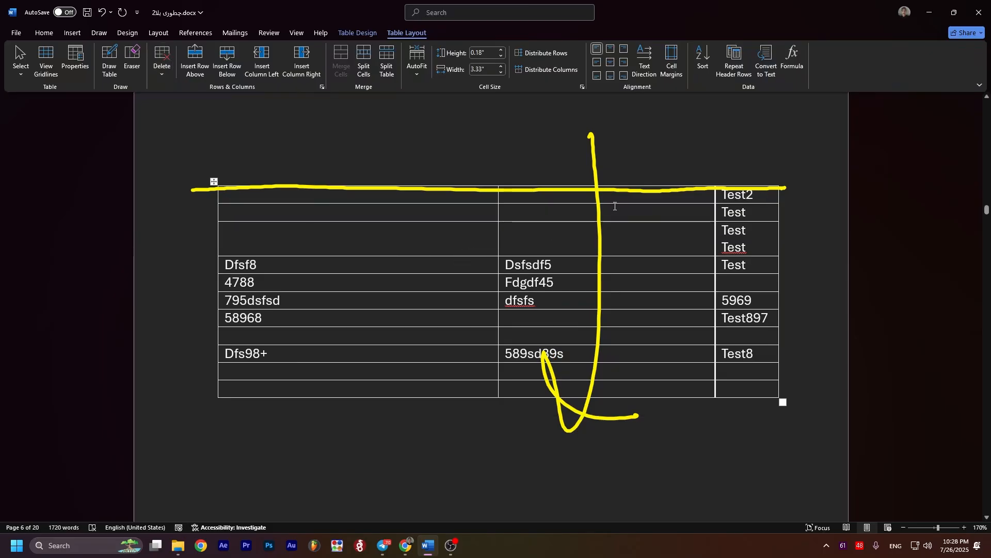
pyautogui.hotkey('ctrl', 'z')
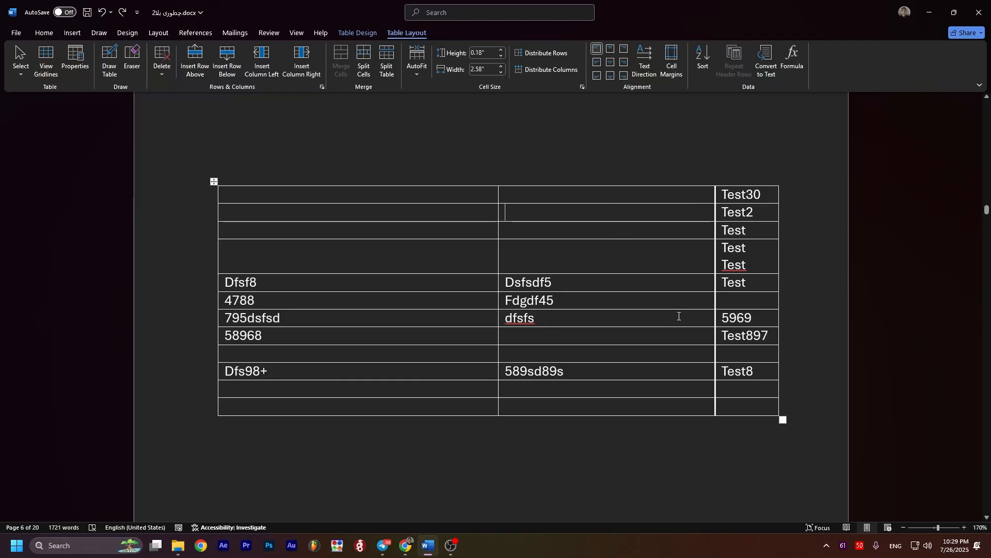
# Step: Merge the seventh row's dfsfs and 5969 cells into one cell
pyautogui.moveTo(723, 317); pyautogui.dragTo(702, 318)
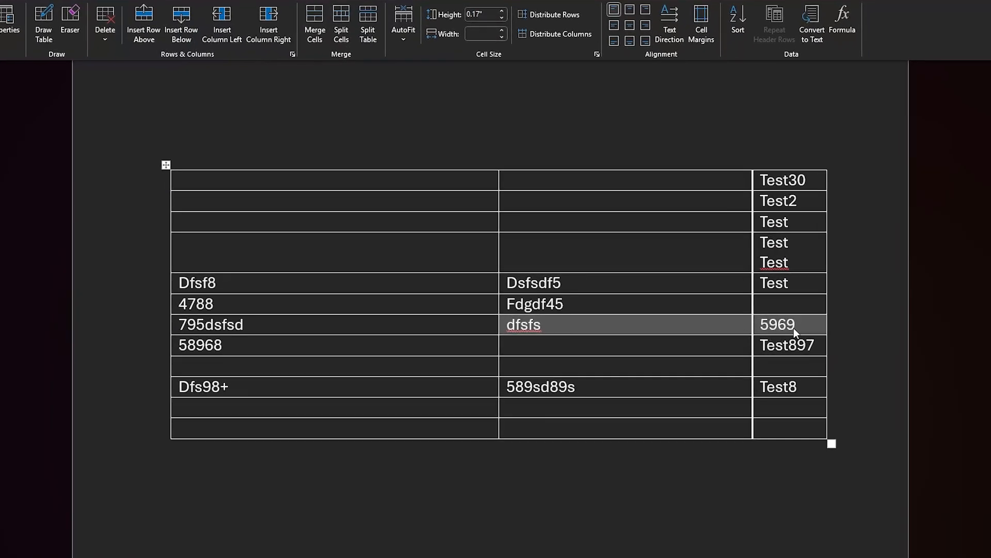
pyautogui.click(313, 34)
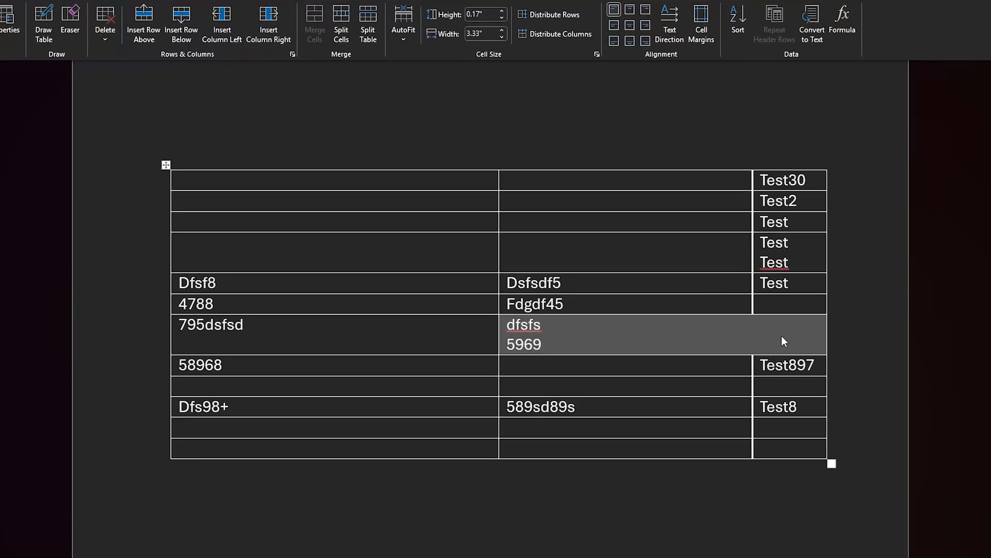
pyautogui.click(662, 344)
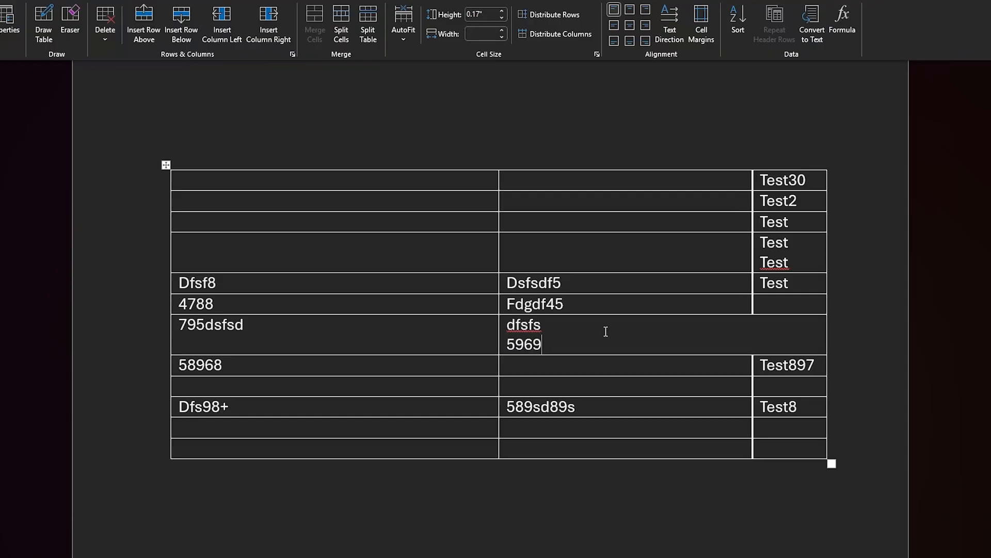
pyautogui.moveTo(545, 336); pyautogui.dragTo(507, 324)
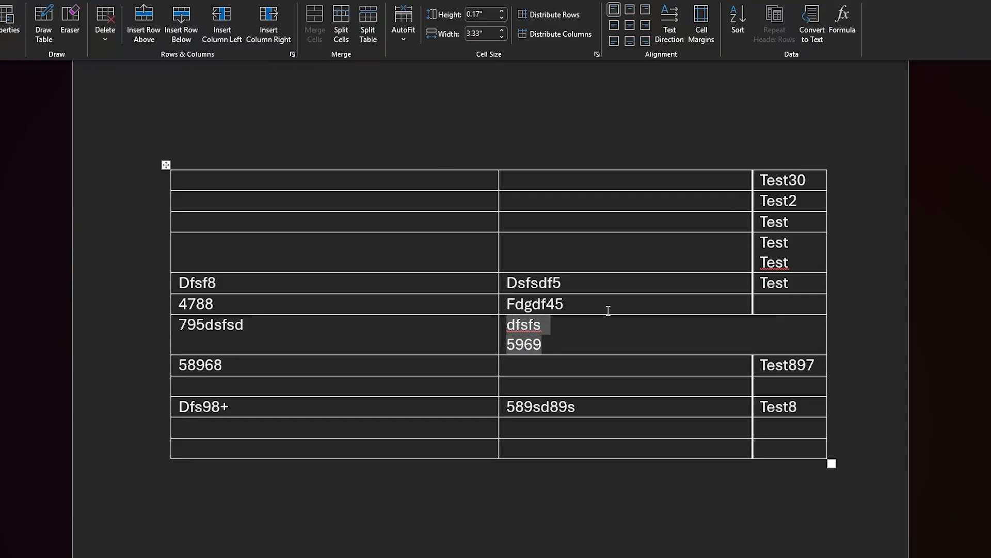
pyautogui.click(588, 336)
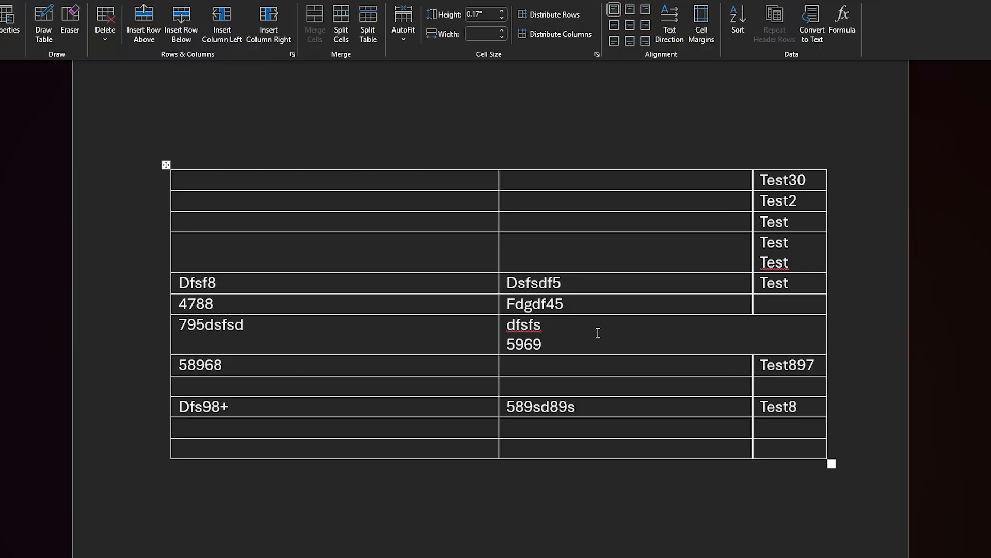
# Step: Split the merged dfsfs and 5969 cell into 2 columns and 1 row, aligning its divider with the third column's border
pyautogui.click(347, 14)
pyautogui.click(491, 290)
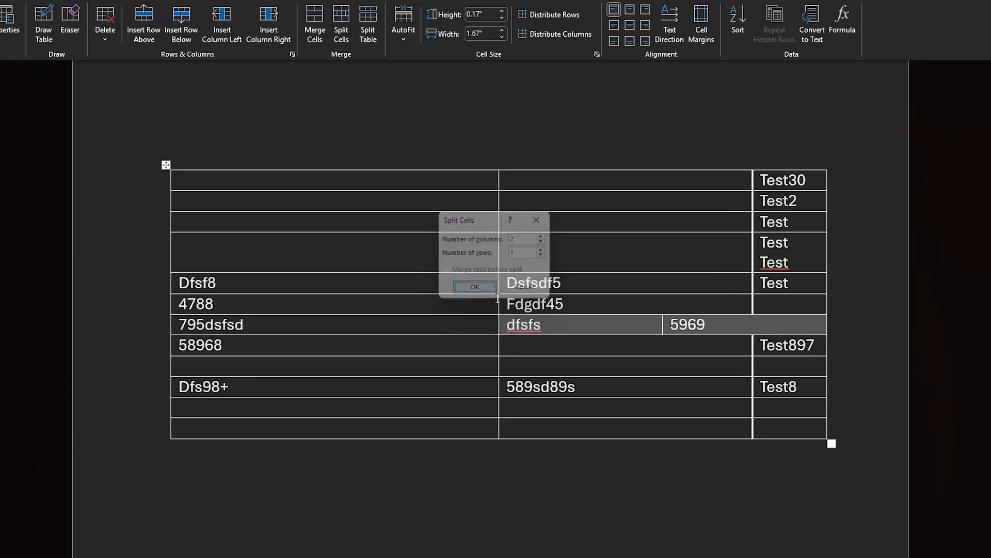
pyautogui.click(651, 328)
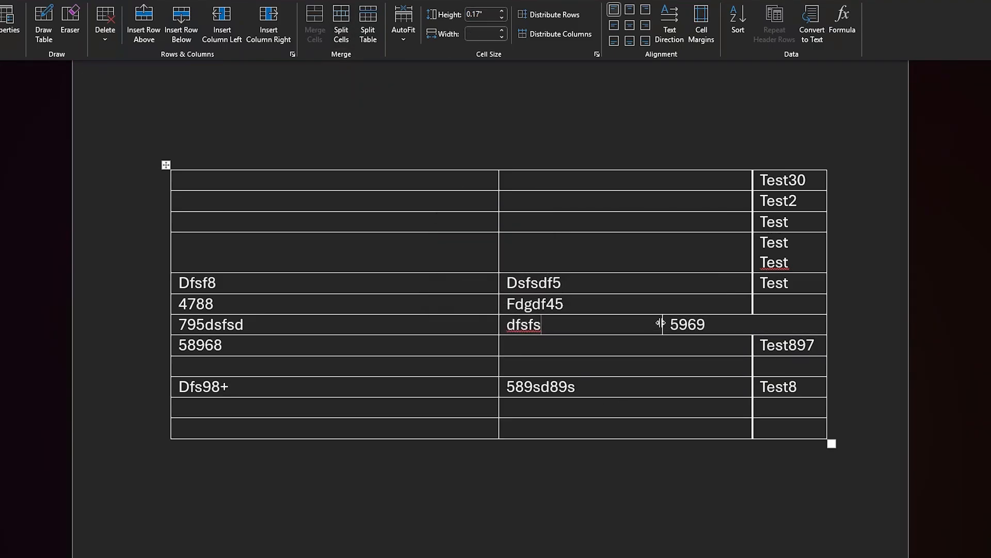
pyautogui.moveTo(663, 324); pyautogui.dragTo(704, 323)
pyautogui.moveTo(704, 323); pyautogui.dragTo(753, 323)
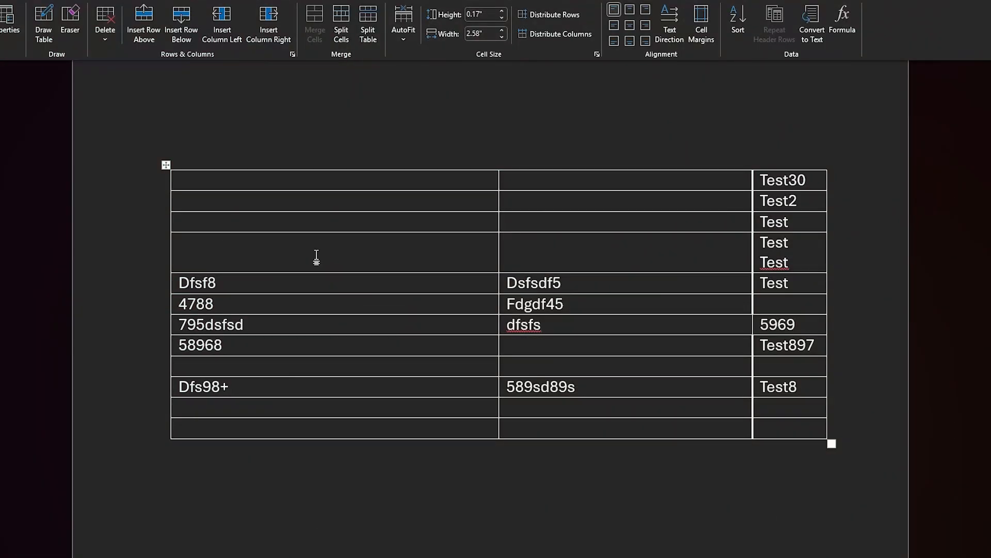
# Step: Merge the first column's empty fourth-row cell with the Dfsf8 cell below and split the table at the merged cell
pyautogui.moveTo(317, 256); pyautogui.dragTo(323, 285)
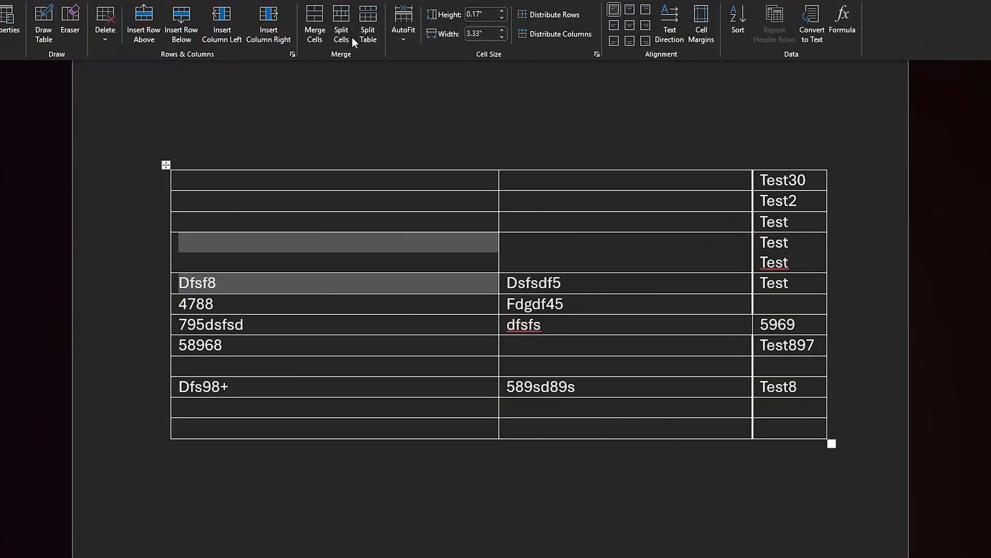
pyautogui.click(315, 23)
pyautogui.click(322, 298)
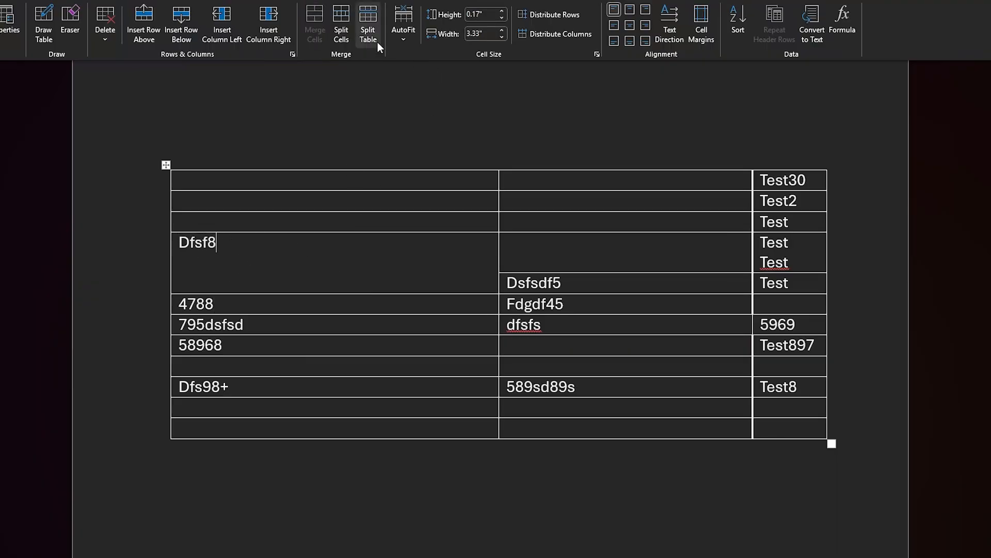
pyautogui.click(373, 15)
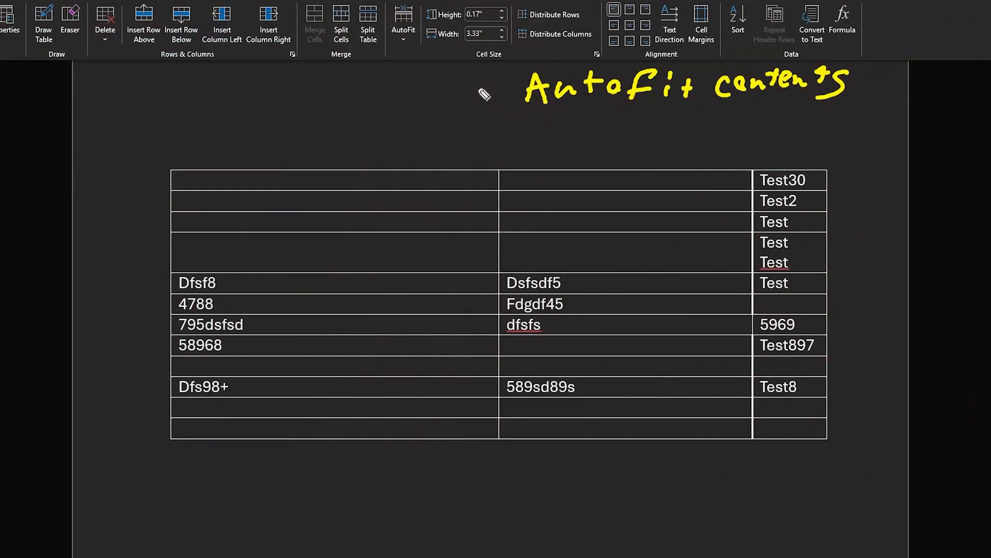
pyautogui.moveTo(476, 89); pyautogui.dragTo(516, 88)
pyautogui.moveTo(501, 73); pyautogui.dragTo(519, 93)
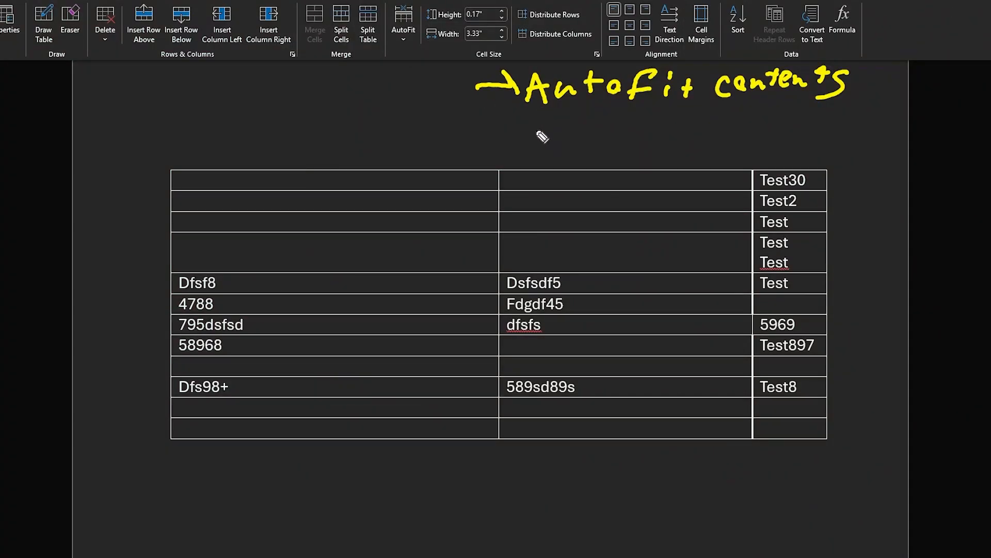
pyautogui.moveTo(813, 168)
pyautogui.mouseDown()
pyautogui.moveTo(825, 347)
pyautogui.moveTo(815, 448)
pyautogui.mouseUp()
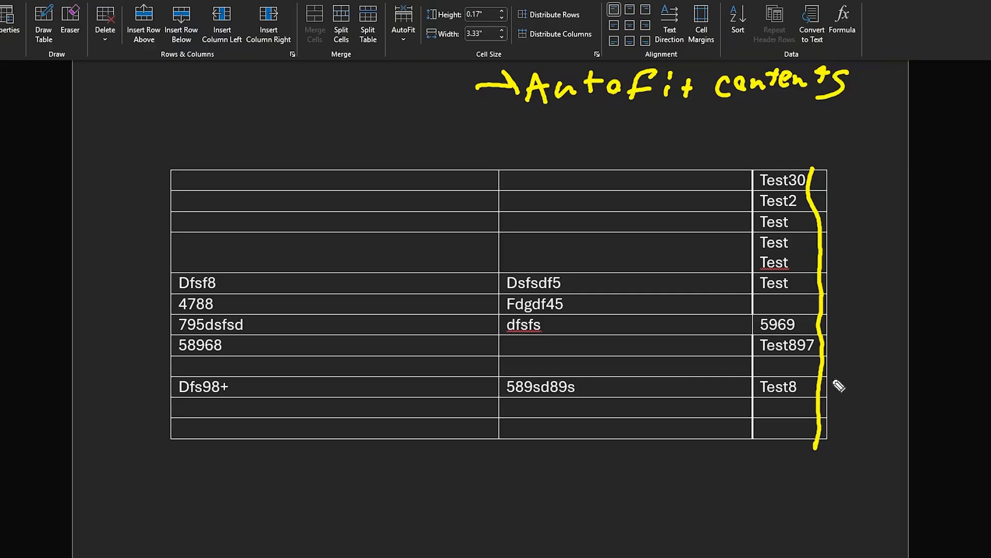
pyautogui.moveTo(846, 225); pyautogui.dragTo(833, 238)
pyautogui.moveTo(570, 157)
pyautogui.mouseDown()
pyautogui.moveTo(591, 219)
pyautogui.moveTo(586, 513)
pyautogui.mouseUp()
pyautogui.moveTo(628, 178)
pyautogui.mouseDown()
pyautogui.moveTo(684, 243)
pyautogui.moveTo(627, 384)
pyautogui.mouseUp()
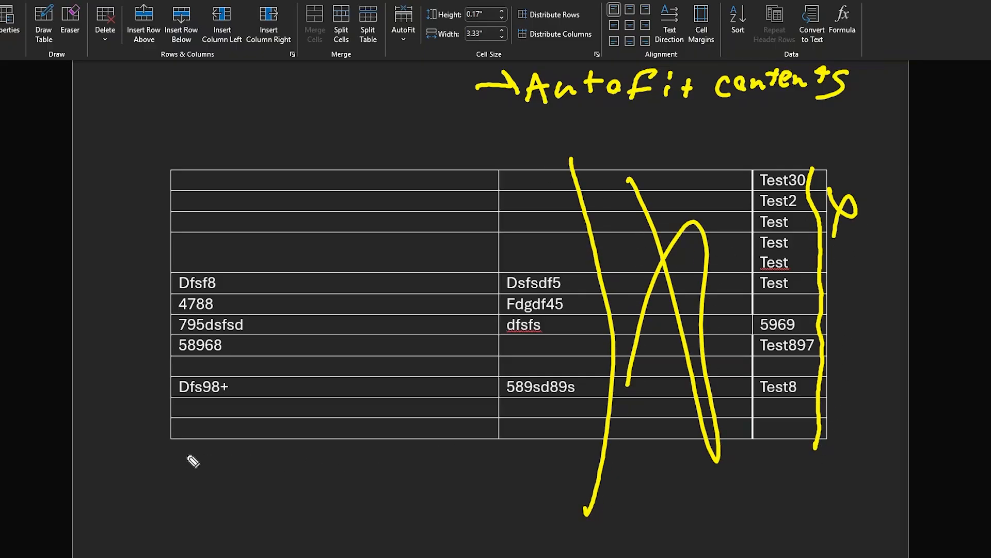
pyautogui.moveTo(251, 431); pyautogui.dragTo(215, 107)
pyautogui.moveTo(294, 225); pyautogui.dragTo(420, 376)
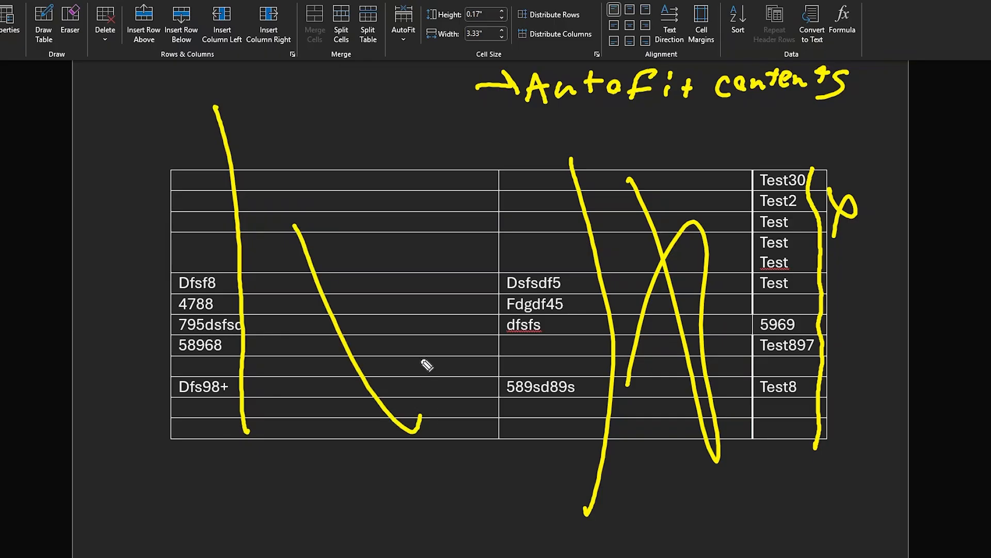
pyautogui.moveTo(421, 291); pyautogui.dragTo(310, 388)
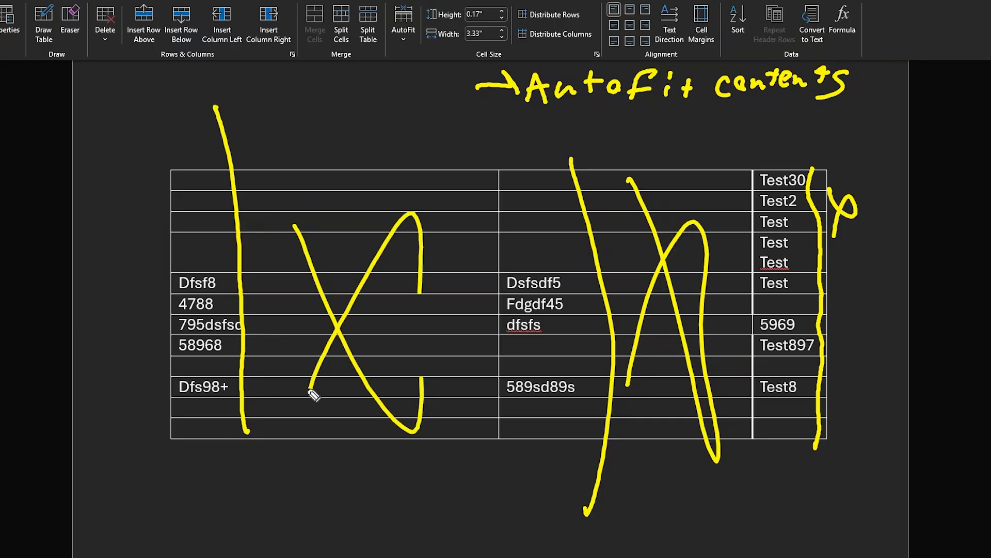
pyautogui.press('Escape')
# Step: Fit the table's columns to their text with AutoFit Contents and undo the resizing
pyautogui.click(401, 37)
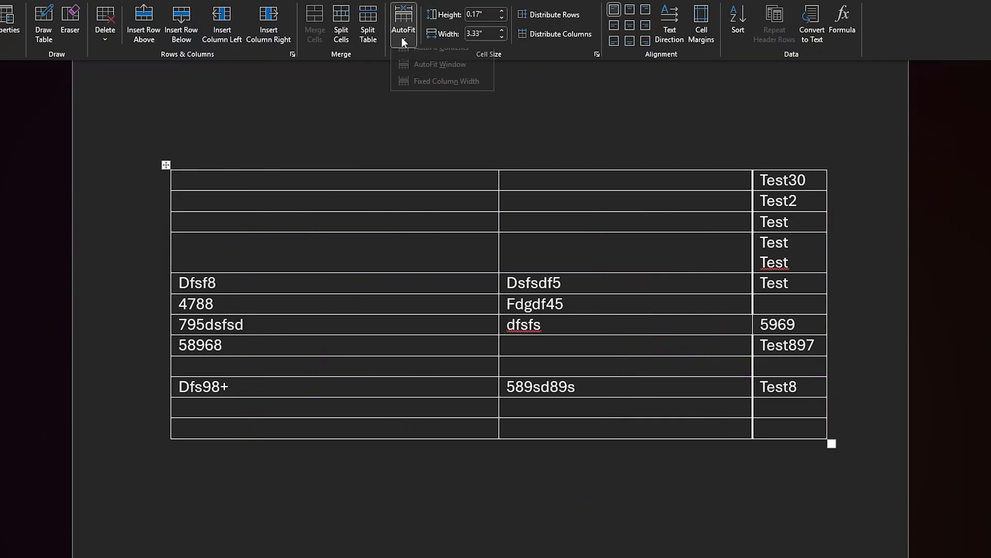
pyautogui.click(415, 56)
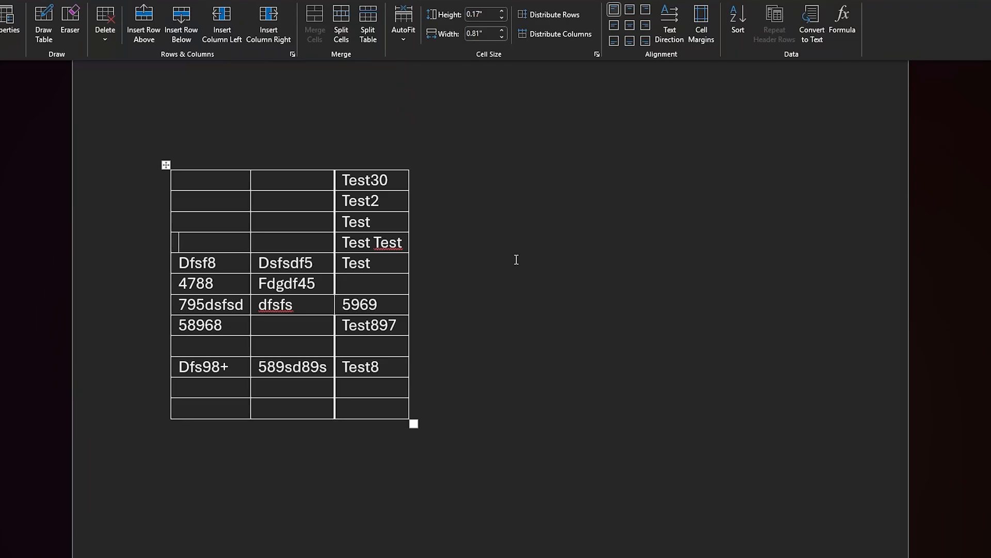
pyautogui.hotkey('ctrl', 'z')
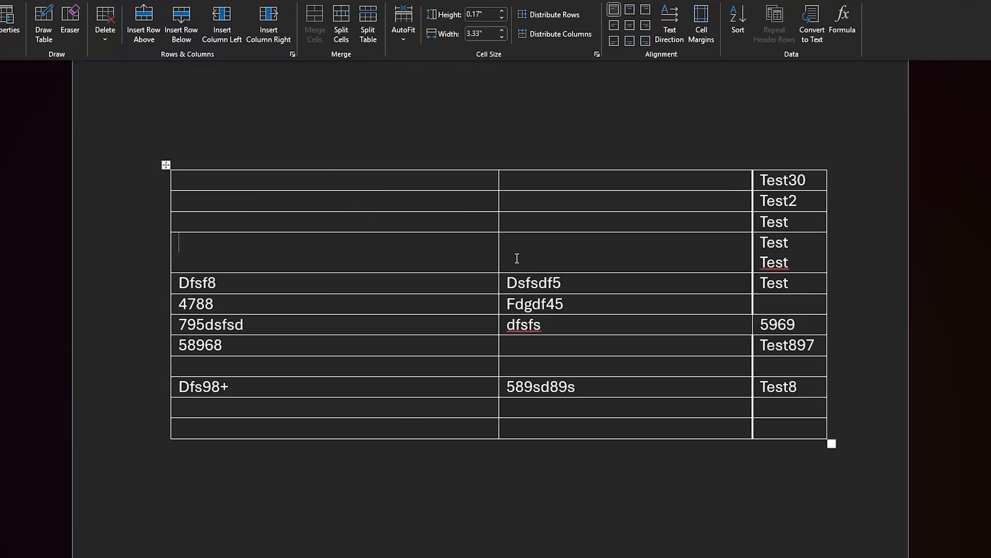
# Step: Fit the table to the page width with AutoFit Window and undo the resizing
pyautogui.click(404, 36)
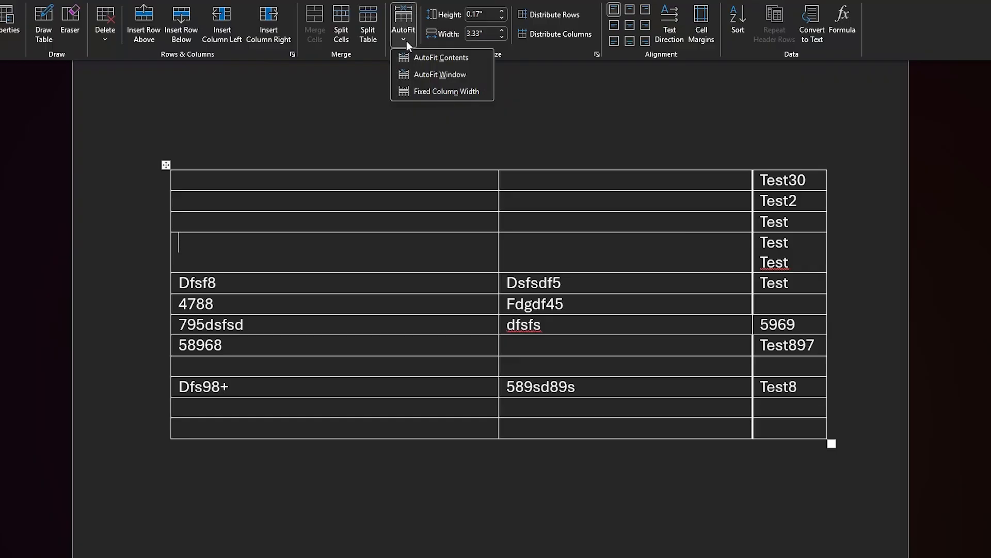
pyautogui.click(432, 74)
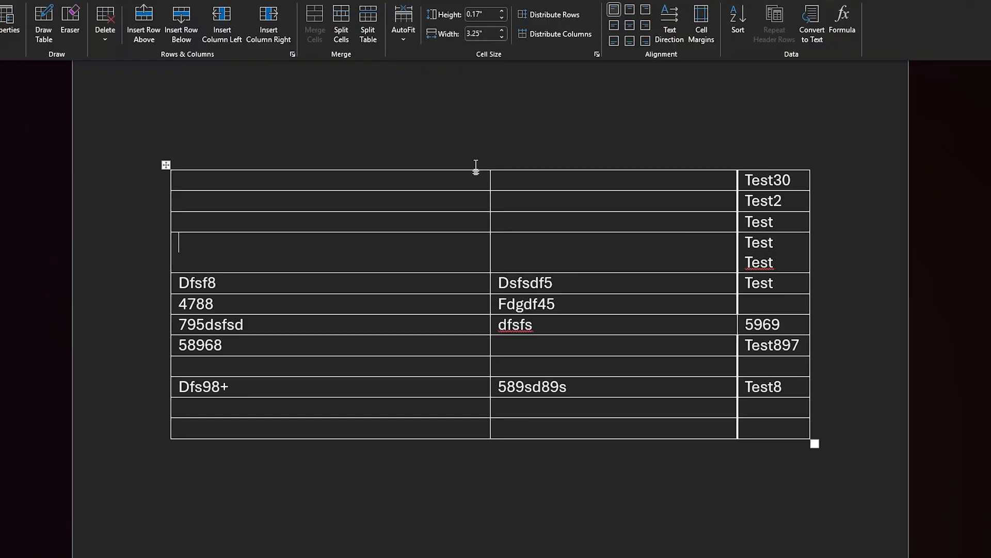
pyautogui.hotkey('ctrl', 'z')
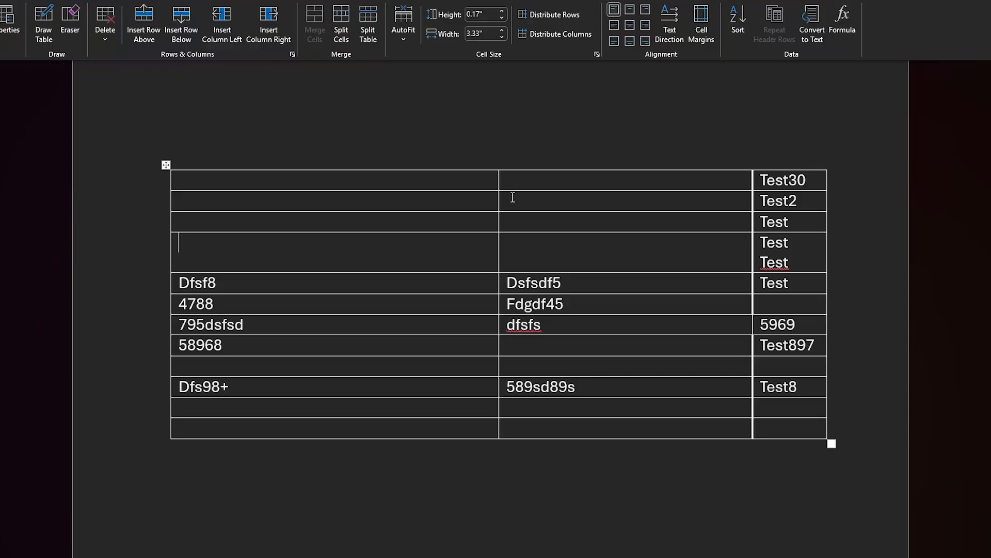
pyautogui.moveTo(825, 147); pyautogui.dragTo(827, 553)
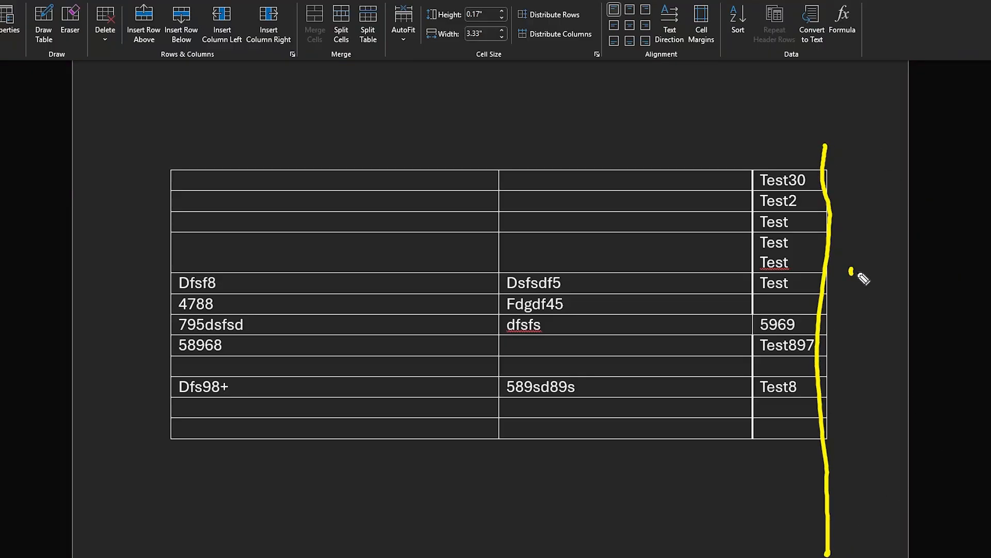
pyautogui.moveTo(852, 270); pyautogui.dragTo(932, 329)
pyautogui.click(931, 256)
pyautogui.moveTo(911, 292); pyautogui.dragTo(854, 341)
pyautogui.moveTo(136, 100)
pyautogui.mouseDown()
pyautogui.moveTo(188, 349)
pyautogui.moveTo(206, 550)
pyautogui.mouseUp()
pyautogui.moveTo(16, 260); pyautogui.dragTo(135, 347)
pyautogui.moveTo(113, 269); pyautogui.dragTo(34, 353)
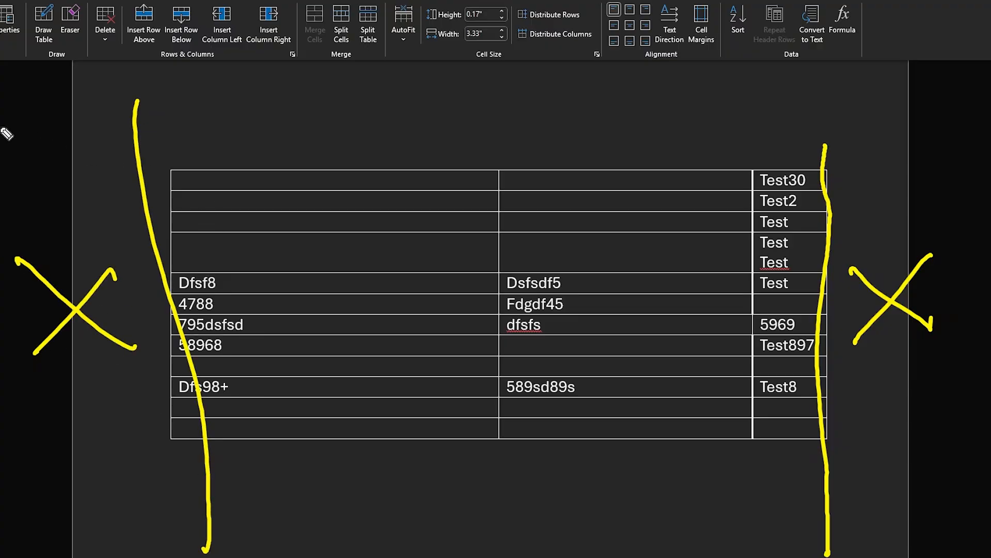
pyautogui.moveTo(2, 131); pyautogui.dragTo(990, 122)
pyautogui.moveTo(455, 91)
pyautogui.mouseDown()
pyautogui.moveTo(516, 79)
pyautogui.moveTo(525, 101)
pyautogui.mouseUp()
pyautogui.moveTo(181, 498); pyautogui.dragTo(990, 505)
pyautogui.moveTo(471, 536)
pyautogui.mouseDown()
pyautogui.moveTo(522, 556)
pyautogui.moveTo(458, 556)
pyautogui.mouseUp()
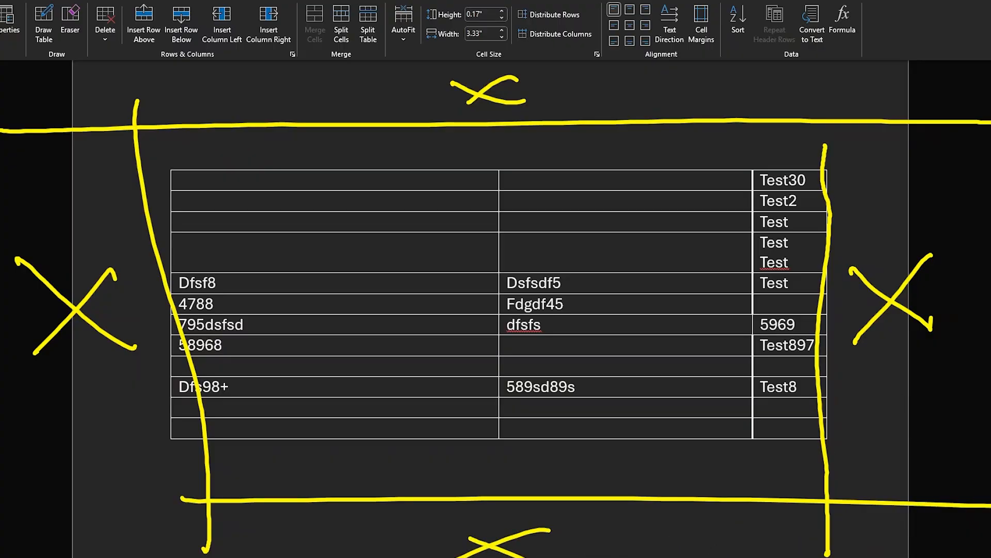
pyautogui.moveTo(870, 276); pyautogui.dragTo(913, 338)
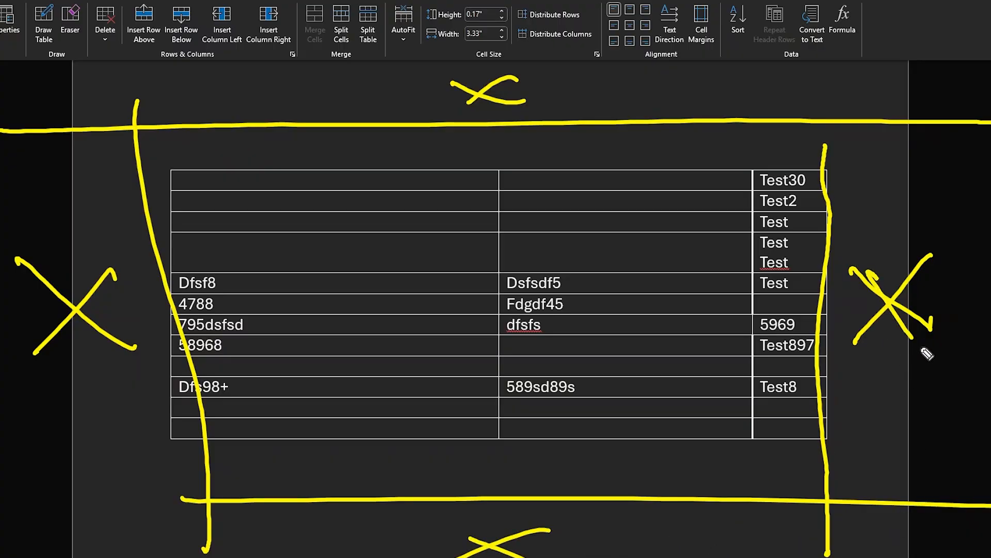
pyautogui.moveTo(954, 251); pyautogui.dragTo(854, 354)
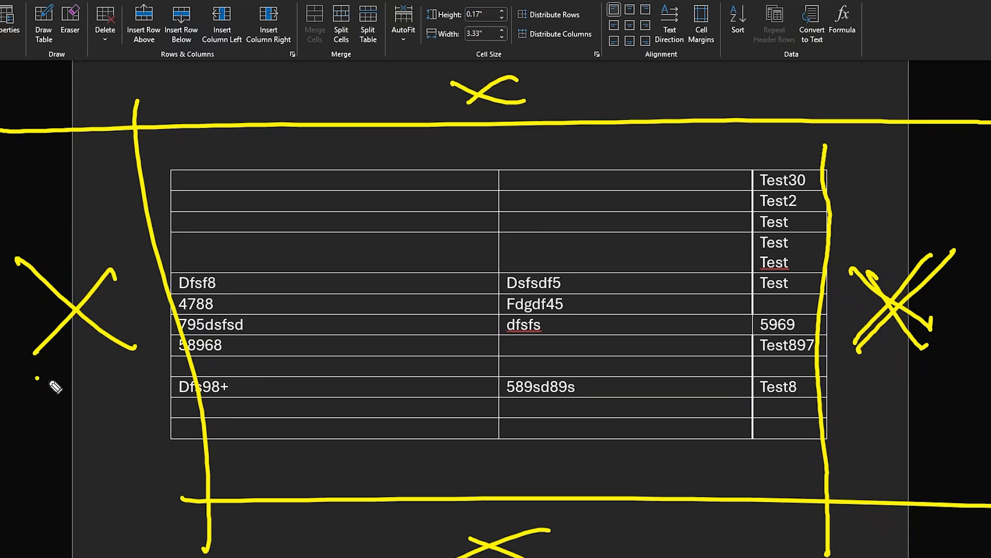
pyautogui.moveTo(37, 380); pyautogui.dragTo(163, 371)
pyautogui.moveTo(379, 76); pyautogui.dragTo(440, 83)
pyautogui.moveTo(596, 543); pyautogui.dragTo(654, 550)
pyautogui.moveTo(699, 61)
pyautogui.mouseDown()
pyautogui.moveTo(717, 42)
pyautogui.moveTo(673, 57)
pyautogui.moveTo(736, 32)
pyautogui.mouseUp()
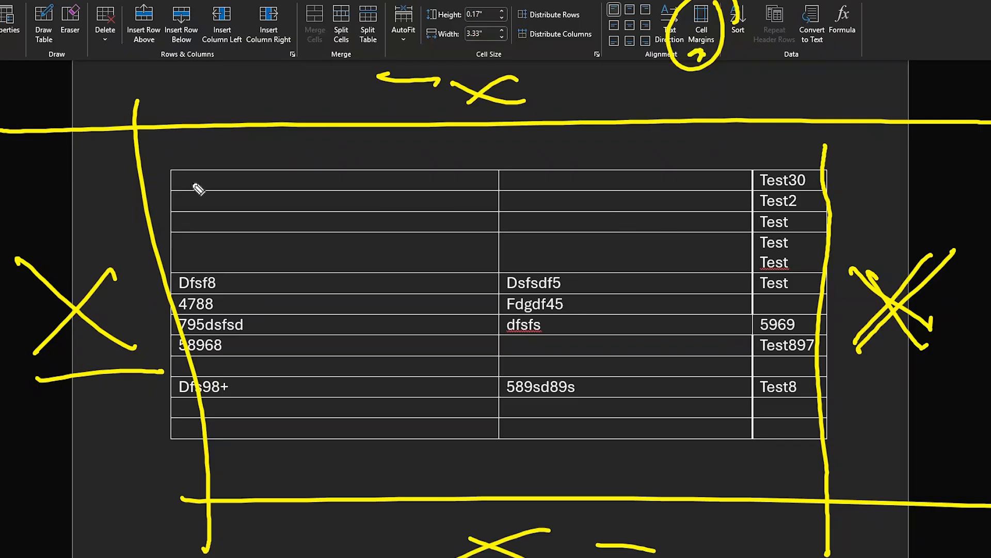
pyautogui.moveTo(70, 175); pyautogui.dragTo(121, 223)
pyautogui.moveTo(114, 178); pyautogui.dragTo(57, 238)
pyautogui.moveTo(846, 180)
pyautogui.mouseDown()
pyautogui.moveTo(897, 221)
pyautogui.moveTo(859, 242)
pyautogui.mouseUp()
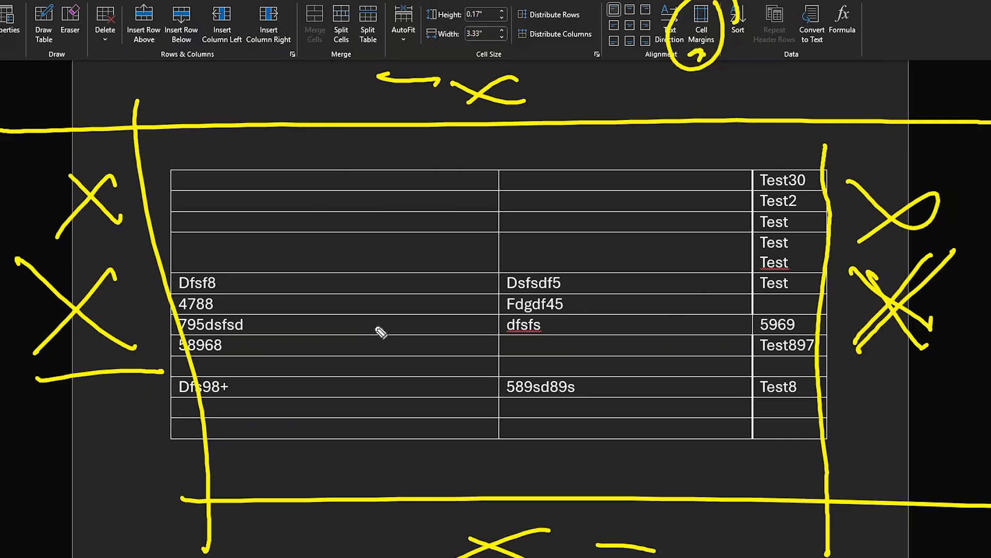
pyautogui.moveTo(739, 442)
pyautogui.mouseDown()
pyautogui.moveTo(288, 181)
pyautogui.moveTo(361, 452)
pyautogui.mouseUp()
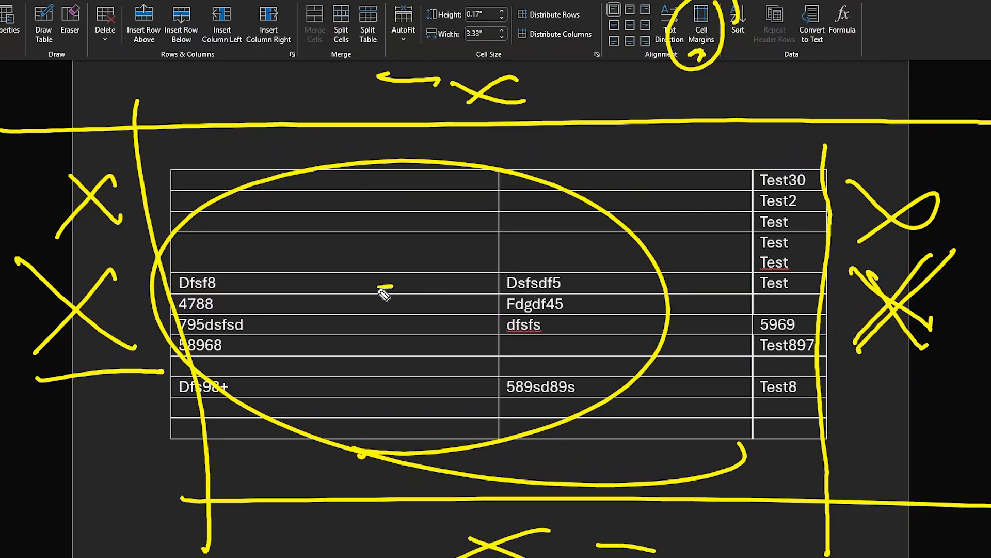
pyautogui.moveTo(377, 287); pyautogui.dragTo(542, 282)
pyautogui.moveTo(462, 236); pyautogui.dragTo(461, 336)
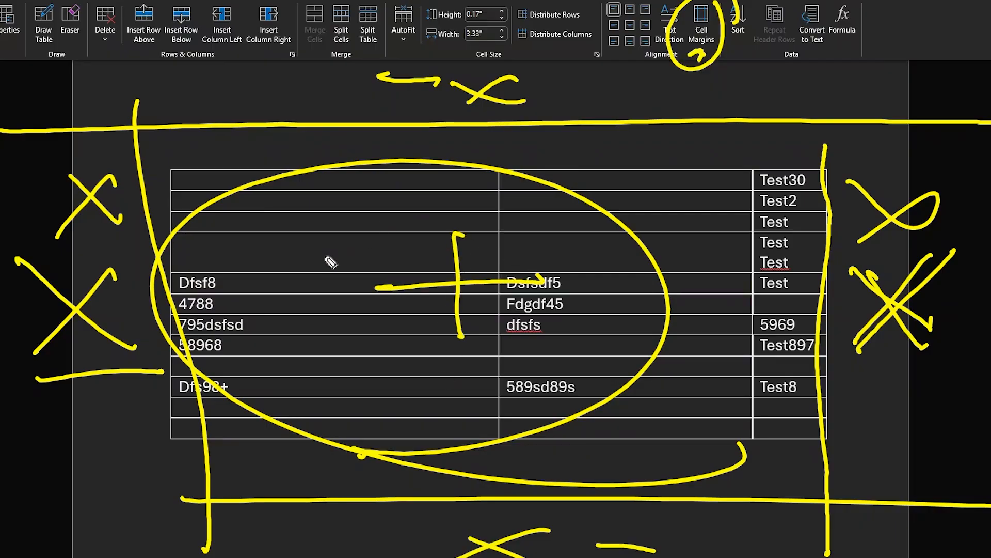
pyautogui.moveTo(278, 243); pyautogui.dragTo(334, 255)
pyautogui.moveTo(319, 213); pyautogui.dragTo(326, 223)
pyautogui.moveTo(338, 226)
pyautogui.mouseDown()
pyautogui.moveTo(354, 218)
pyautogui.moveTo(355, 254)
pyautogui.mouseUp()
pyautogui.moveTo(388, 196); pyautogui.dragTo(395, 278)
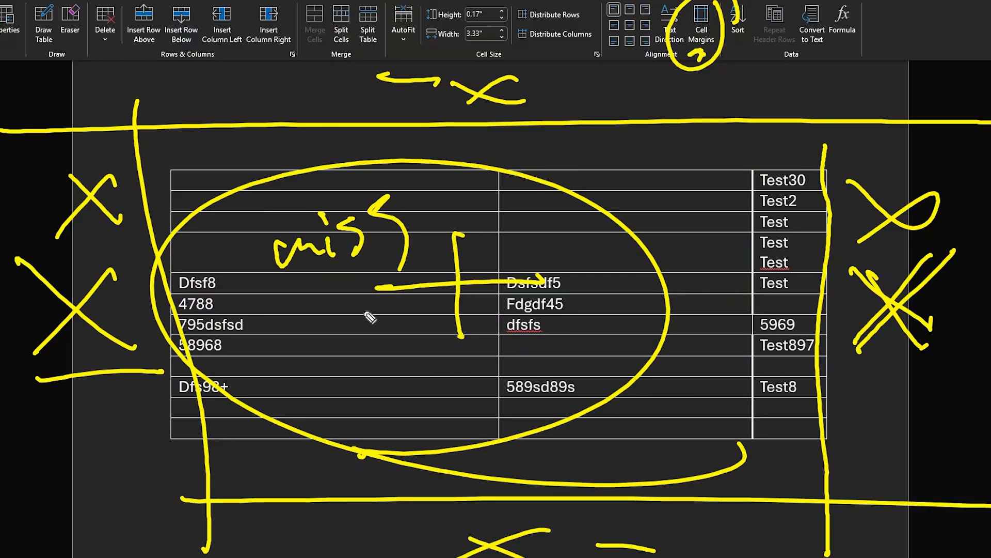
pyautogui.moveTo(286, 361)
pyautogui.mouseDown()
pyautogui.moveTo(294, 328)
pyautogui.moveTo(319, 319)
pyautogui.mouseUp()
pyautogui.moveTo(330, 312); pyautogui.dragTo(381, 334)
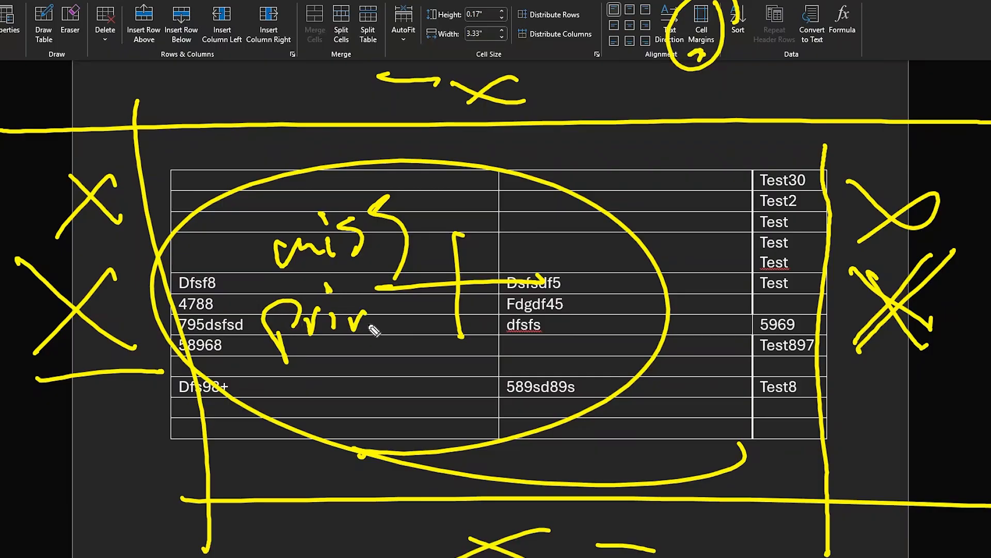
pyautogui.moveTo(380, 289); pyautogui.dragTo(377, 336)
pyautogui.moveTo(373, 306); pyautogui.dragTo(403, 299)
pyautogui.moveTo(268, 382)
pyautogui.mouseDown()
pyautogui.moveTo(381, 337)
pyautogui.moveTo(532, 339)
pyautogui.mouseUp()
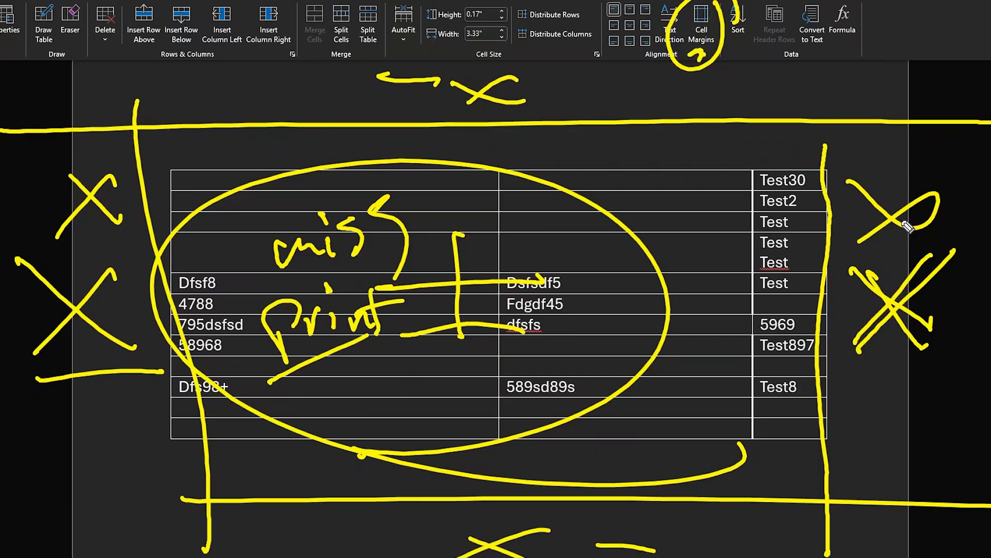
pyautogui.moveTo(699, 159)
pyautogui.mouseDown()
pyautogui.moveTo(701, 170)
pyautogui.moveTo(491, 411)
pyautogui.moveTo(742, 228)
pyautogui.mouseUp()
pyautogui.moveTo(586, 175); pyautogui.dragTo(684, 150)
pyautogui.moveTo(723, 164)
pyautogui.mouseDown()
pyautogui.moveTo(743, 144)
pyautogui.moveTo(650, 222)
pyautogui.mouseUp()
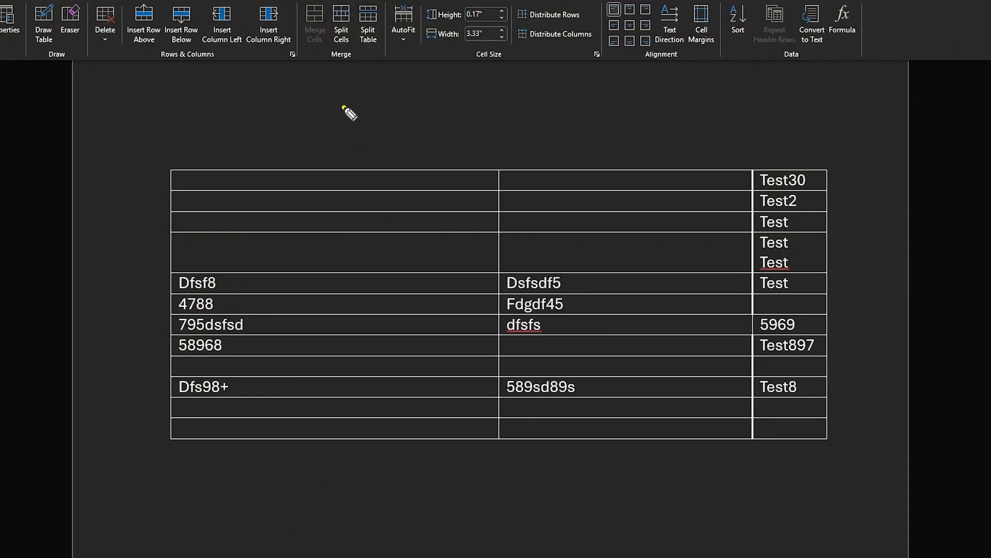
pyautogui.moveTo(344, 108)
pyautogui.mouseDown()
pyautogui.moveTo(658, 101)
pyautogui.moveTo(833, 117)
pyautogui.mouseUp()
pyautogui.moveTo(392, 129); pyautogui.dragTo(850, 145)
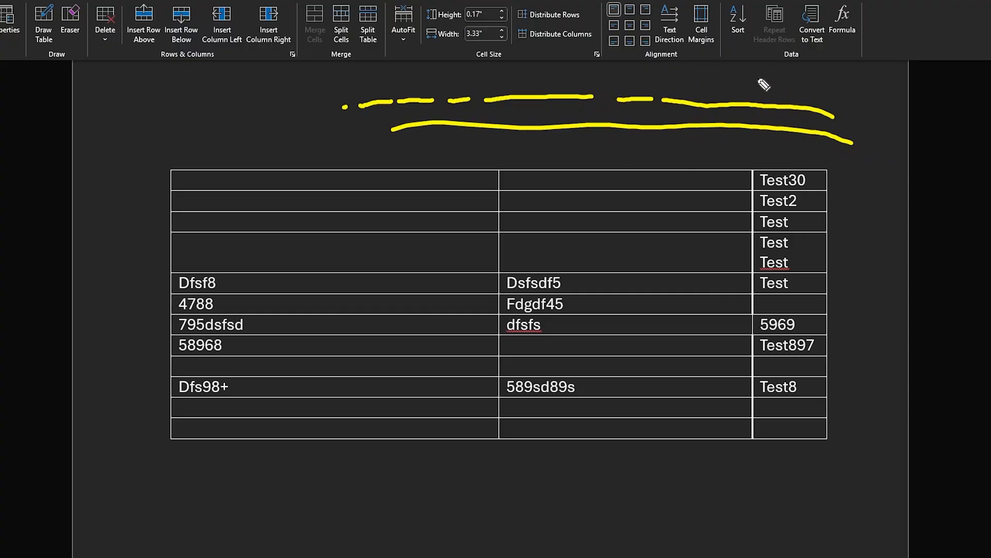
pyautogui.moveTo(773, 59); pyautogui.dragTo(738, 539)
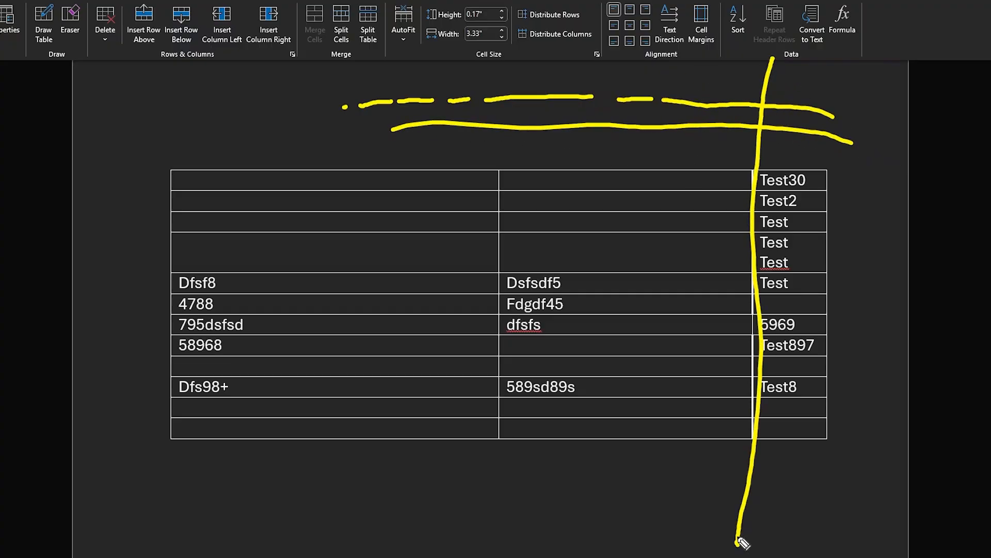
pyautogui.moveTo(883, 79)
pyautogui.mouseDown()
pyautogui.moveTo(843, 102)
pyautogui.moveTo(858, 101)
pyautogui.mouseUp()
pyautogui.moveTo(769, 148); pyautogui.dragTo(870, 157)
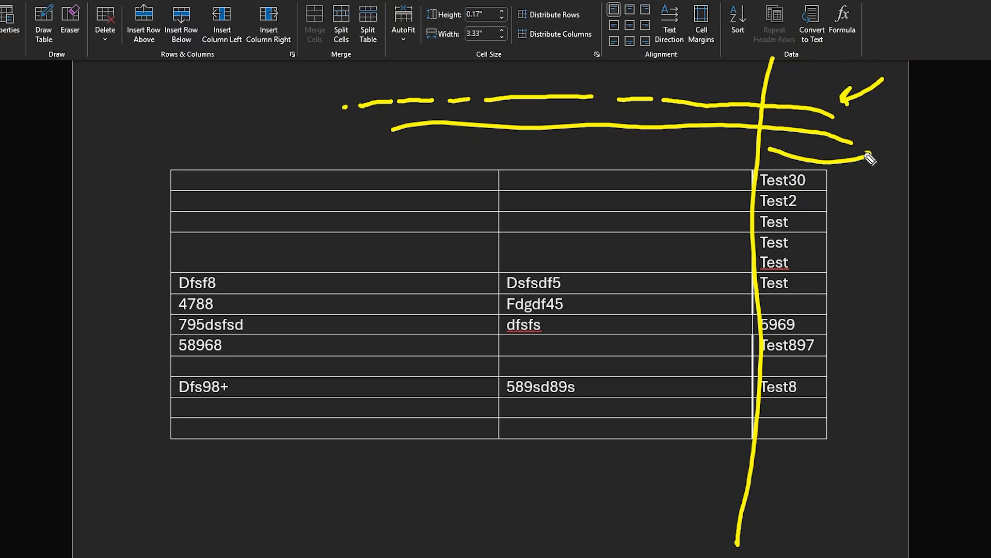
pyautogui.moveTo(856, 236)
pyautogui.mouseDown()
pyautogui.moveTo(846, 194)
pyautogui.moveTo(880, 197)
pyautogui.mouseUp()
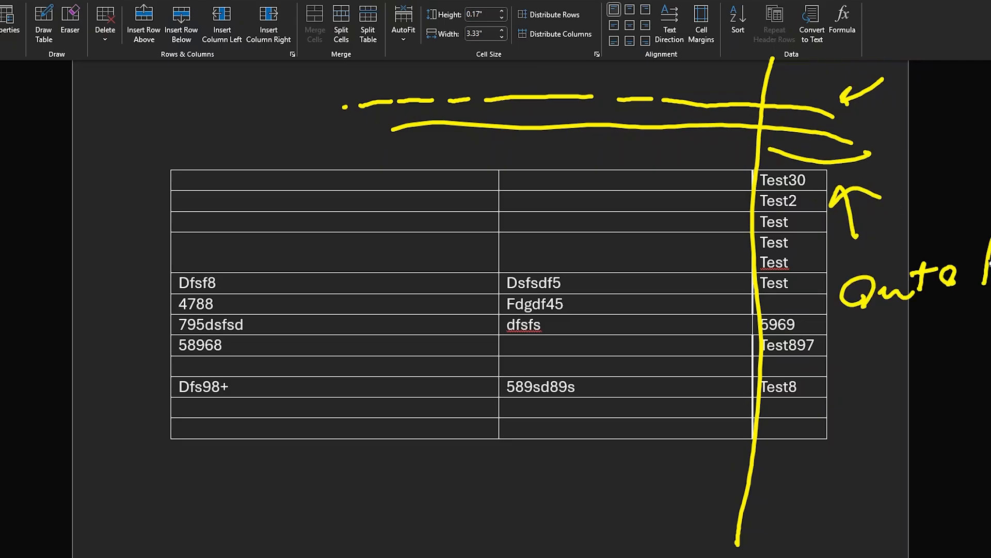
pyautogui.moveTo(861, 356)
pyautogui.mouseDown()
pyautogui.moveTo(896, 341)
pyautogui.moveTo(938, 348)
pyautogui.moveTo(981, 326)
pyautogui.mouseUp()
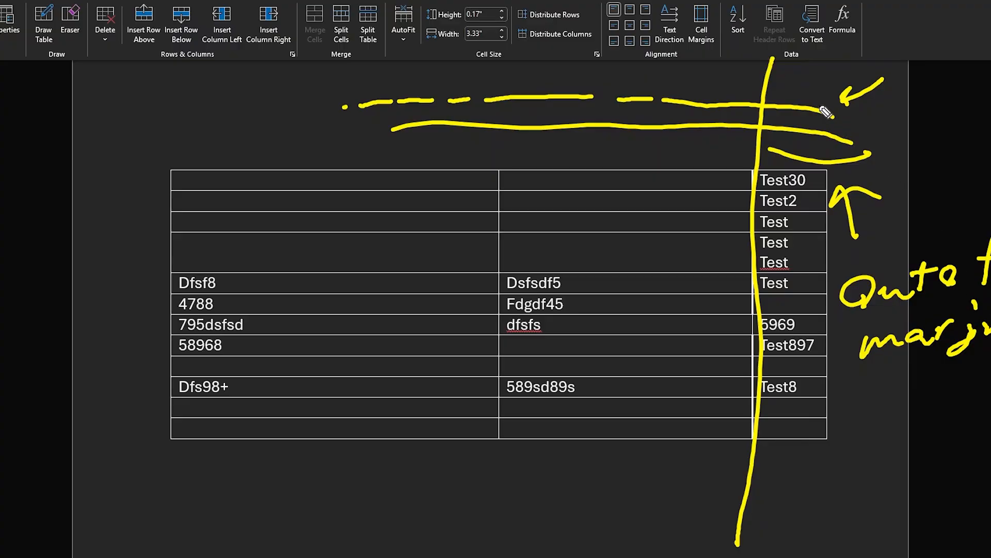
pyautogui.moveTo(836, 93)
pyautogui.mouseDown()
pyautogui.moveTo(810, 169)
pyautogui.moveTo(834, 172)
pyautogui.mouseUp()
pyautogui.moveTo(876, 115)
pyautogui.mouseDown()
pyautogui.moveTo(918, 113)
pyautogui.moveTo(930, 140)
pyautogui.mouseUp()
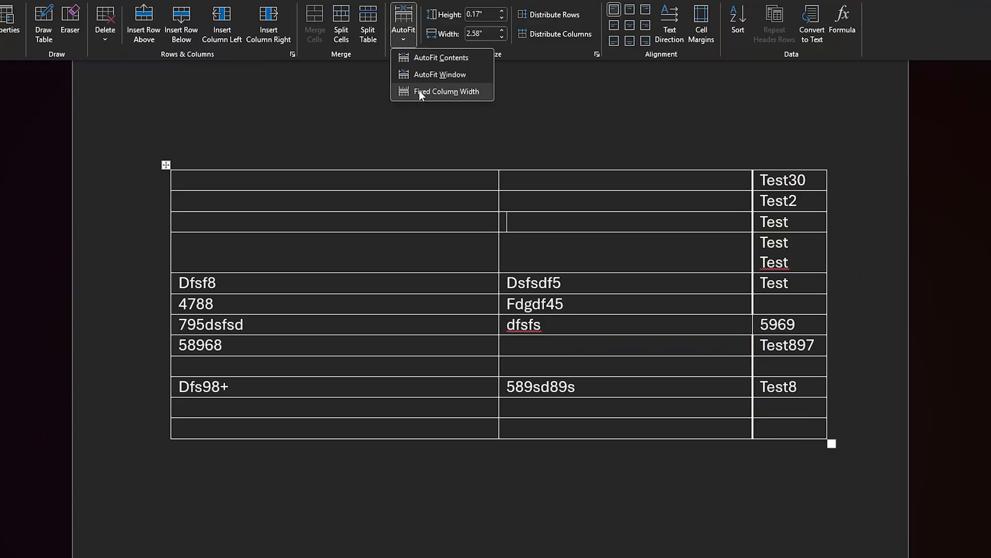
# Step: Apply the Fixed Column Width AutoFit option to the table
pyautogui.click(419, 90)
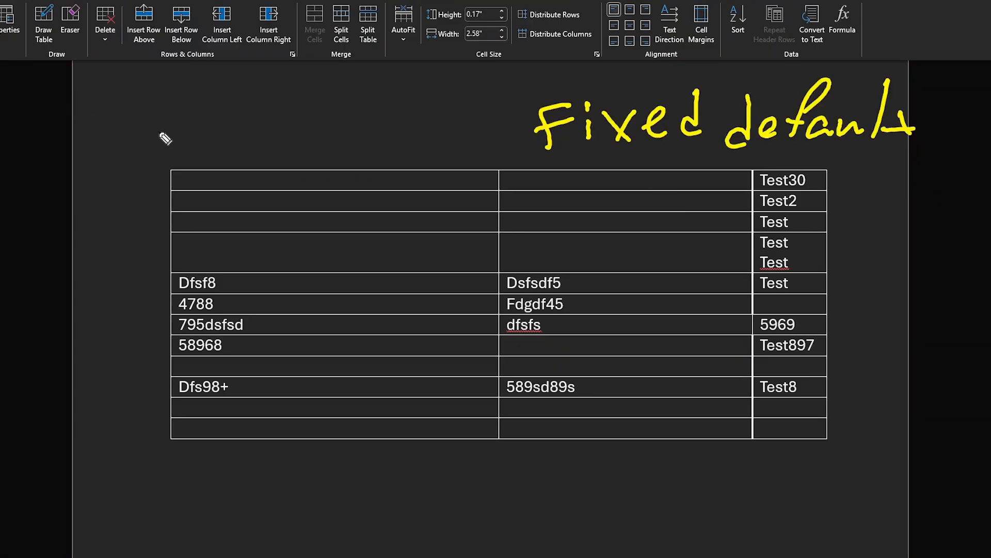
pyautogui.moveTo(504, 124)
pyautogui.mouseDown()
pyautogui.moveTo(62, 154)
pyautogui.moveTo(29, 121)
pyautogui.moveTo(7, 67)
pyautogui.moveTo(27, 52)
pyautogui.mouseUp()
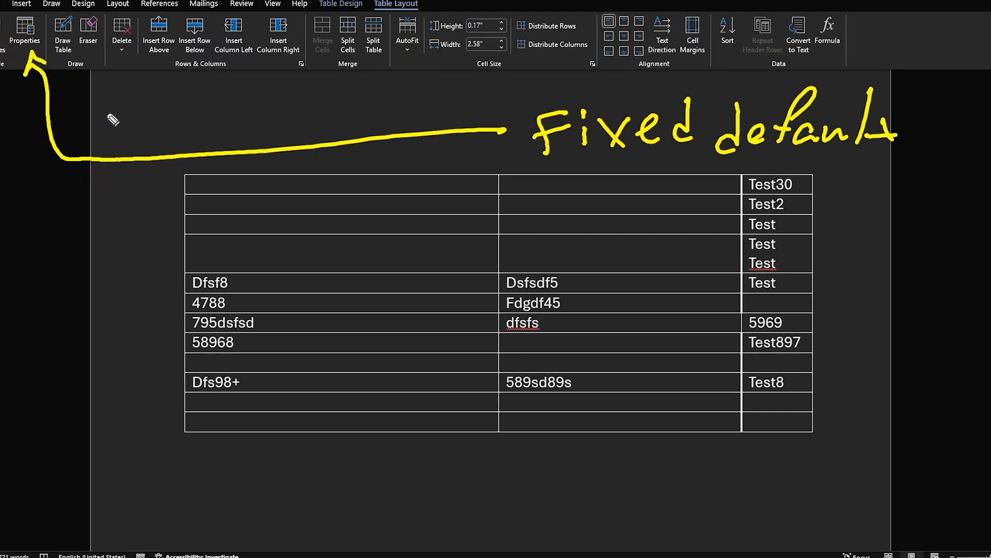
pyautogui.moveTo(113, 120)
pyautogui.mouseDown()
pyautogui.moveTo(115, 128)
pyautogui.moveTo(137, 111)
pyautogui.moveTo(213, 133)
pyautogui.moveTo(270, 124)
pyautogui.moveTo(294, 95)
pyautogui.moveTo(321, 127)
pyautogui.moveTo(338, 131)
pyautogui.mouseUp()
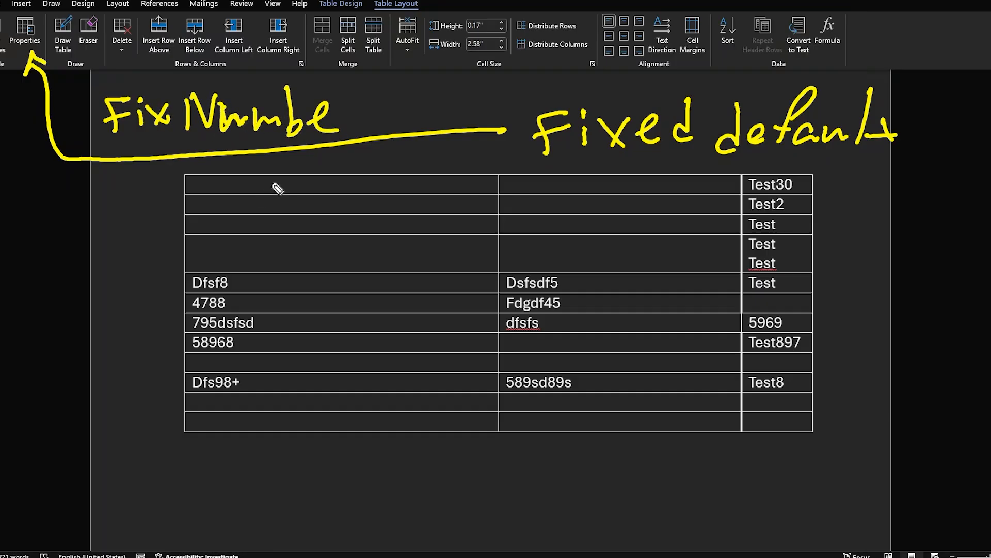
pyautogui.press('e')
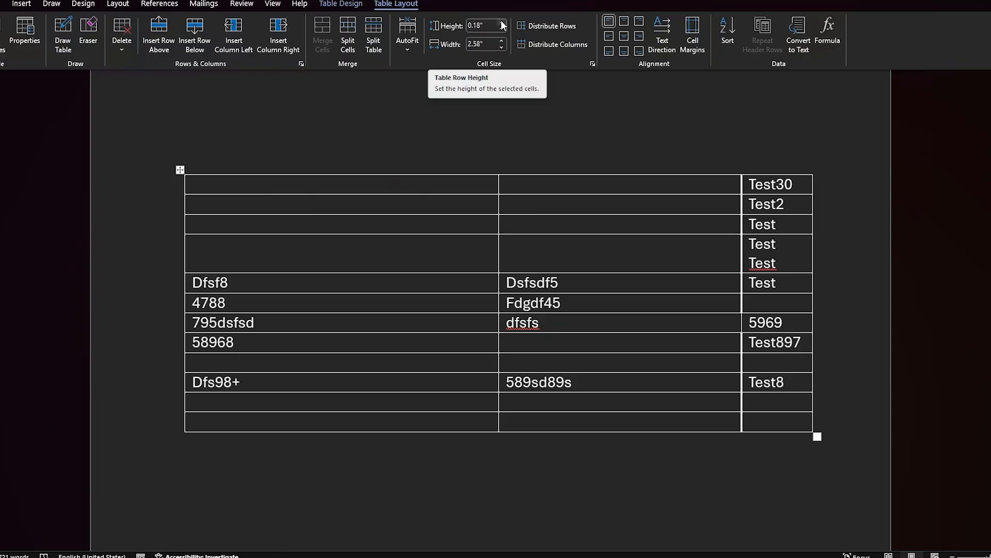
# Step: Set the second row's height to 1" and the middle column's width to 3"
pyautogui.moveTo(501, 23); pyautogui.dragTo(500, 23)
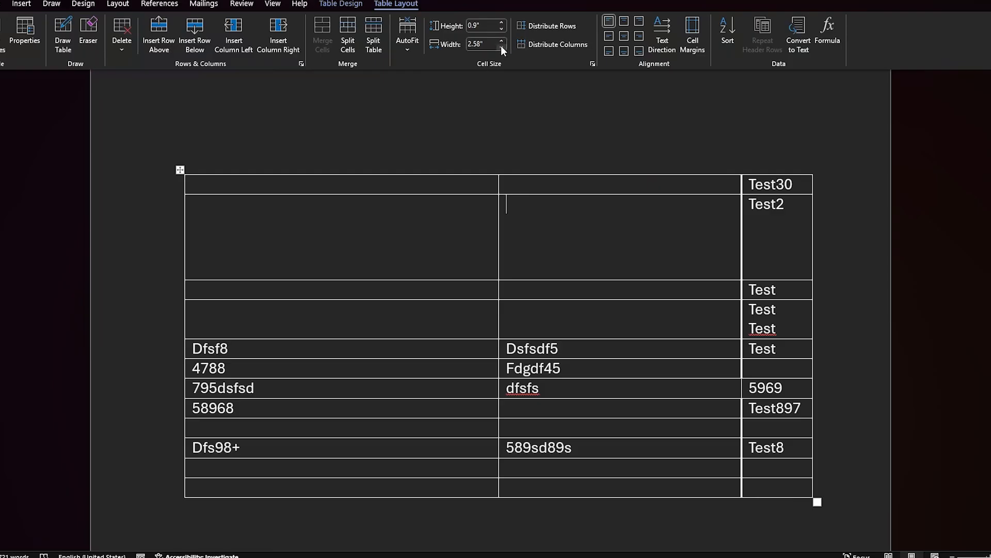
pyautogui.moveTo(500, 41); pyautogui.dragTo(501, 41)
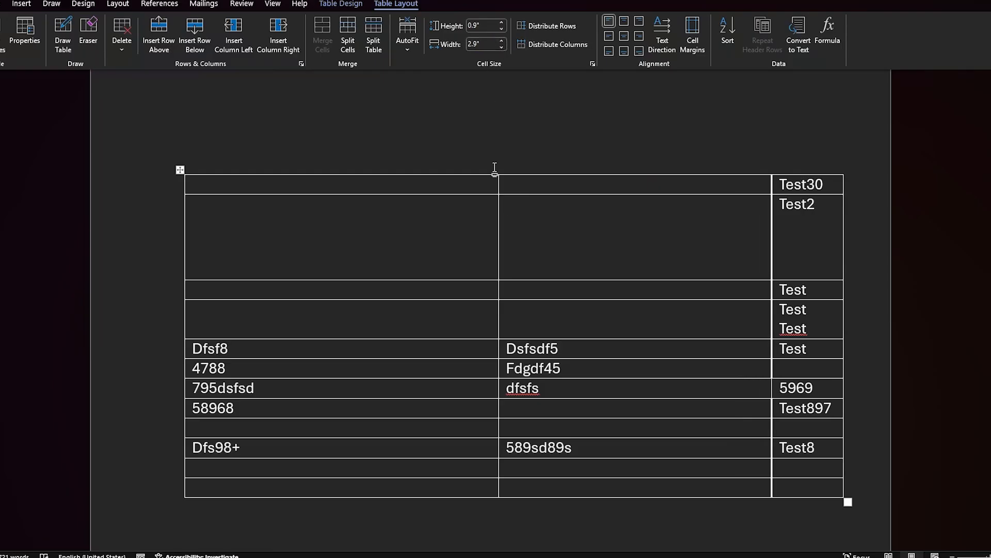
pyautogui.click(502, 23)
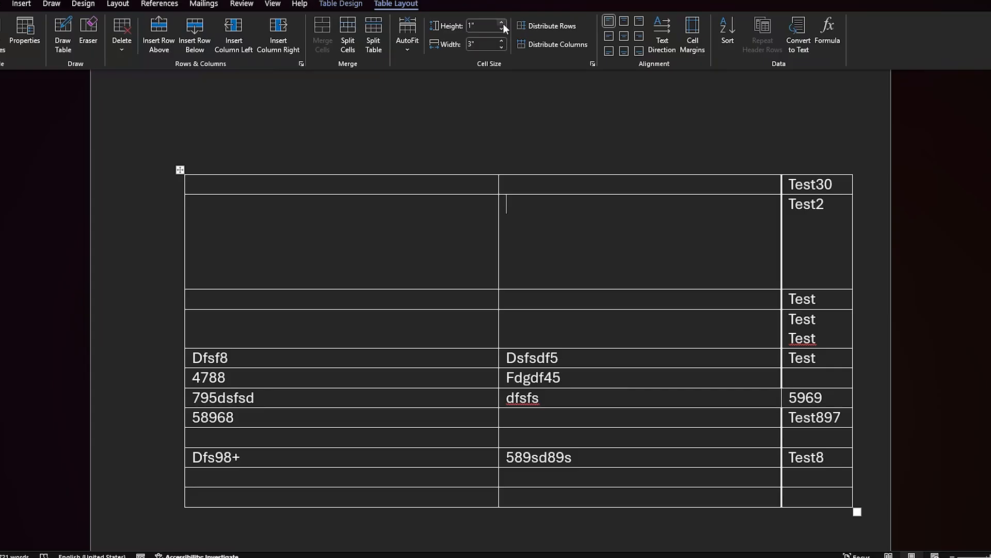
pyautogui.click(502, 23)
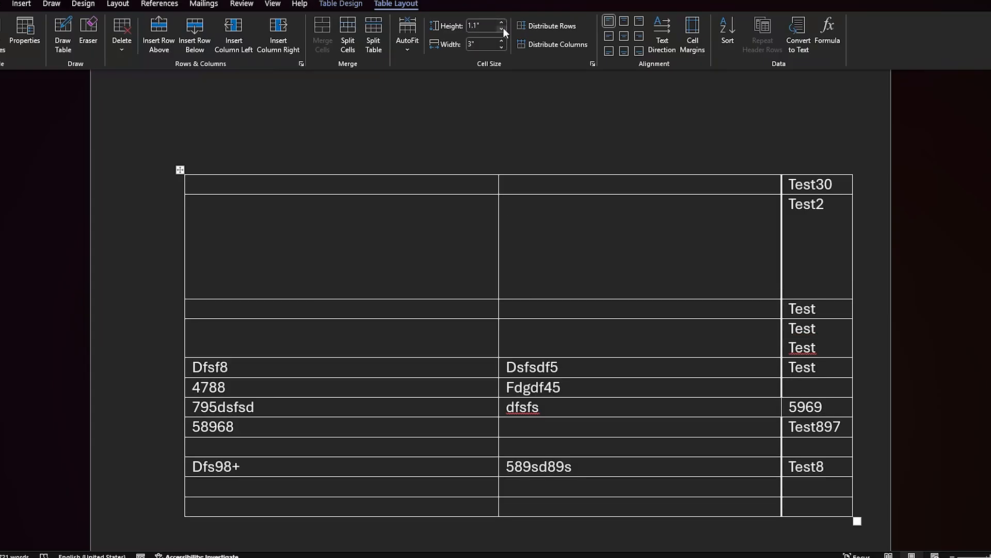
pyautogui.click(503, 30)
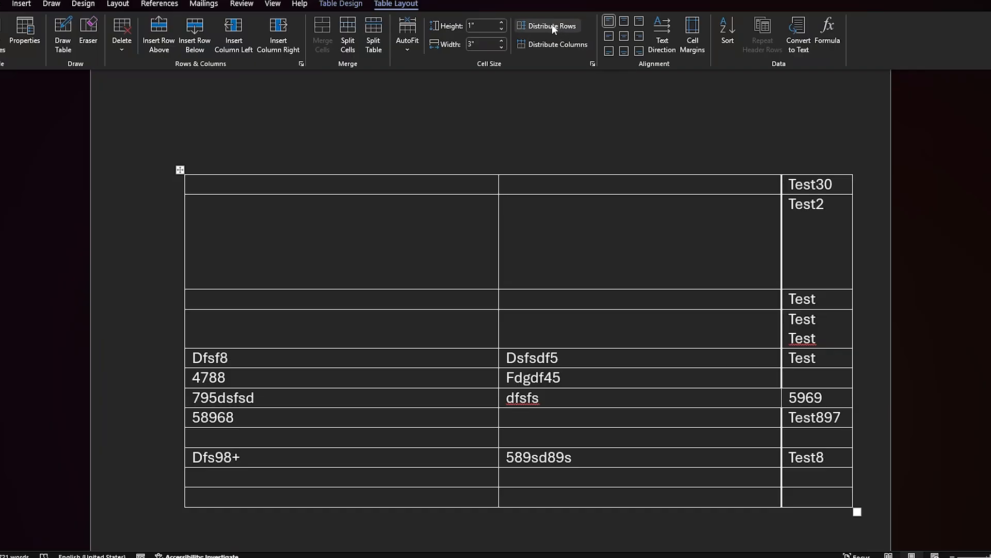
# Step: Distribute the table's rows evenly and undo it, and distribute the table's columns evenly
pyautogui.click(549, 24)
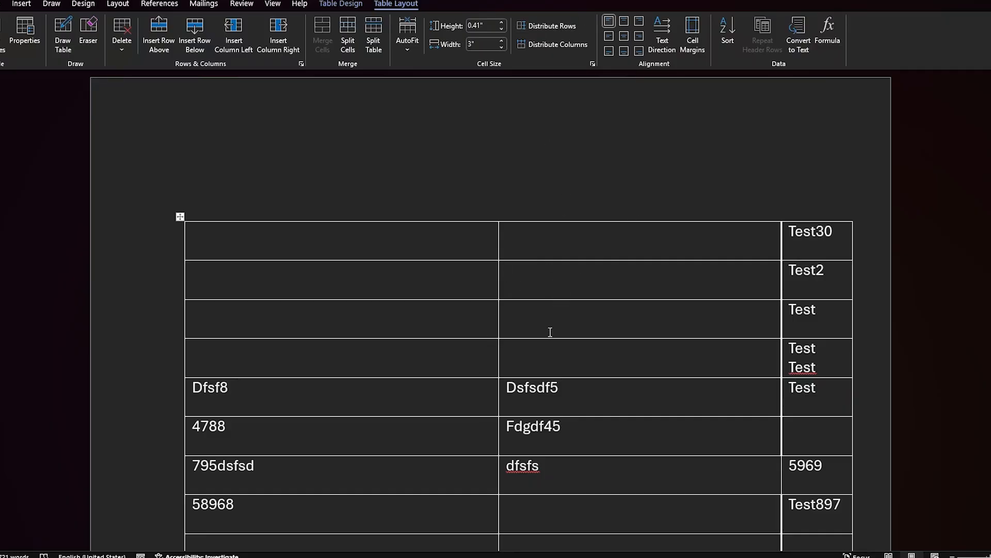
pyautogui.scroll(-6, 550, 332)
pyautogui.scroll(2, 569, 337)
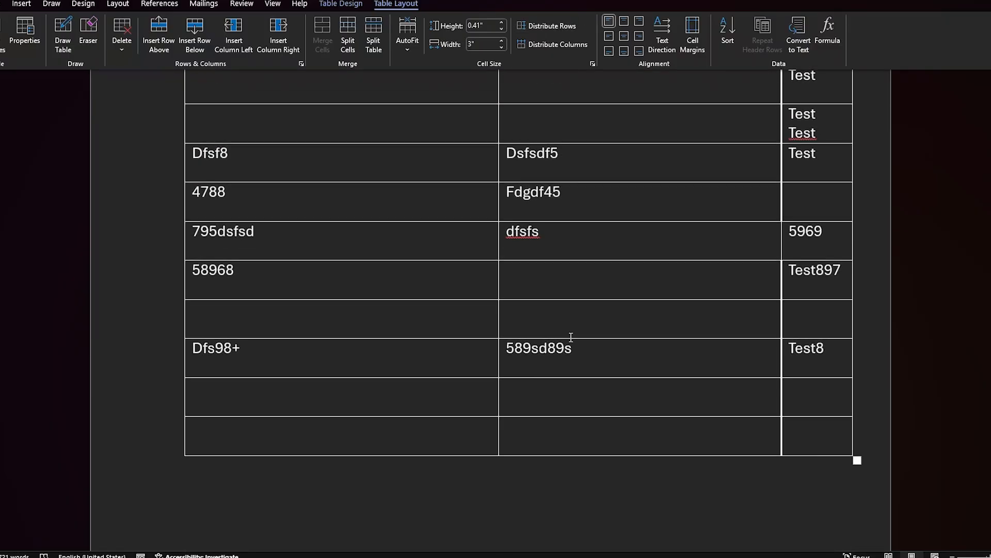
pyautogui.scroll(5, 571, 337)
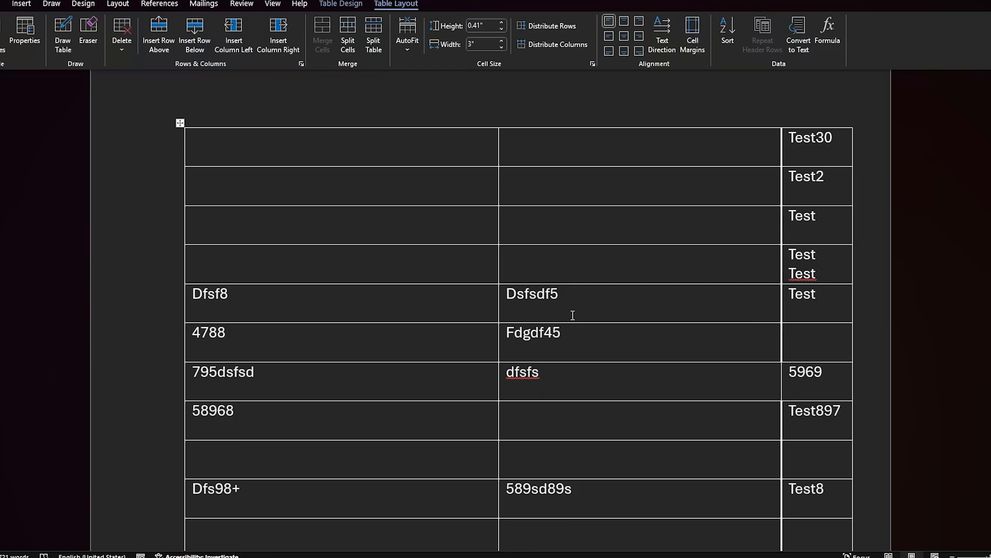
pyautogui.hotkey('ctrl', 'z')
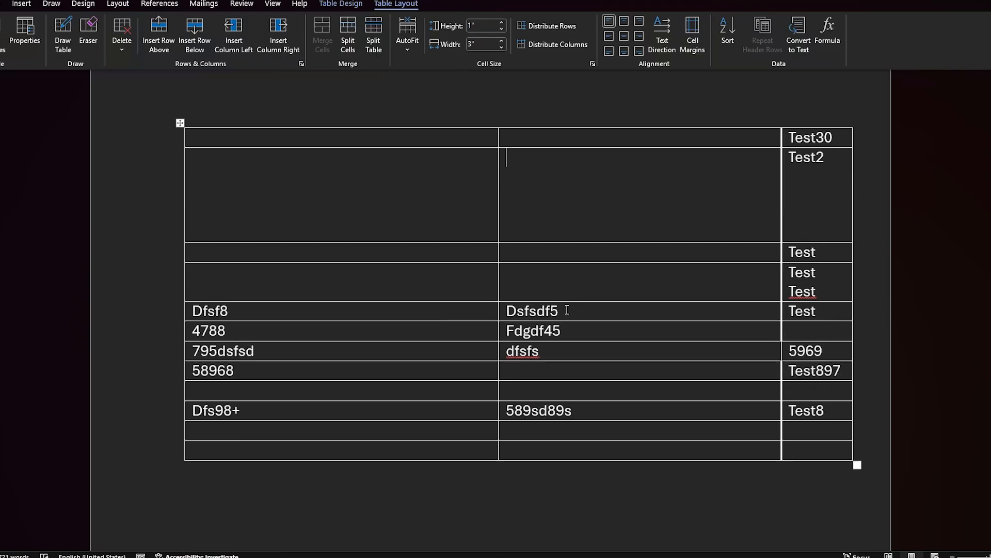
pyautogui.click(550, 44)
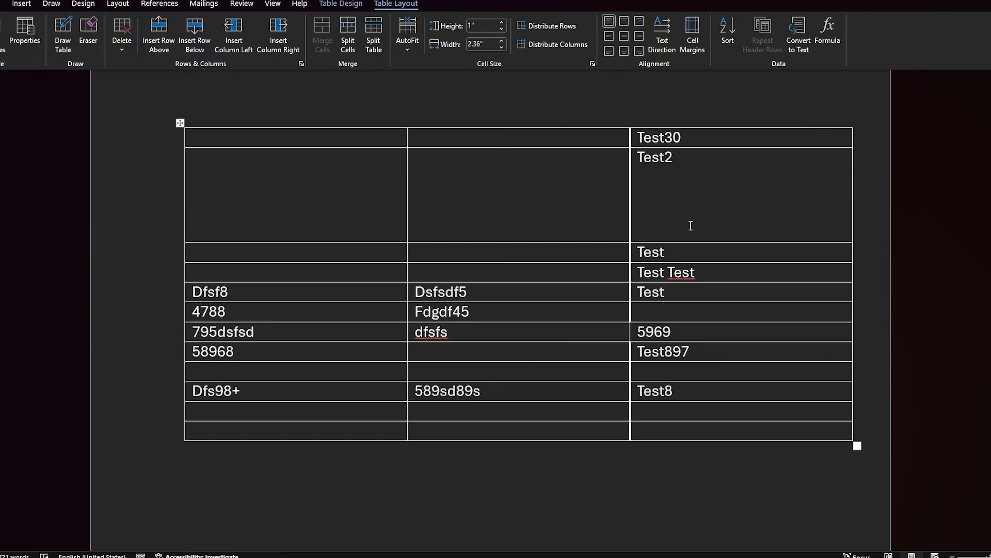
# Step: Enter 123 in the second row's middle cell
pyautogui.click(561, 236)
pyautogui.write('123')
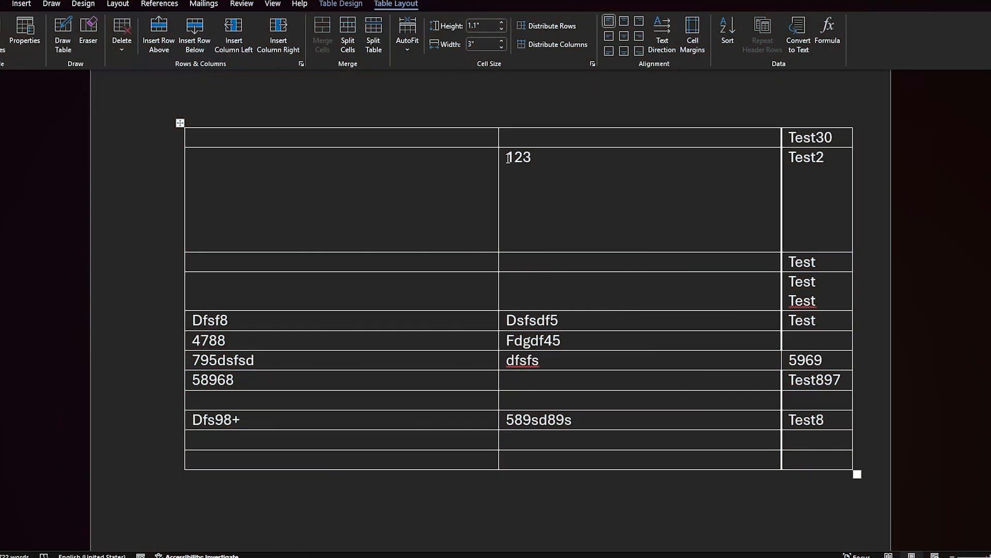
# Step: Cycle the text direction of 123 in the second row through its vertical orientations and back to horizontal
pyautogui.moveTo(508, 158); pyautogui.dragTo(532, 158)
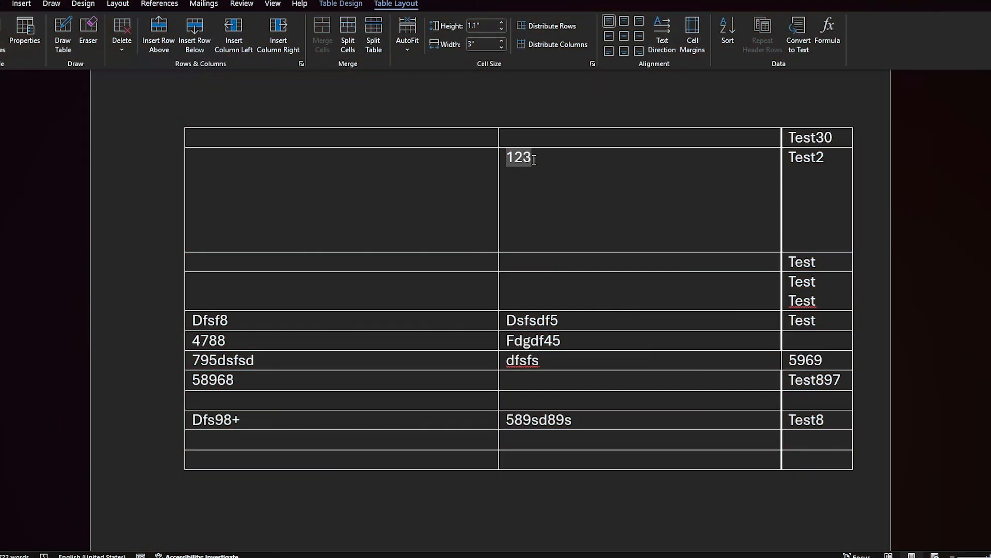
pyautogui.click(666, 31)
pyautogui.click(666, 31)
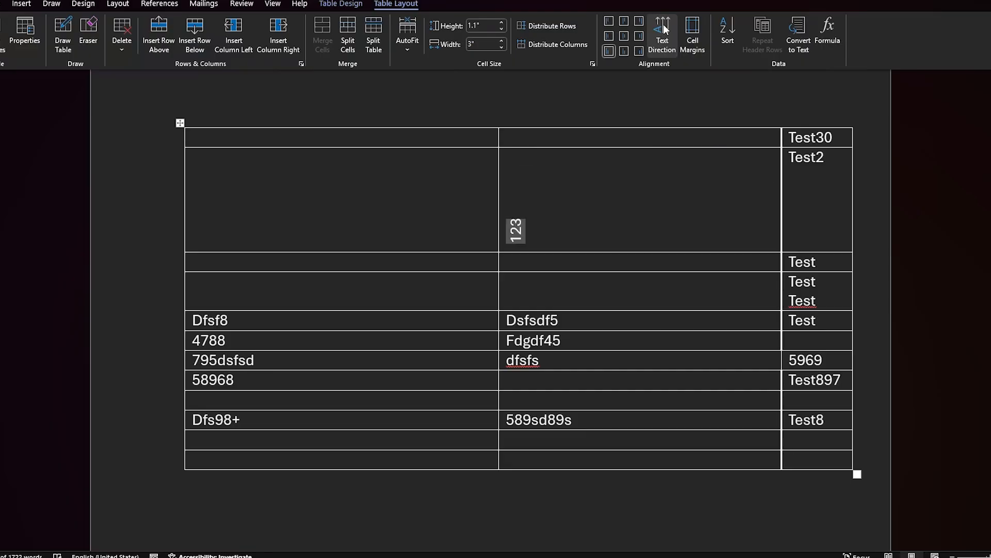
pyautogui.click(666, 30)
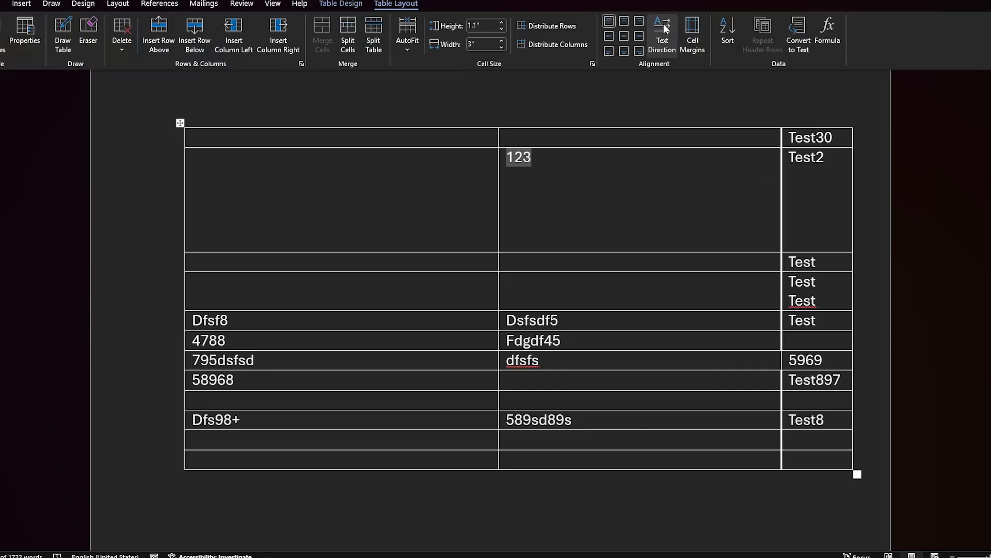
pyautogui.click(537, 192)
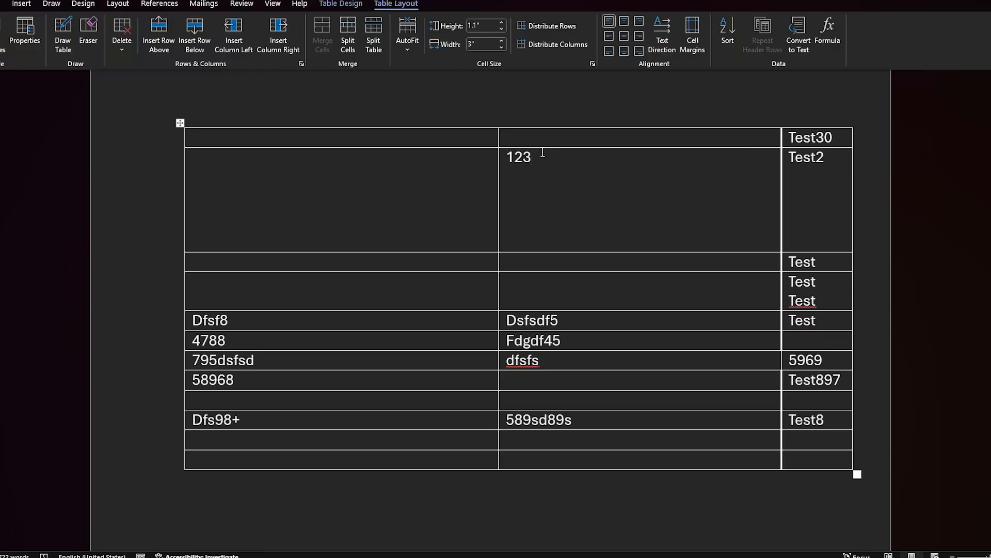
# Step: Try the top center, top right and top left alignments on the 123 text and set it to Align Center
pyautogui.moveTo(543, 153); pyautogui.dragTo(504, 156)
pyautogui.click(625, 247)
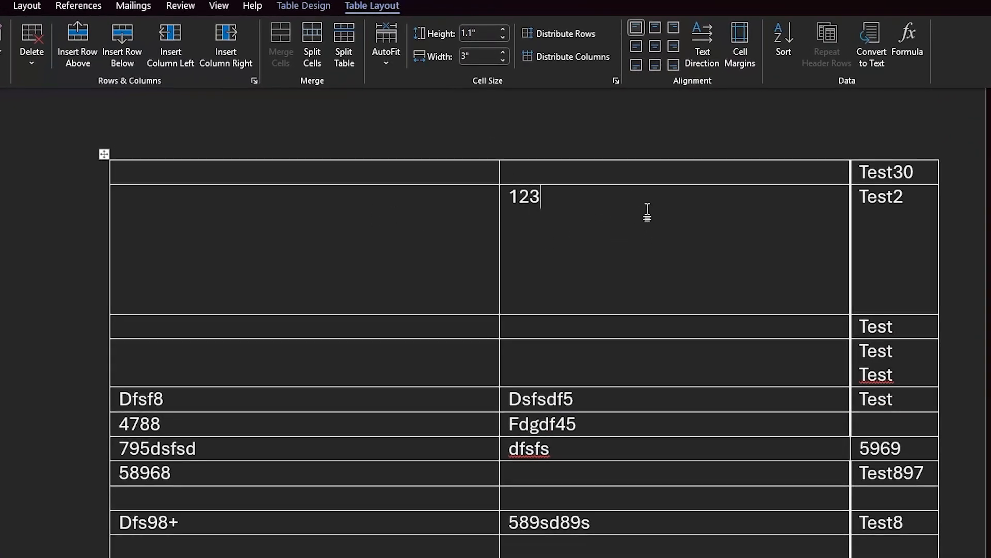
pyautogui.click(655, 26)
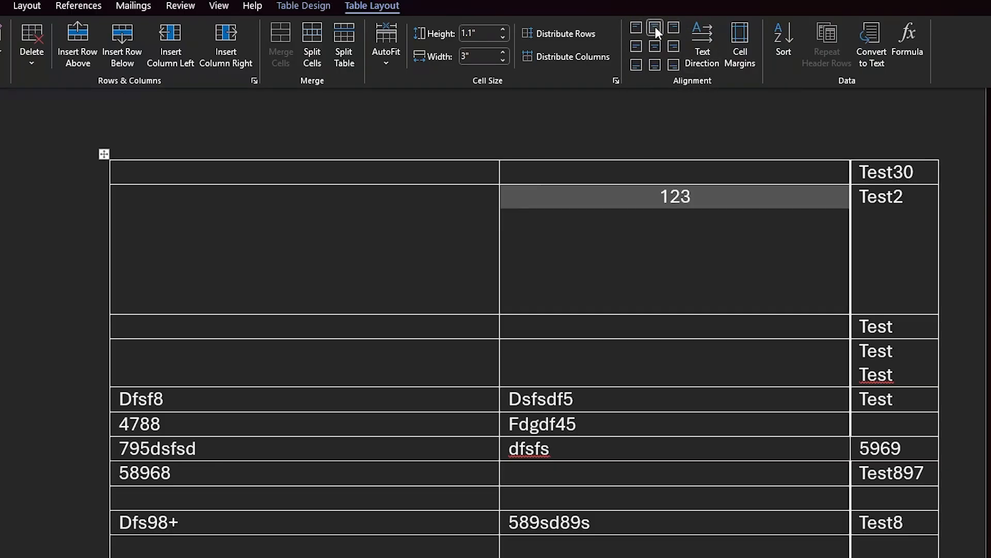
pyautogui.click(674, 27)
pyautogui.click(637, 29)
pyautogui.click(657, 45)
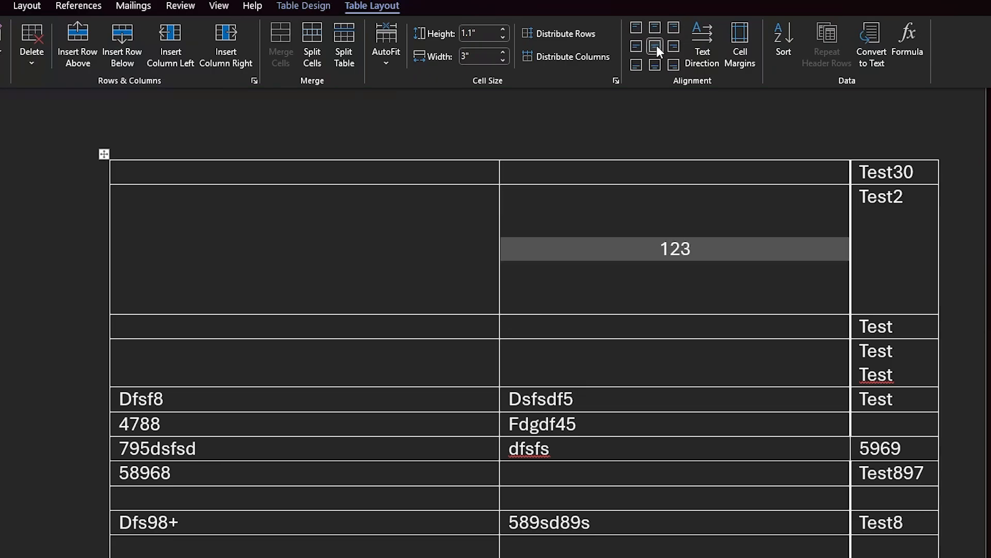
# Step: Try bottom center alignment on the 123 text, restore it to Align Center, and apply Align Center to the Test2 cell
pyautogui.click(656, 64)
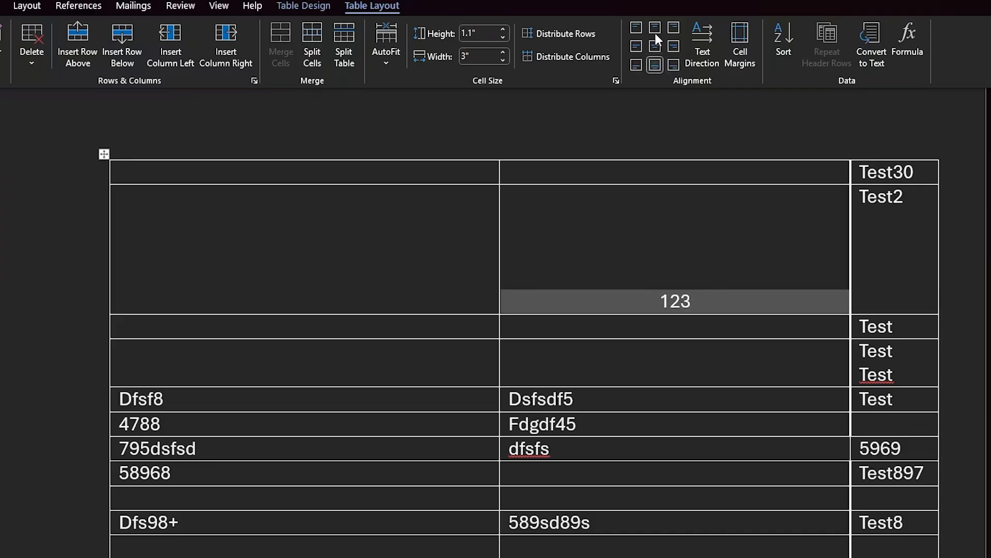
pyautogui.click(655, 45)
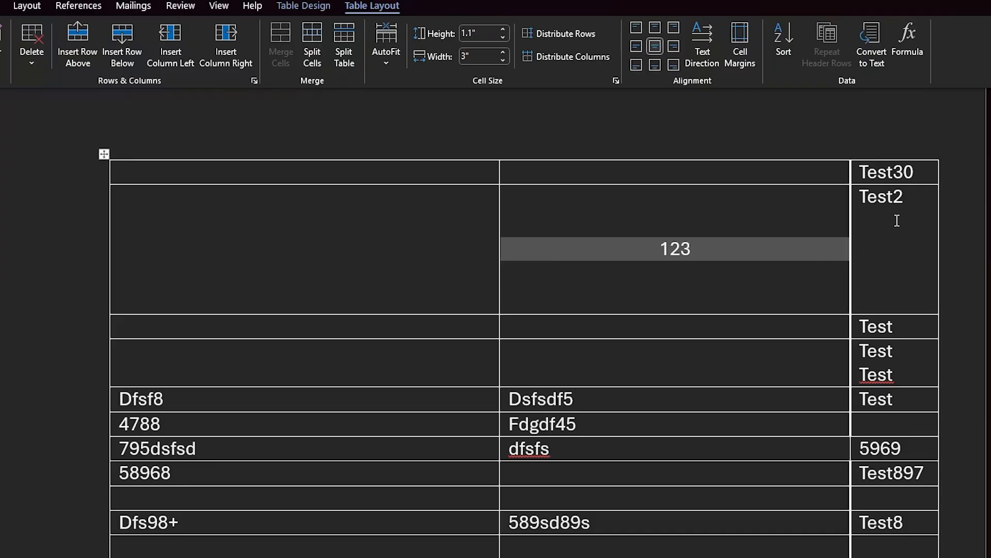
pyautogui.click(897, 221)
pyautogui.click(654, 46)
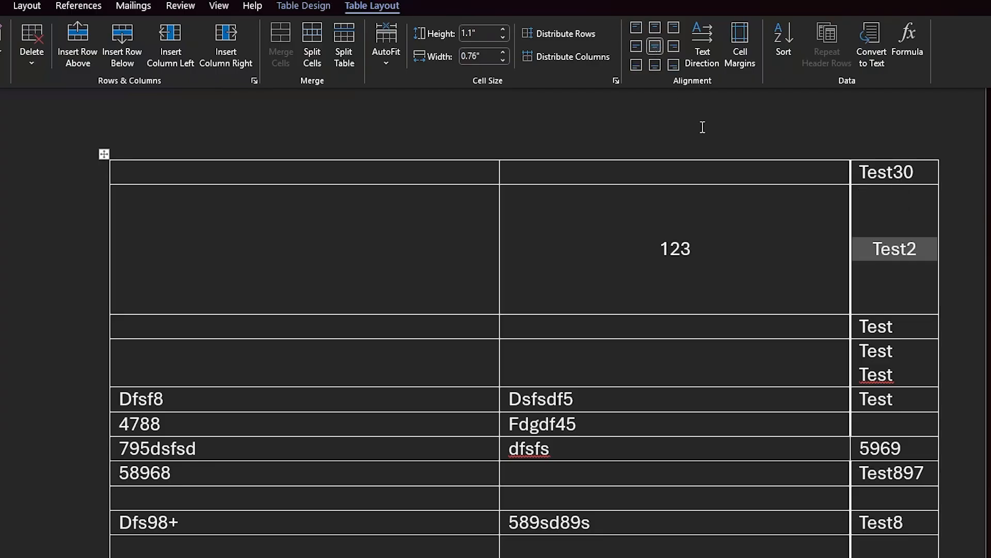
# Step: Examine the default cell margins and spacing options for the table, starting from the 123 cell, and close them without changes
pyautogui.click(774, 233)
pyautogui.click(742, 31)
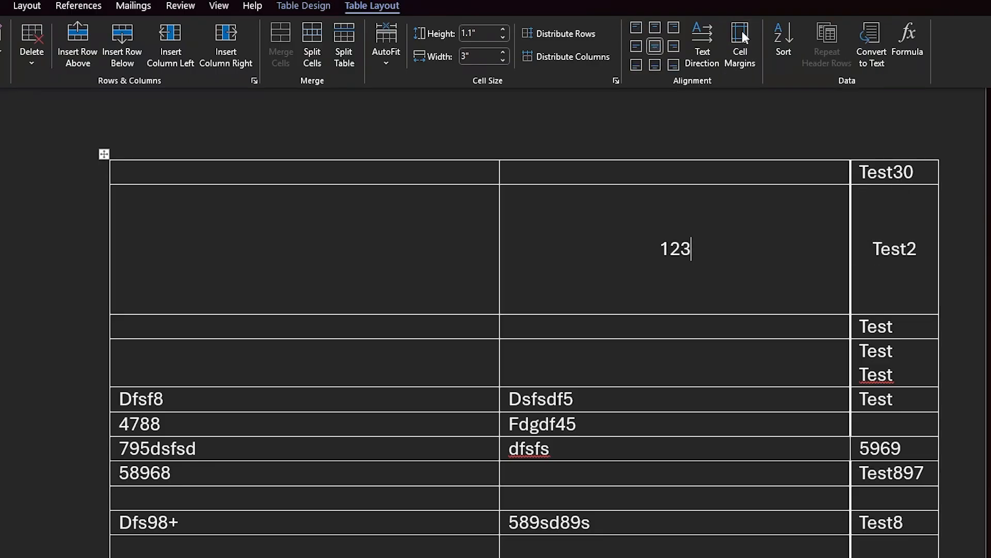
pyautogui.moveTo(481, 238); pyautogui.dragTo(532, 225)
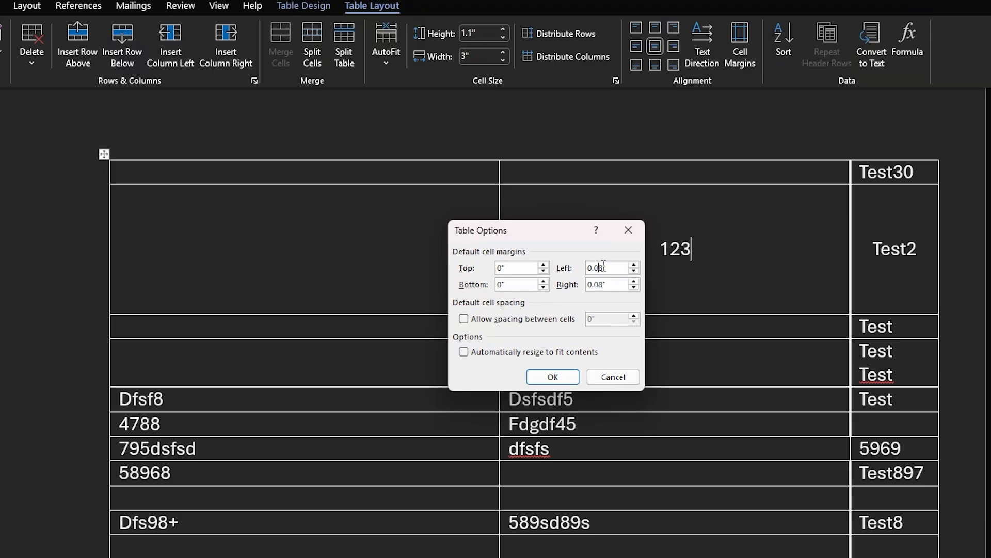
pyautogui.click(628, 230)
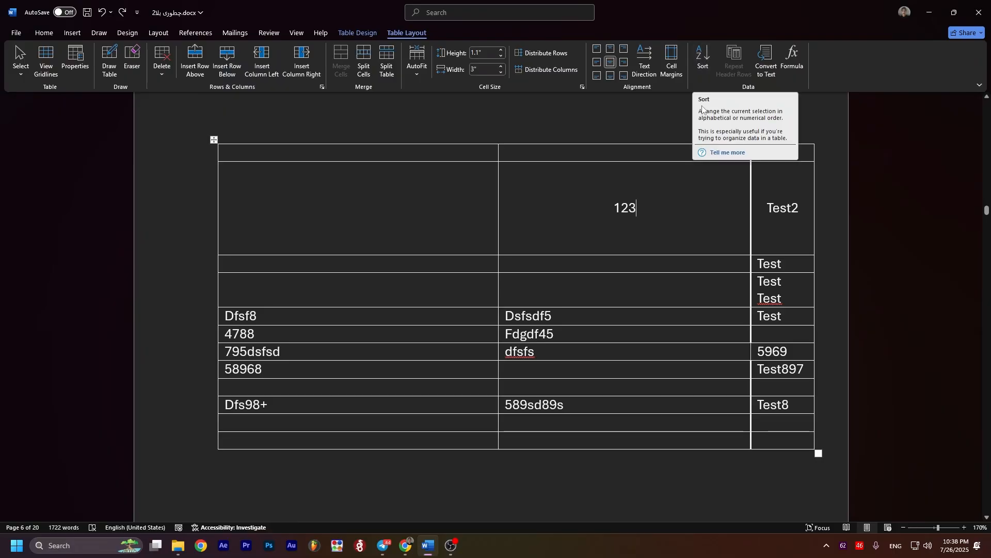
# Step: Open the table's Sort settings from the Test30 cell and place them clear of the table's edge
pyautogui.click(799, 154)
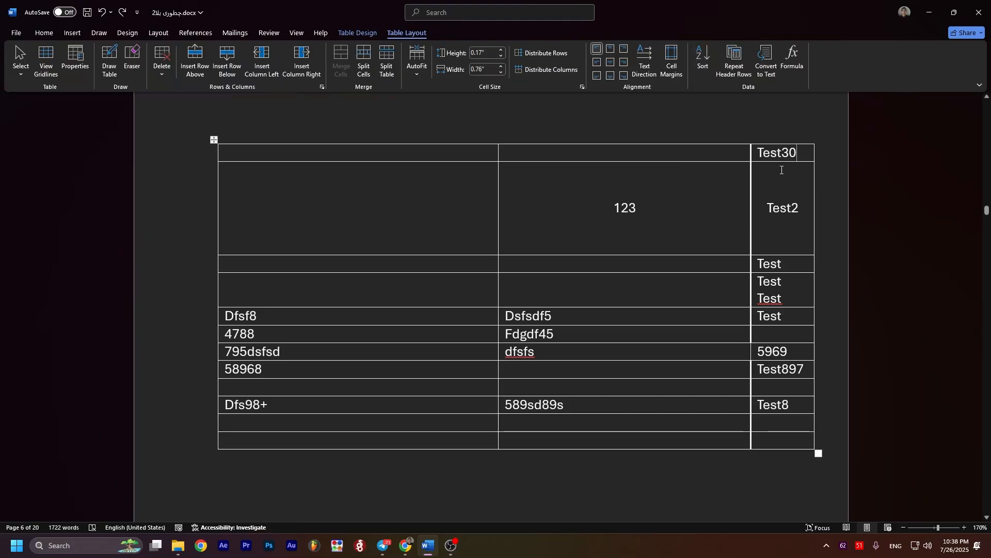
pyautogui.click(703, 59)
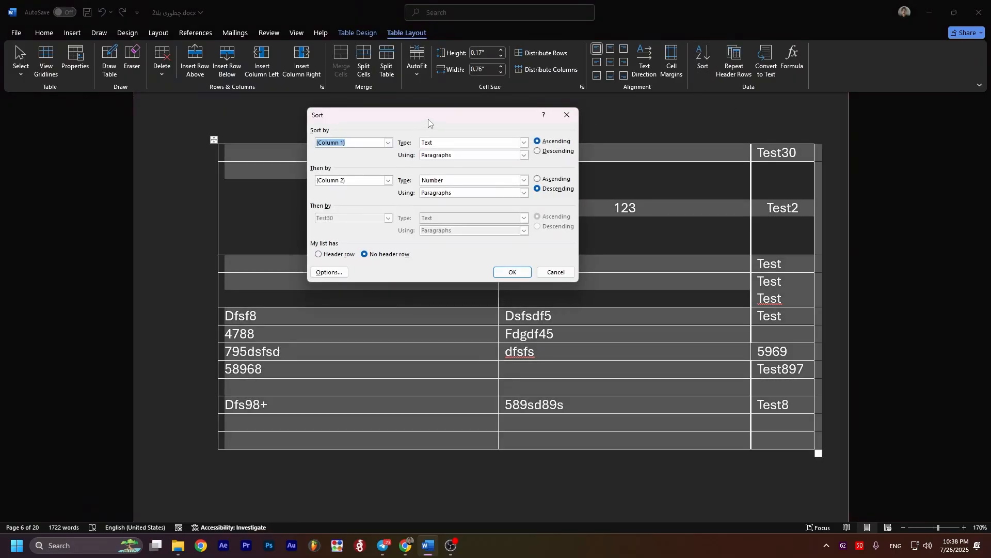
pyautogui.moveTo(429, 119); pyautogui.dragTo(466, 143)
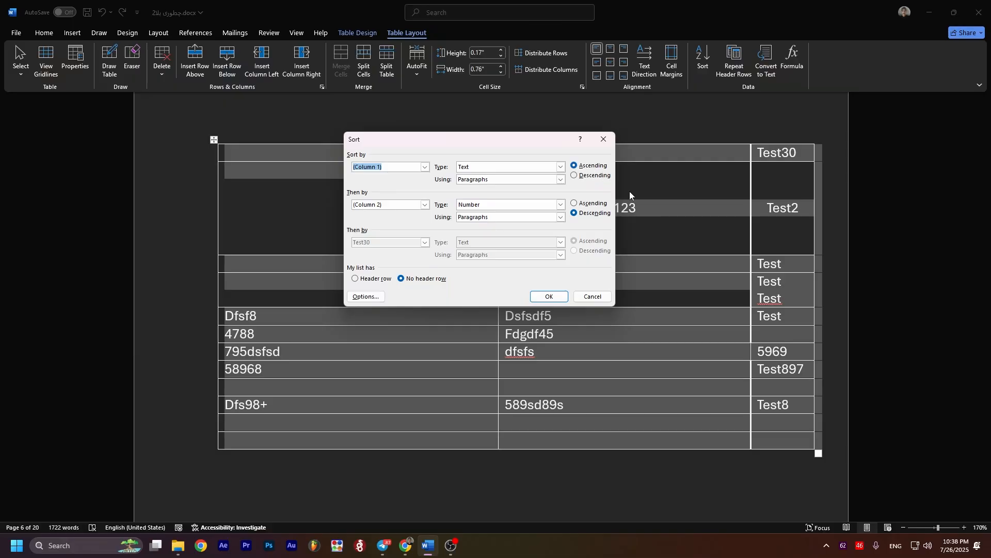
pyautogui.hotkey('ctrl', 'shift', '3')
pyautogui.moveTo(611, 165)
pyautogui.mouseDown()
pyautogui.moveTo(617, 190)
pyautogui.moveTo(669, 174)
pyautogui.moveTo(636, 160)
pyautogui.moveTo(655, 148)
pyautogui.moveTo(676, 96)
pyautogui.mouseUp()
pyautogui.click(646, 120)
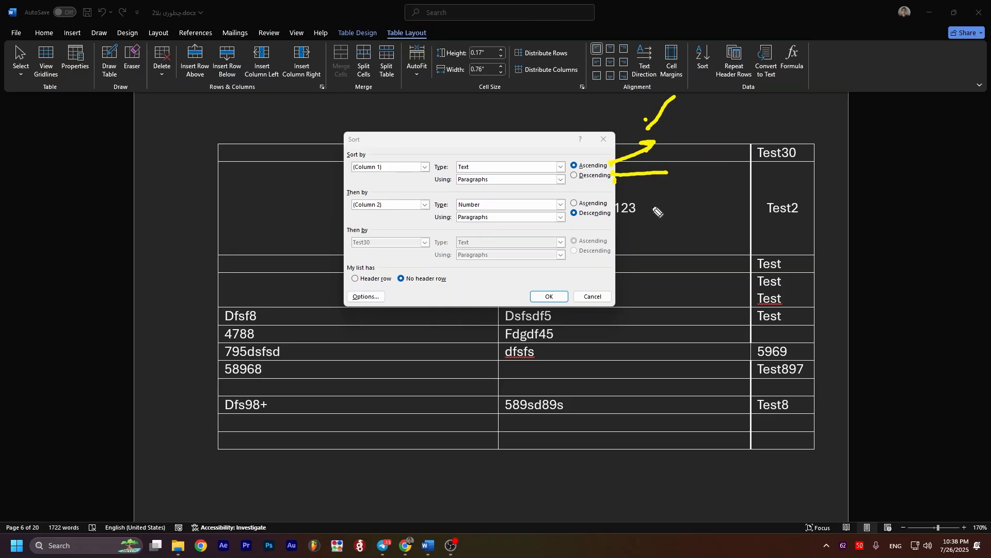
pyautogui.moveTo(675, 169)
pyautogui.mouseDown()
pyautogui.moveTo(703, 174)
pyautogui.moveTo(674, 253)
pyautogui.mouseUp()
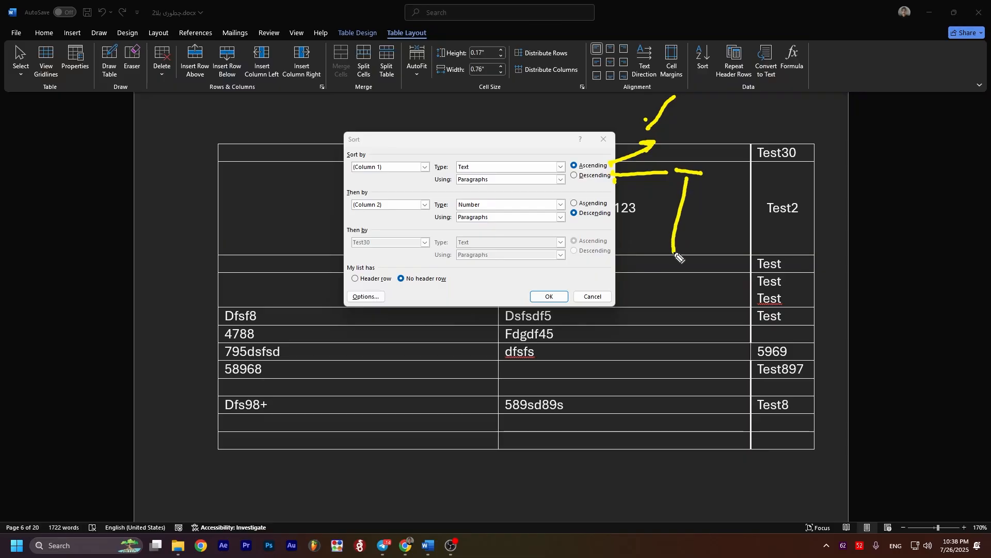
pyautogui.moveTo(577, 184); pyautogui.dragTo(635, 184)
pyautogui.moveTo(577, 166); pyautogui.dragTo(620, 165)
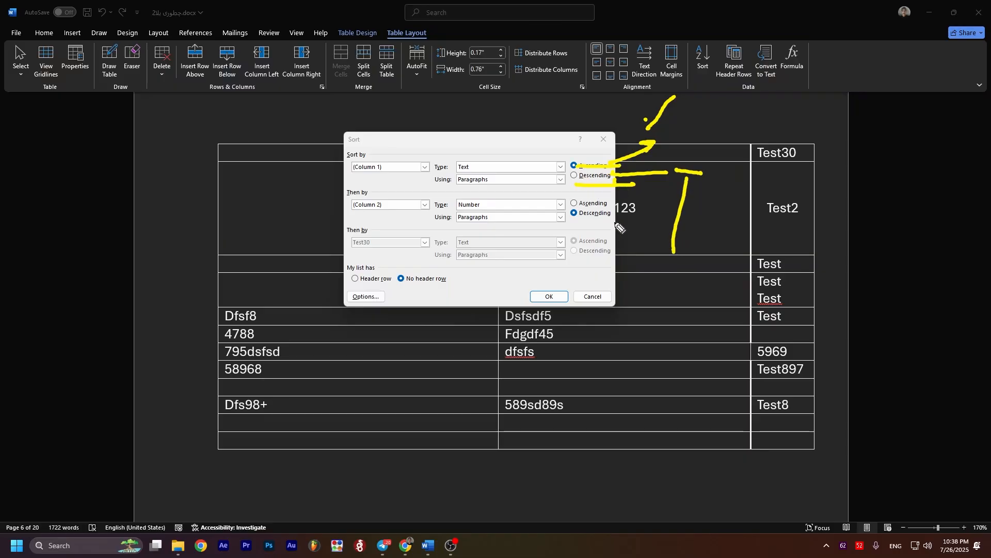
pyautogui.press('Escape')
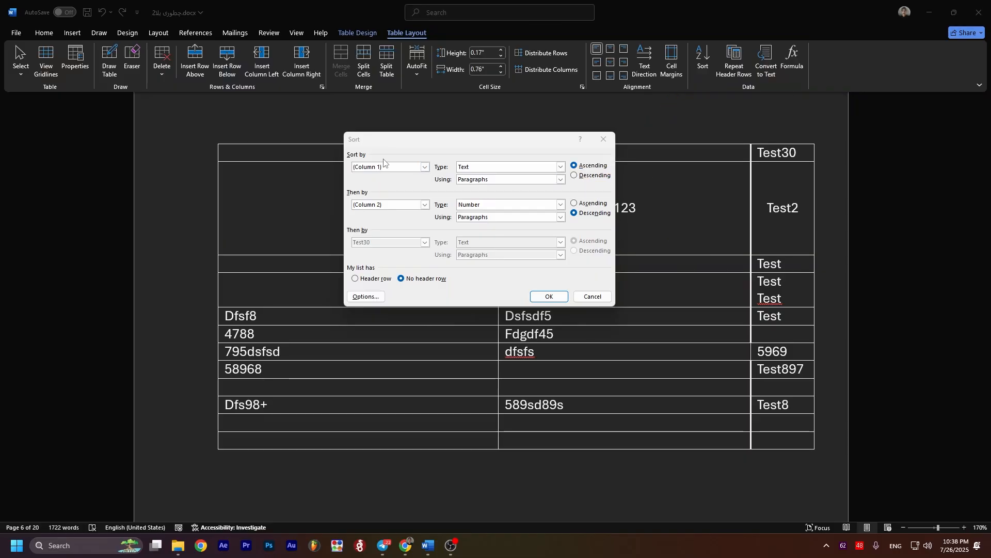
# Step: Set the table sort to use Column 1 as the first key and Column 2 as the second key
pyautogui.click(424, 167)
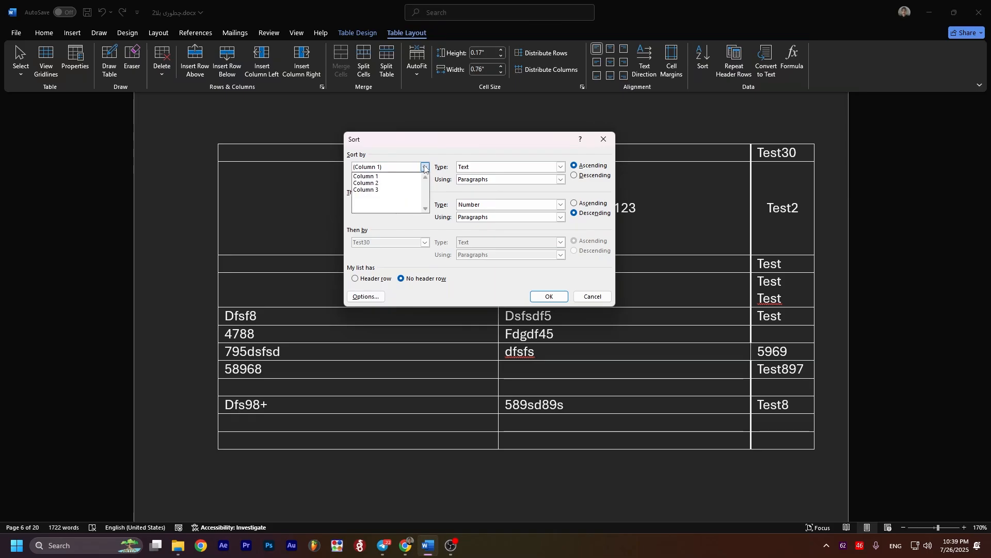
pyautogui.click(373, 176)
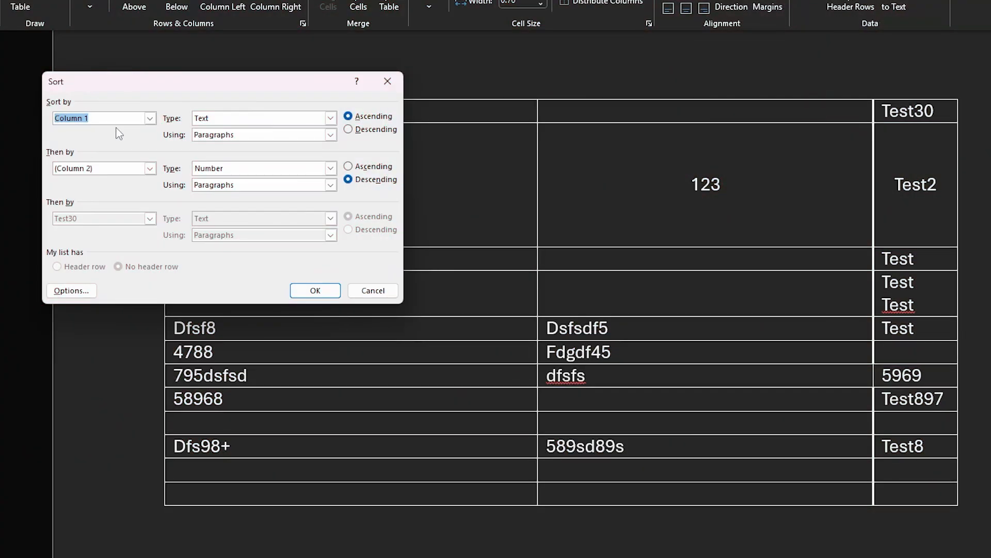
pyautogui.click(150, 118)
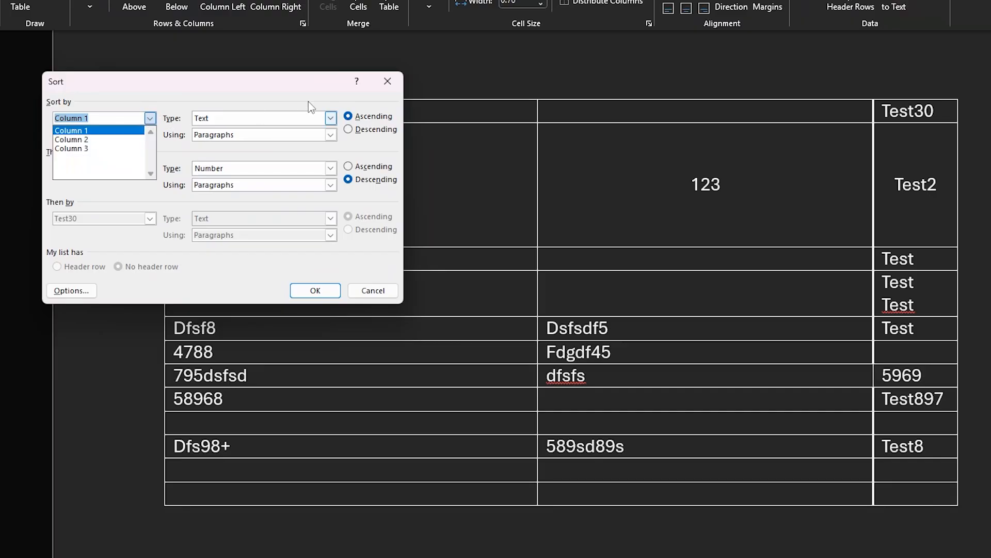
pyautogui.click(222, 100)
pyautogui.click(139, 168)
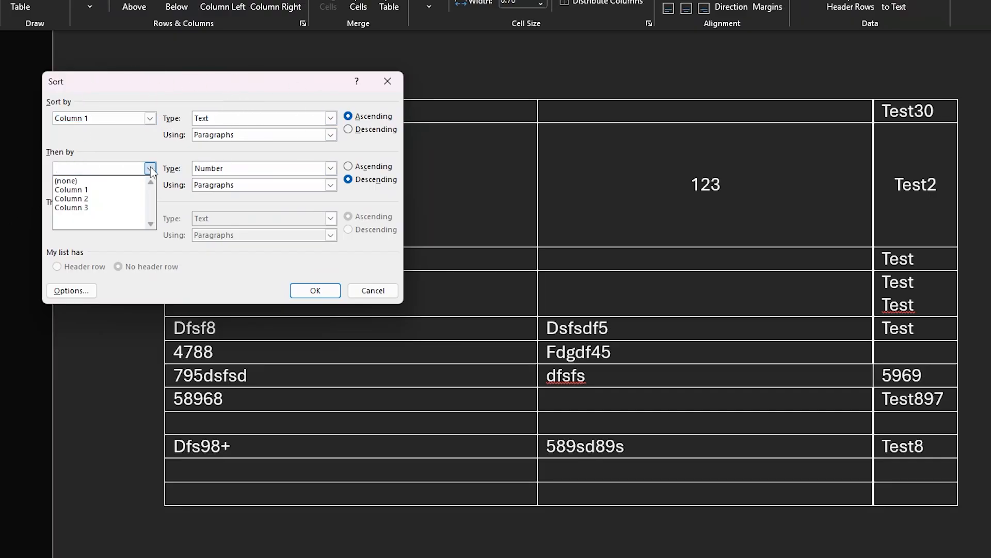
pyautogui.click(94, 199)
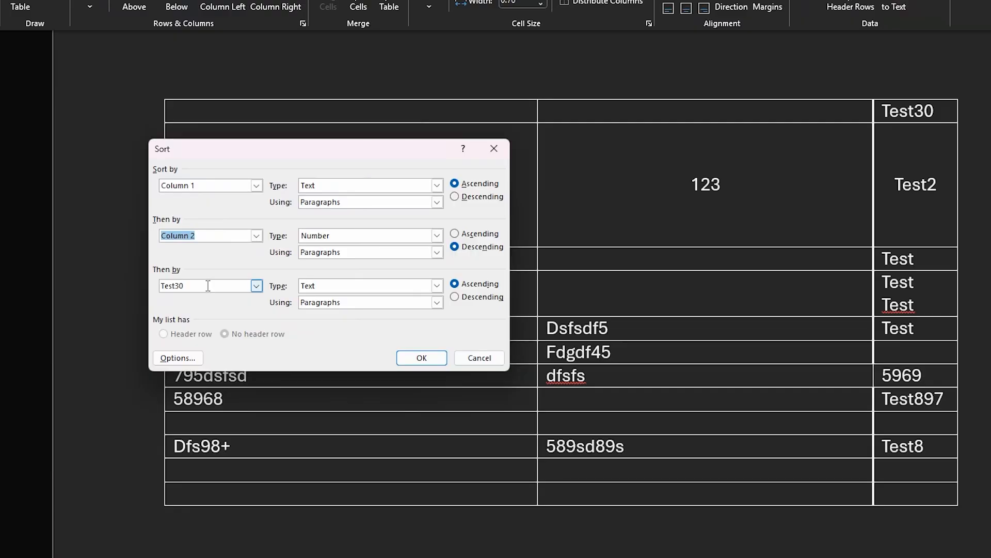
pyautogui.click(208, 286)
pyautogui.moveTo(333, 156); pyautogui.dragTo(671, 147)
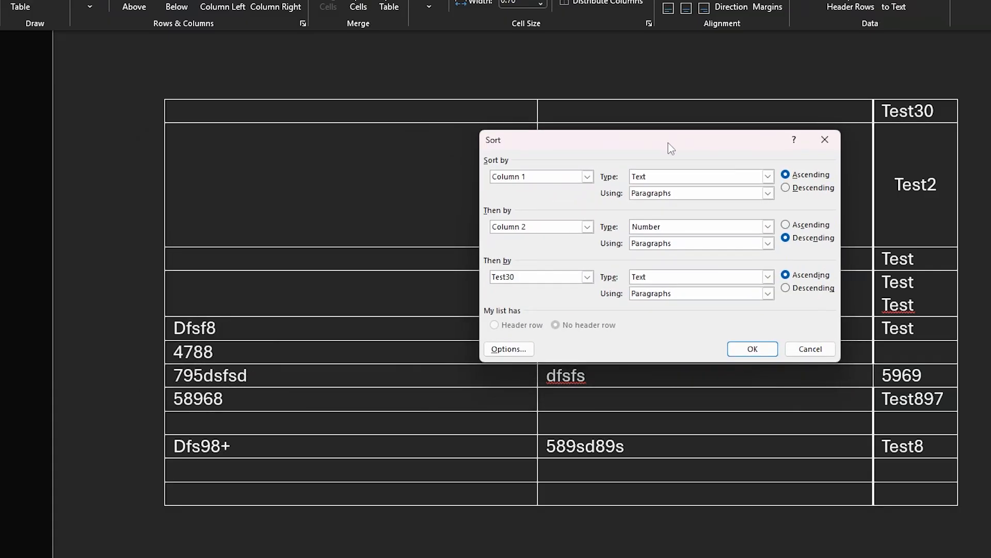
pyautogui.moveTo(162, 86); pyautogui.dragTo(162, 557)
pyautogui.moveTo(129, 79); pyautogui.dragTo(872, 101)
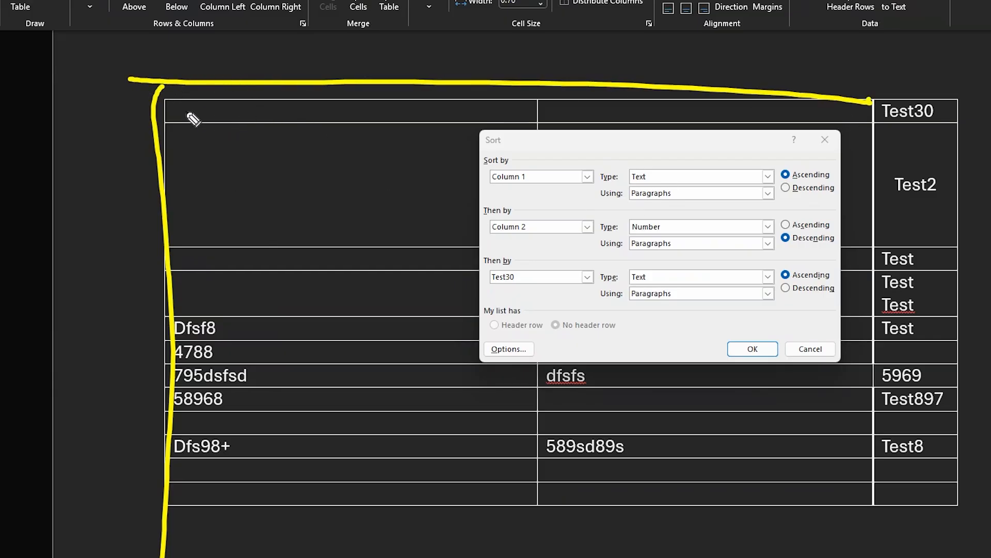
pyautogui.moveTo(137, 123)
pyautogui.mouseDown()
pyautogui.moveTo(342, 130)
pyautogui.moveTo(354, 68)
pyautogui.mouseUp()
pyautogui.moveTo(199, 86)
pyautogui.mouseDown()
pyautogui.moveTo(194, 99)
pyautogui.moveTo(227, 116)
pyautogui.mouseUp()
pyautogui.moveTo(247, 89); pyautogui.dragTo(246, 118)
pyautogui.moveTo(264, 89); pyautogui.dragTo(267, 119)
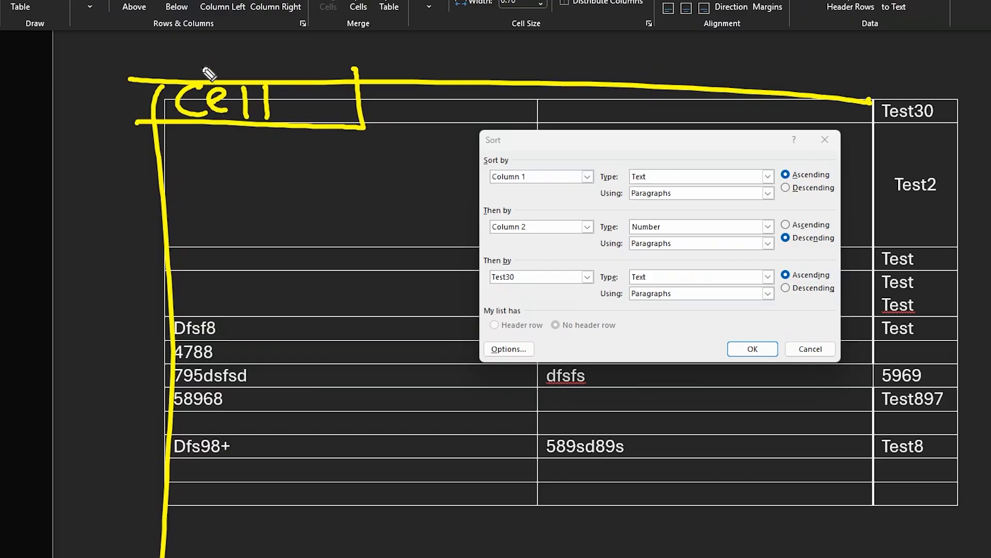
pyautogui.moveTo(230, 57); pyautogui.dragTo(252, 40)
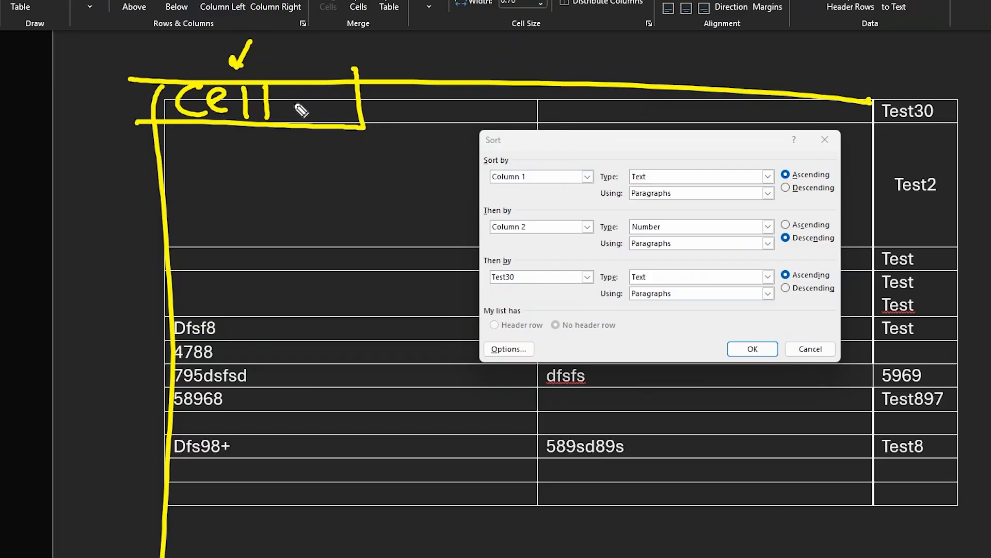
pyautogui.moveTo(312, 56); pyautogui.dragTo(293, 92)
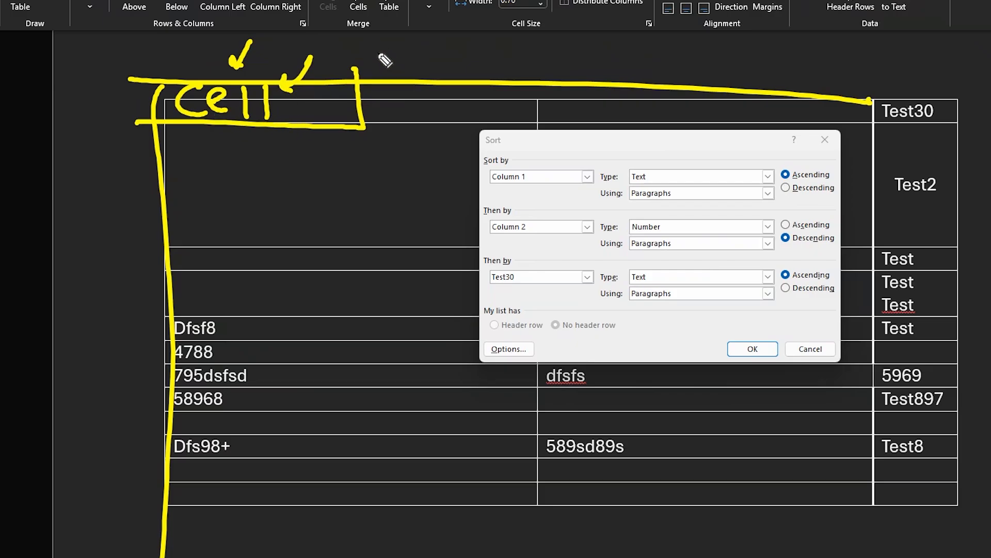
pyautogui.moveTo(372, 64)
pyautogui.mouseDown()
pyautogui.moveTo(503, 64)
pyautogui.moveTo(503, 46)
pyautogui.mouseUp()
pyautogui.moveTo(491, 82)
pyautogui.mouseDown()
pyautogui.moveTo(545, 49)
pyautogui.moveTo(547, 78)
pyautogui.mouseUp()
pyautogui.moveTo(565, 36); pyautogui.dragTo(556, 76)
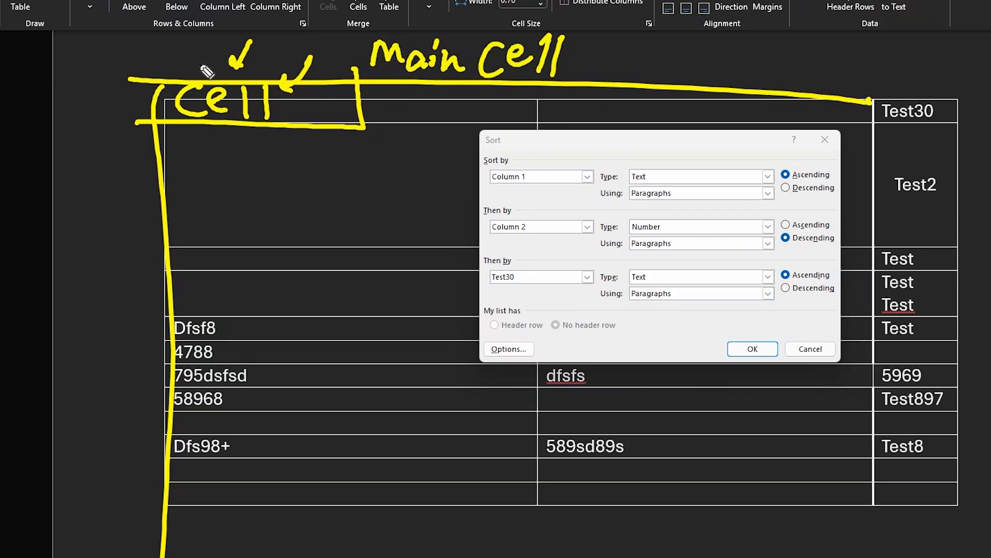
pyautogui.click(150, 60)
pyautogui.moveTo(151, 84)
pyautogui.mouseDown()
pyautogui.moveTo(159, 295)
pyautogui.moveTo(289, 69)
pyautogui.moveTo(370, 65)
pyautogui.mouseUp()
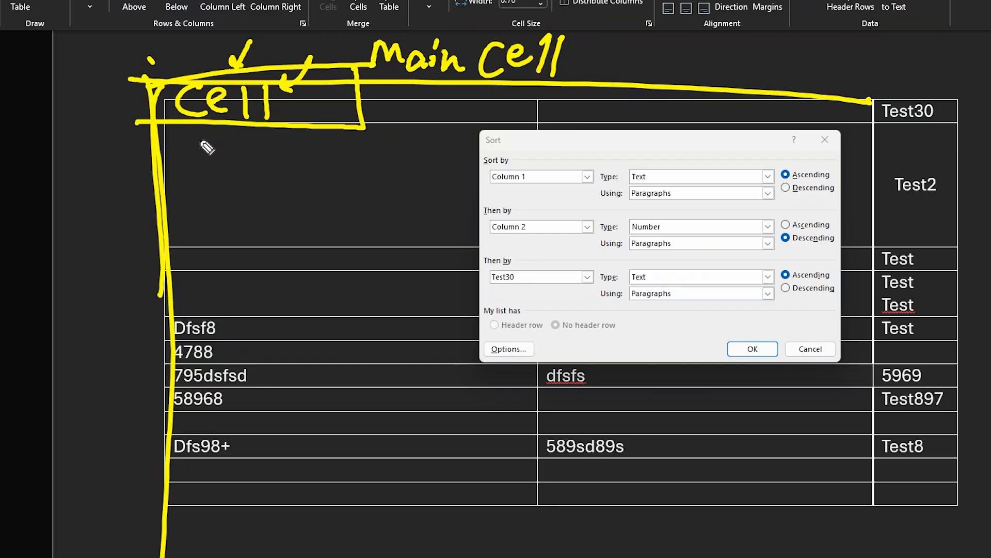
pyautogui.moveTo(315, 97)
pyautogui.mouseDown()
pyautogui.moveTo(327, 104)
pyautogui.moveTo(310, 105)
pyautogui.mouseUp()
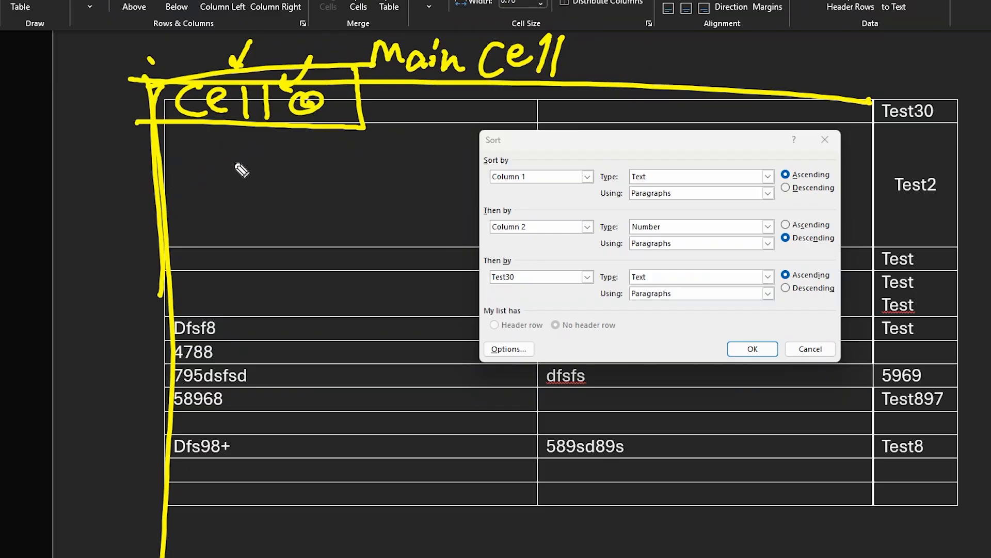
pyautogui.moveTo(206, 145)
pyautogui.mouseDown()
pyautogui.moveTo(206, 167)
pyautogui.moveTo(241, 187)
pyautogui.mouseUp()
pyautogui.moveTo(285, 139)
pyautogui.mouseDown()
pyautogui.moveTo(282, 178)
pyautogui.moveTo(302, 155)
pyautogui.moveTo(283, 181)
pyautogui.mouseUp()
pyautogui.moveTo(309, 139); pyautogui.dragTo(294, 198)
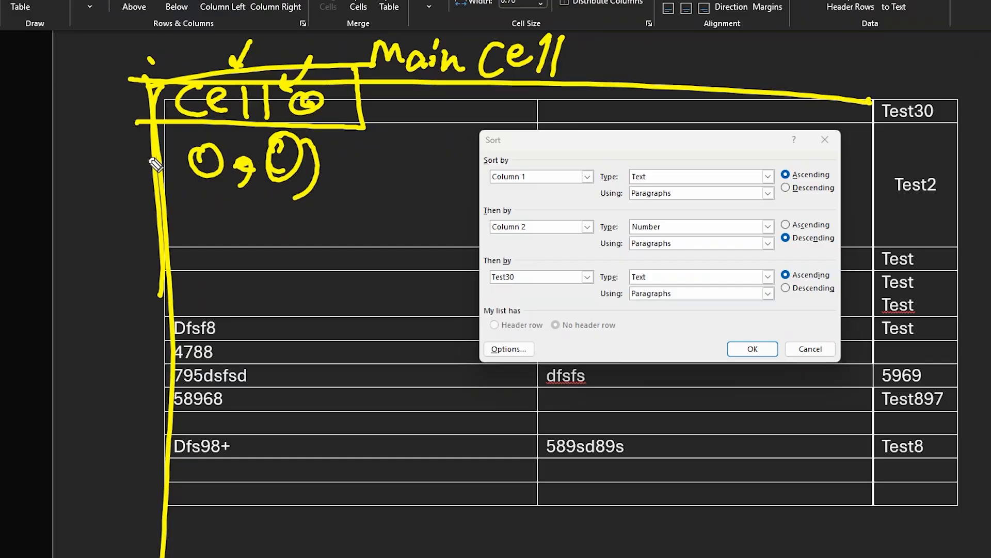
pyautogui.moveTo(161, 142); pyautogui.dragTo(225, 218)
pyautogui.moveTo(339, 135); pyautogui.dragTo(335, 170)
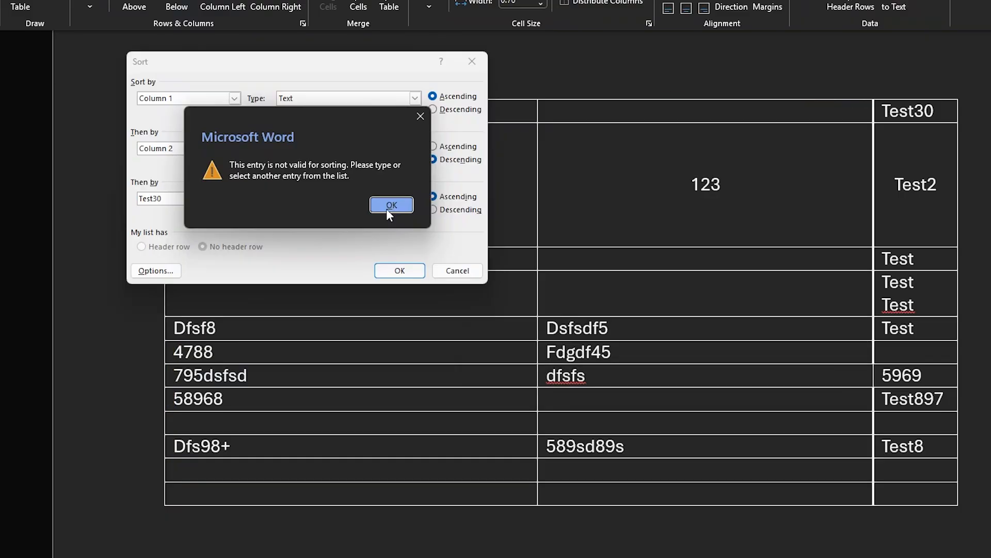
# Step: Sort the table by Column 3 as ascending text with no second key, and choose No header row for the list
pyautogui.click(390, 205)
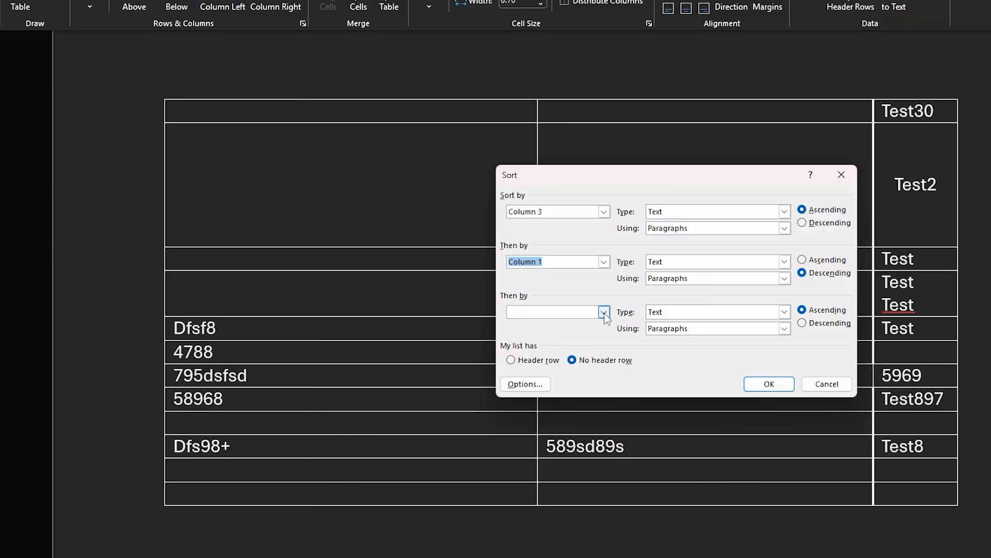
pyautogui.click(606, 312)
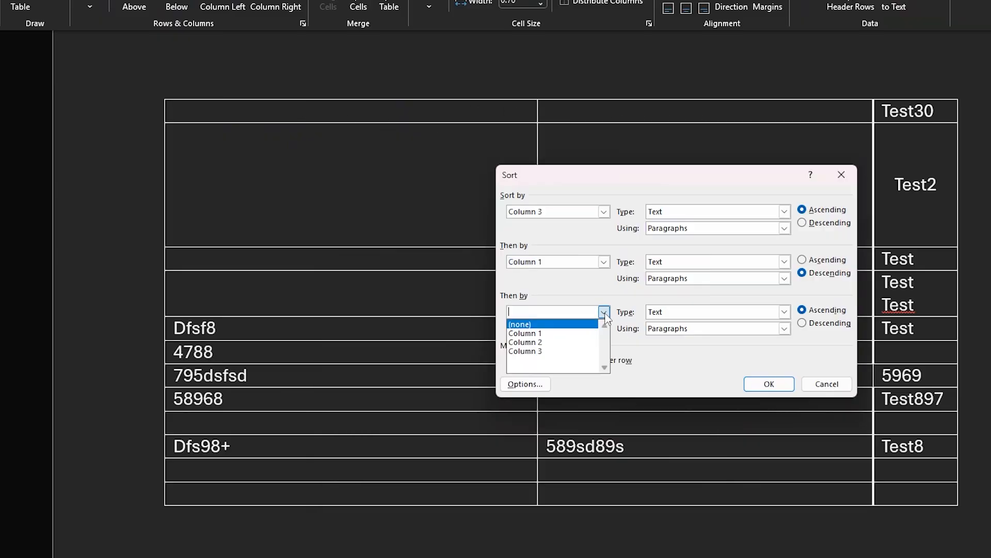
pyautogui.click(605, 263)
pyautogui.click(605, 262)
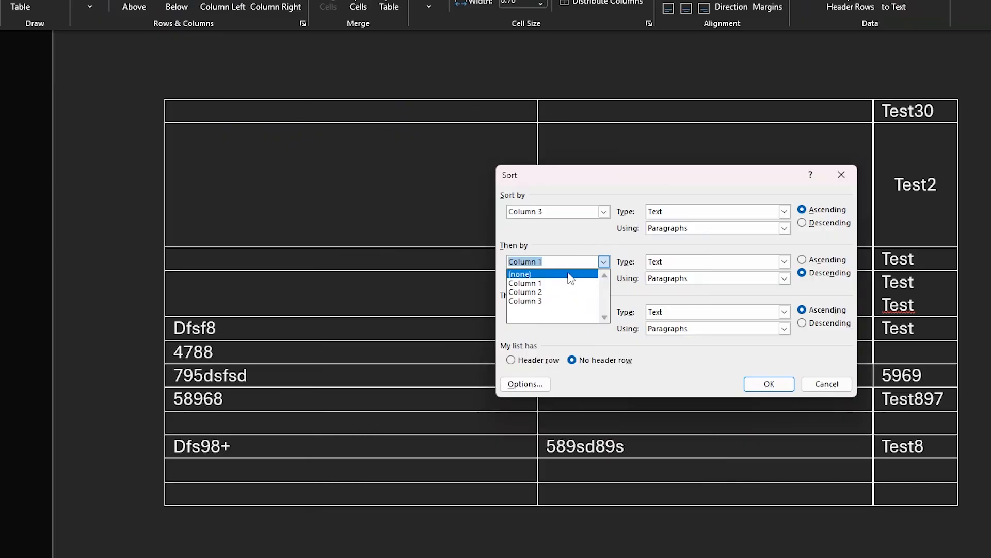
pyautogui.click(571, 272)
pyautogui.click(605, 212)
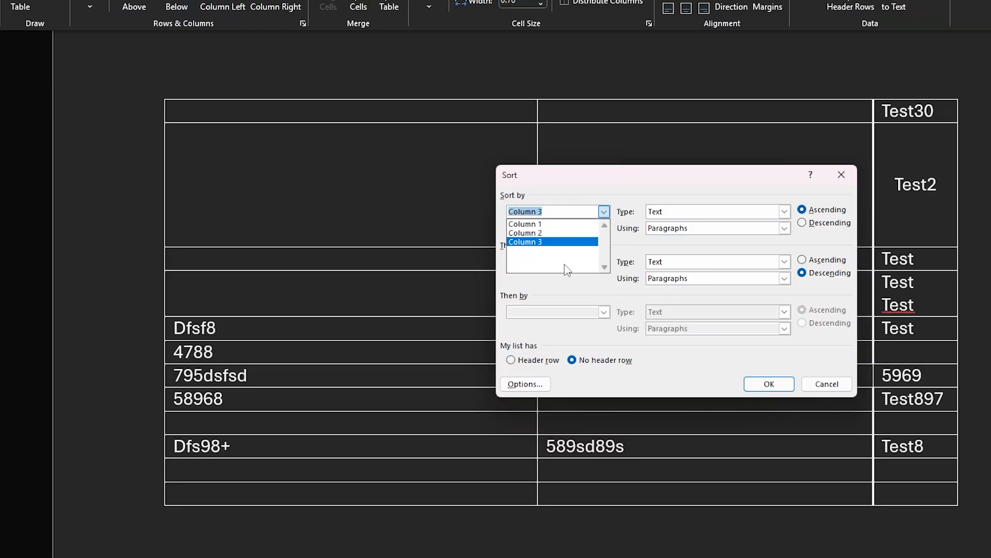
pyautogui.click(576, 266)
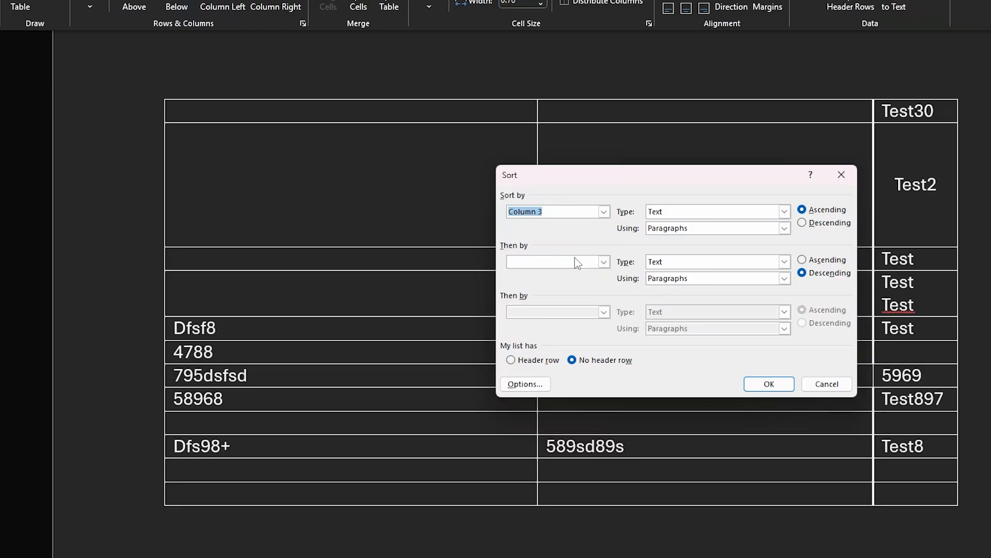
pyautogui.click(770, 384)
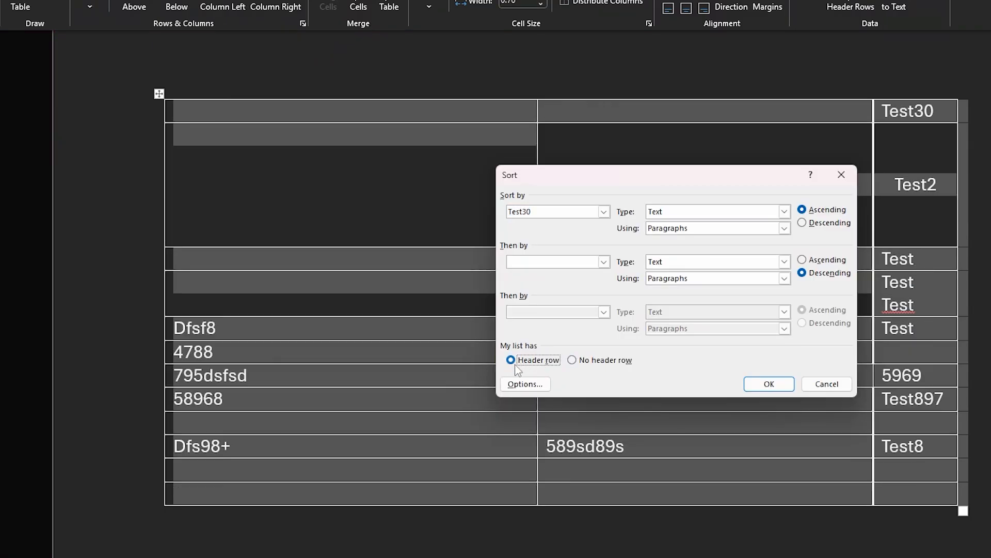
pyautogui.click(596, 361)
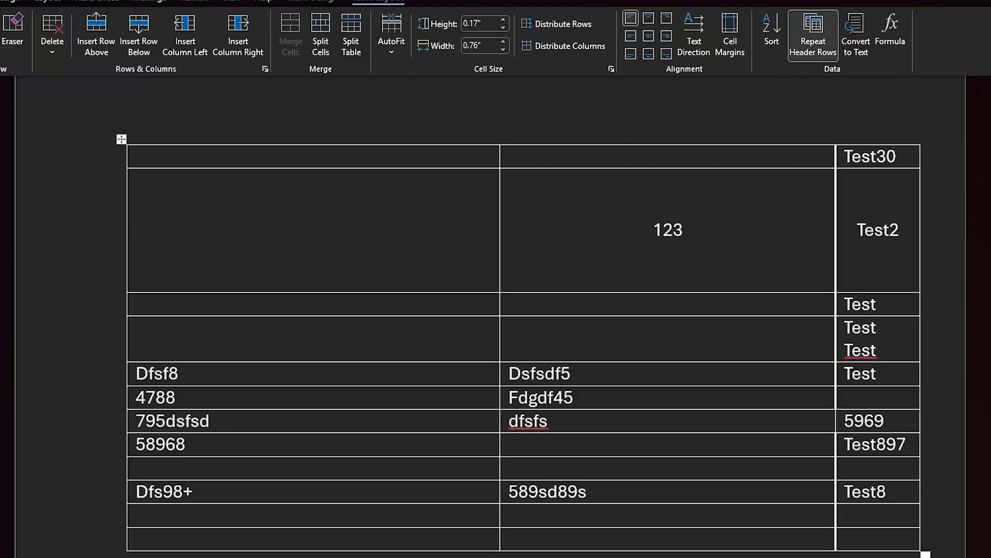
pyautogui.moveTo(100, 176)
pyautogui.mouseDown()
pyautogui.moveTo(988, 192)
pyautogui.moveTo(500, 141)
pyautogui.moveTo(0, 135)
pyautogui.moveTo(229, 178)
pyautogui.mouseUp()
pyautogui.moveTo(702, 147)
pyautogui.mouseDown()
pyautogui.moveTo(704, 177)
pyautogui.moveTo(752, 159)
pyautogui.moveTo(840, 174)
pyautogui.moveTo(896, 159)
pyautogui.mouseUp()
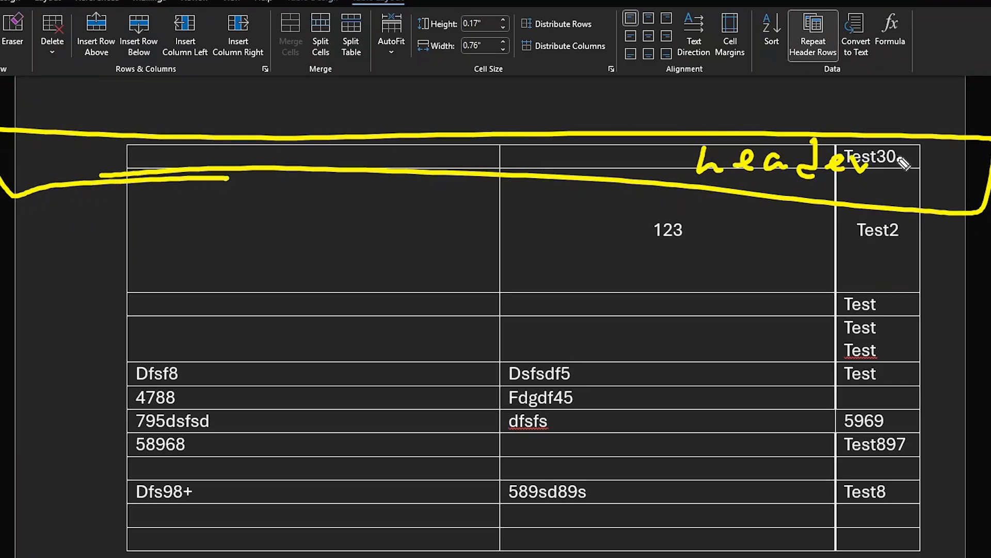
pyautogui.moveTo(103, 189)
pyautogui.mouseDown()
pyautogui.moveTo(968, 279)
pyautogui.moveTo(0, 294)
pyautogui.moveTo(259, 171)
pyautogui.mouseUp()
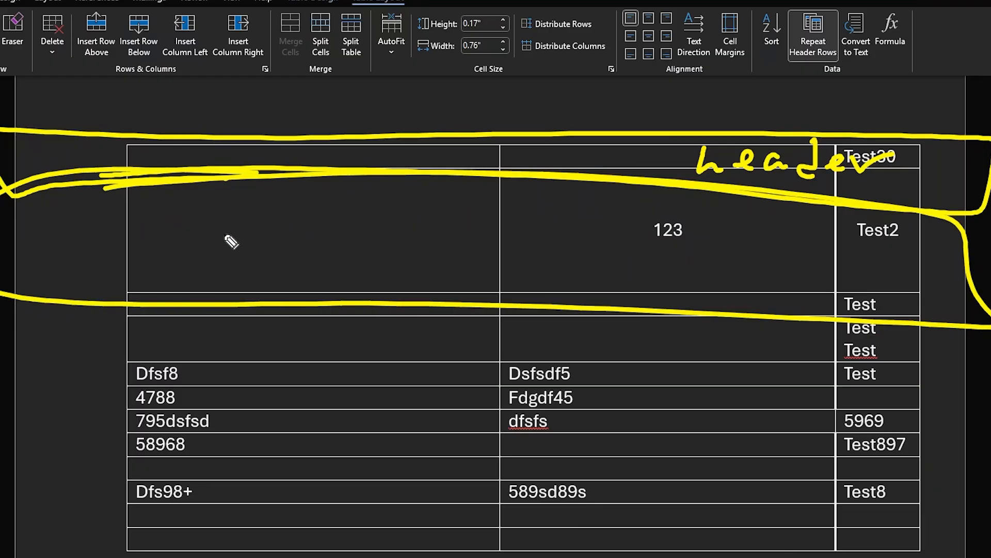
pyautogui.moveTo(213, 232); pyautogui.dragTo(563, 232)
pyautogui.moveTo(677, 238); pyautogui.dragTo(901, 260)
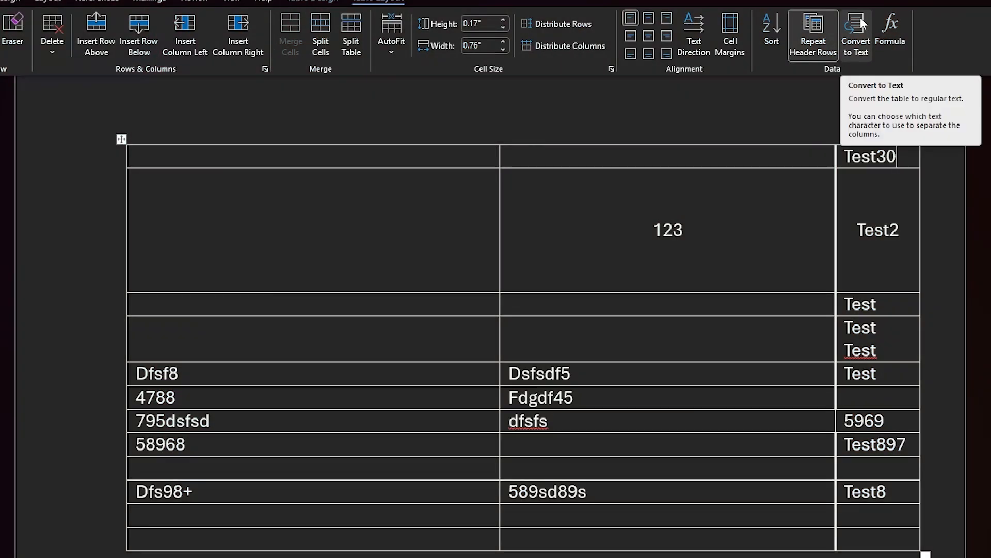
# Step: Convert the whole table to regular text, separating the columns with tabs
pyautogui.click(856, 26)
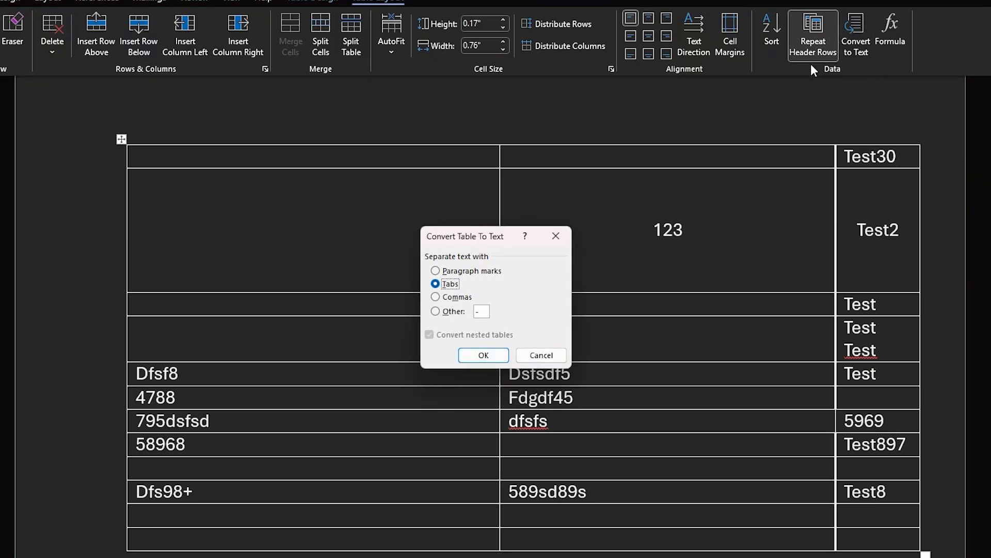
pyautogui.click(484, 356)
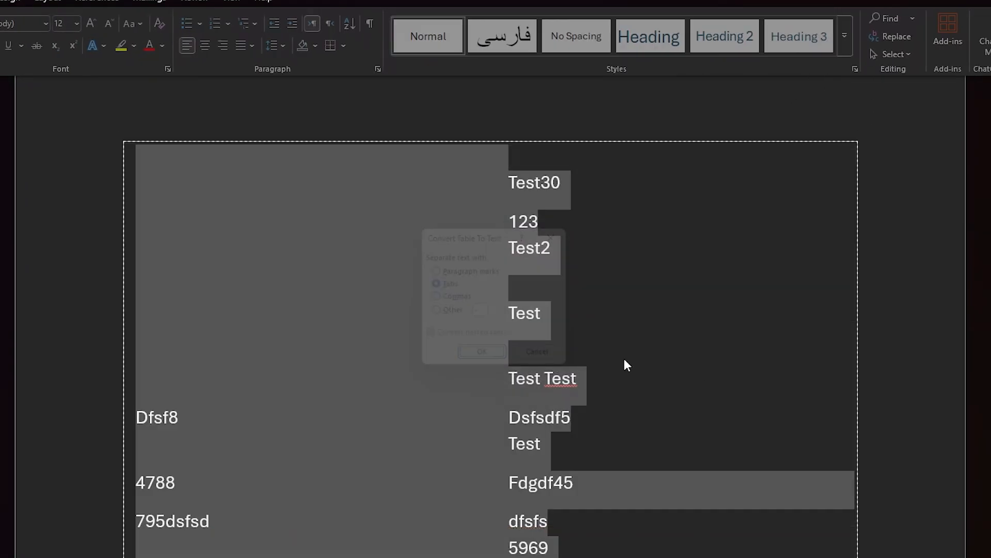
pyautogui.scroll(-1, 764, 256)
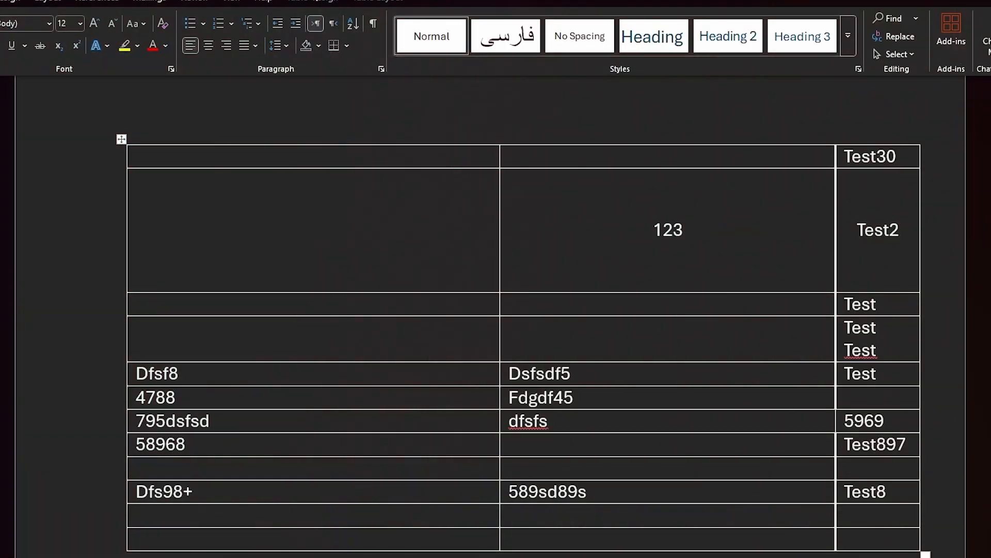
# Step: Enter 5 and 12 in the top row's second and third cells and set the first cell's formula to =COUNT(RIGHT)
pyautogui.click(378, 2)
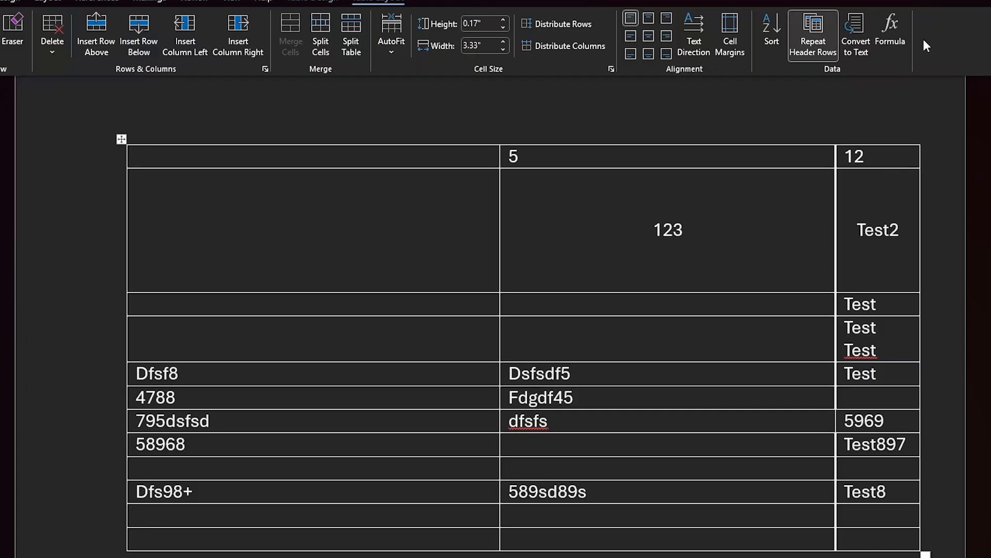
pyautogui.click(900, 29)
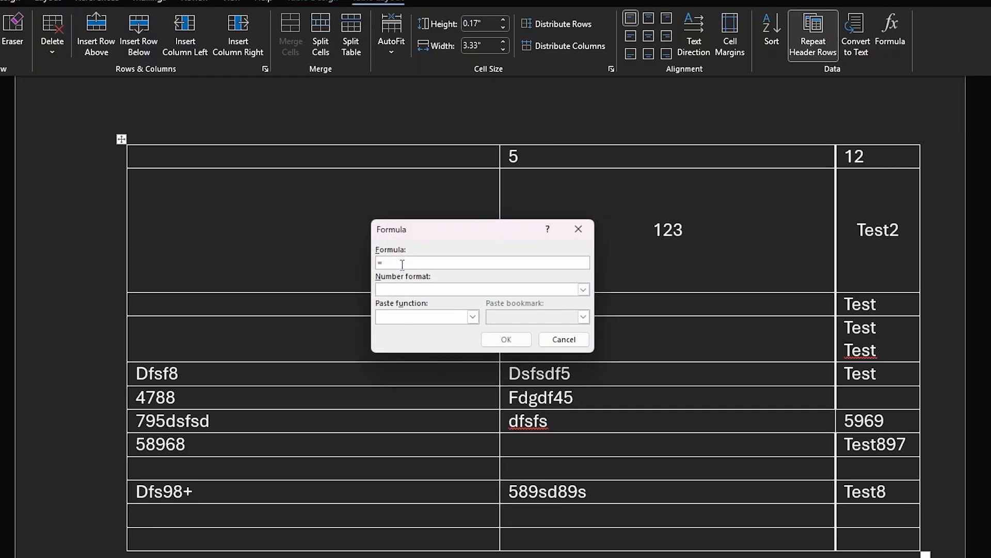
pyautogui.click(473, 317)
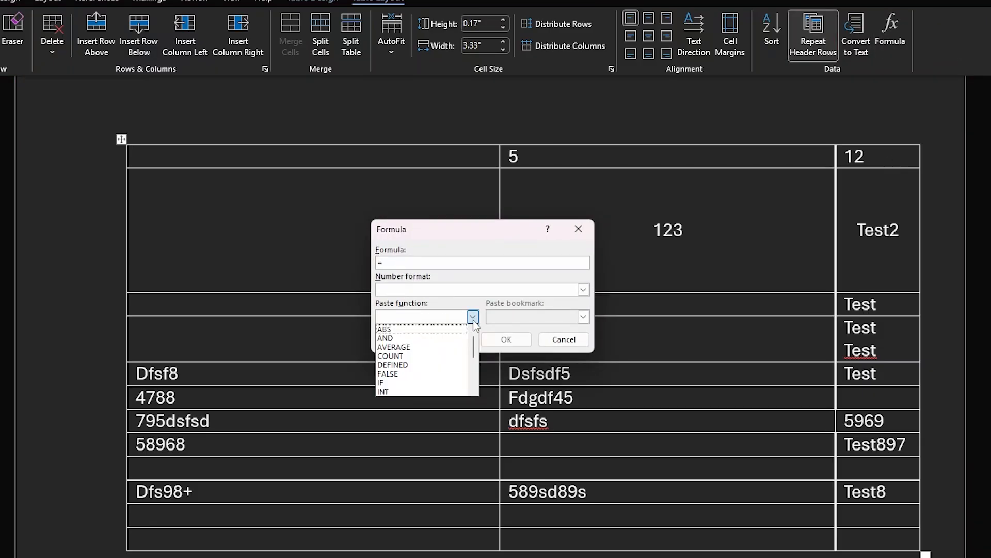
pyautogui.click(432, 356)
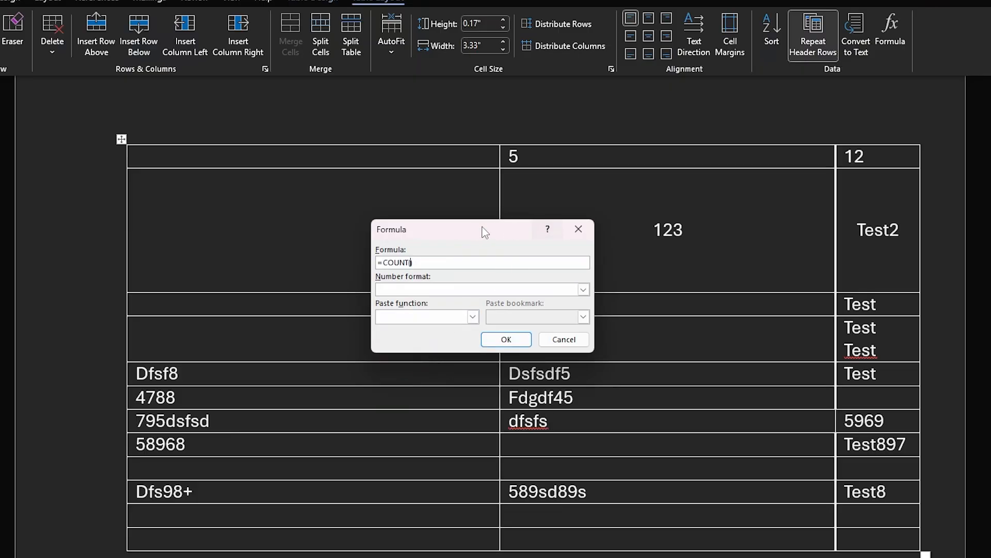
pyautogui.moveTo(473, 225); pyautogui.dragTo(480, 242)
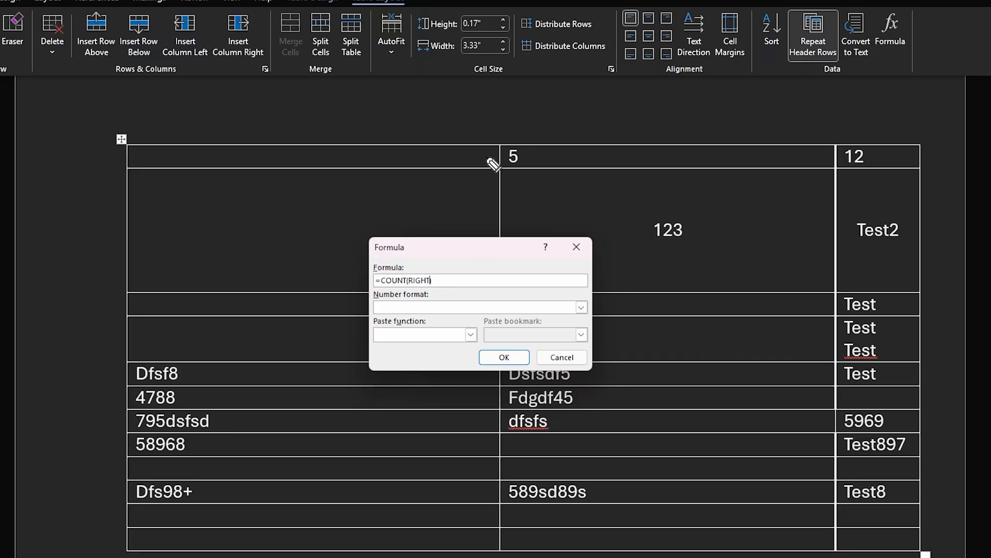
pyautogui.moveTo(481, 157)
pyautogui.mouseDown()
pyautogui.moveTo(510, 158)
pyautogui.moveTo(497, 171)
pyautogui.moveTo(770, 147)
pyautogui.mouseUp()
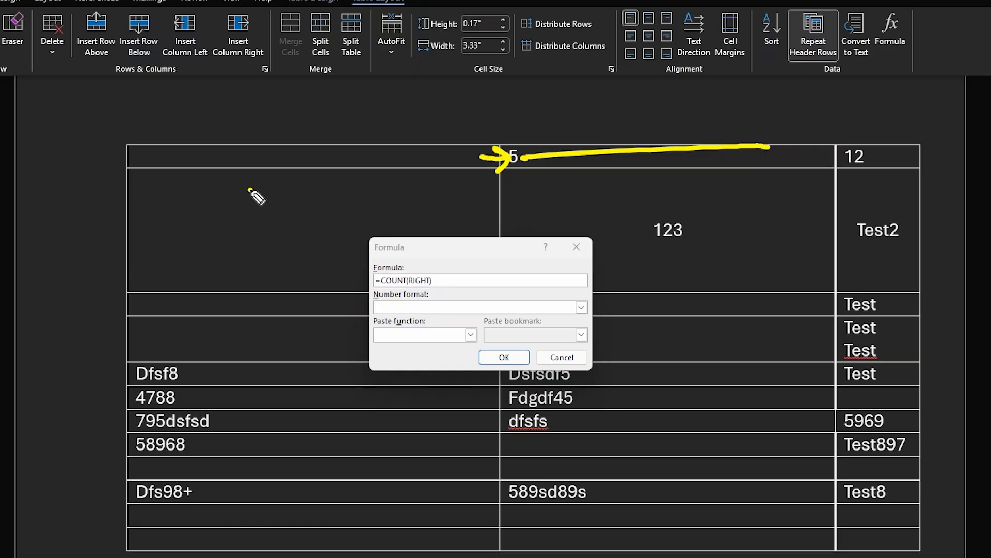
pyautogui.moveTo(249, 189)
pyautogui.mouseDown()
pyautogui.moveTo(258, 234)
pyautogui.moveTo(243, 240)
pyautogui.moveTo(284, 208)
pyautogui.moveTo(321, 224)
pyautogui.moveTo(352, 196)
pyautogui.moveTo(377, 213)
pyautogui.moveTo(417, 208)
pyautogui.moveTo(427, 276)
pyautogui.mouseUp()
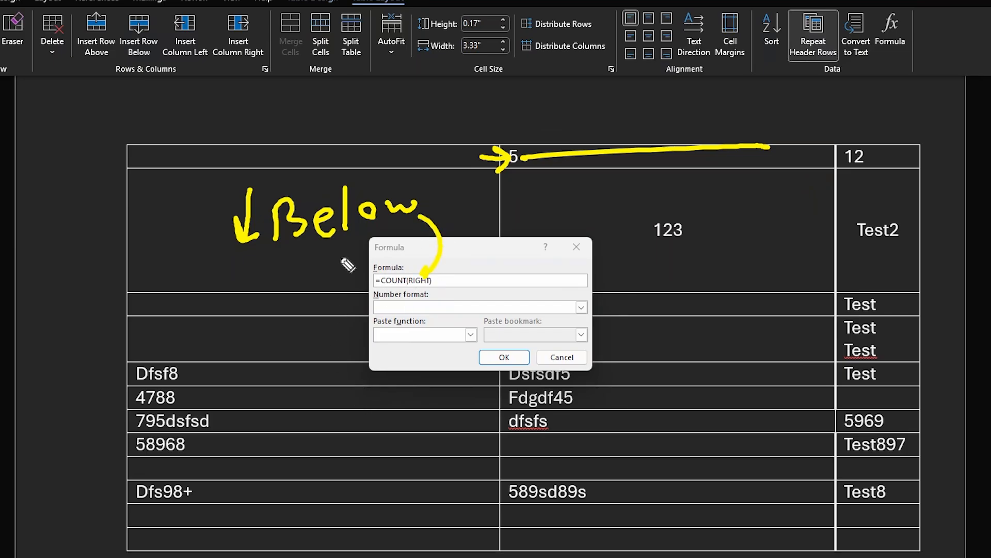
pyautogui.hotkey('ctrl', 'z')
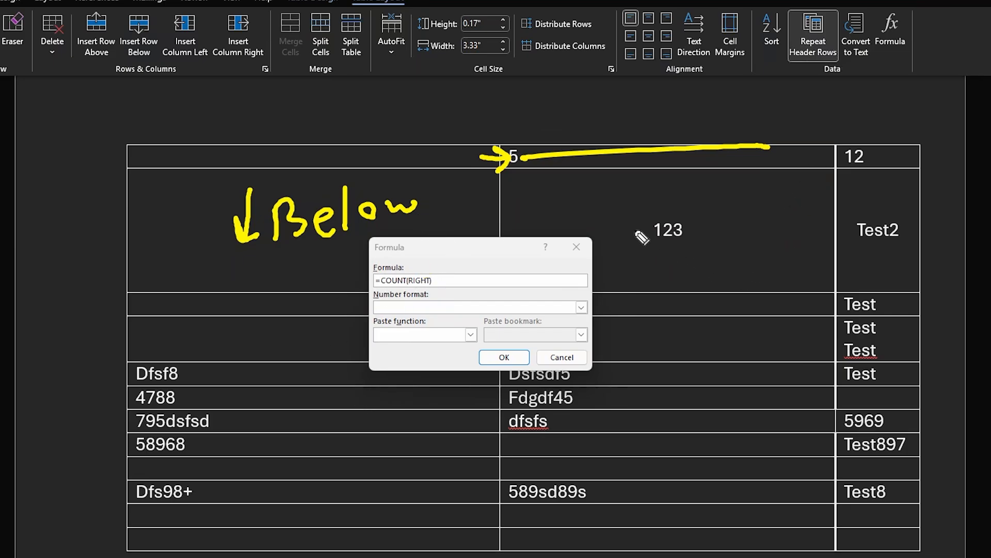
pyautogui.moveTo(324, 128); pyautogui.dragTo(327, 94)
pyautogui.moveTo(306, 100)
pyautogui.mouseDown()
pyautogui.moveTo(330, 91)
pyautogui.moveTo(342, 105)
pyautogui.moveTo(380, 109)
pyautogui.mouseUp()
pyautogui.click(354, 111)
pyautogui.moveTo(377, 109)
pyautogui.mouseDown()
pyautogui.moveTo(378, 127)
pyautogui.moveTo(399, 121)
pyautogui.mouseUp()
pyautogui.moveTo(417, 110)
pyautogui.mouseDown()
pyautogui.moveTo(420, 133)
pyautogui.moveTo(436, 111)
pyautogui.mouseUp()
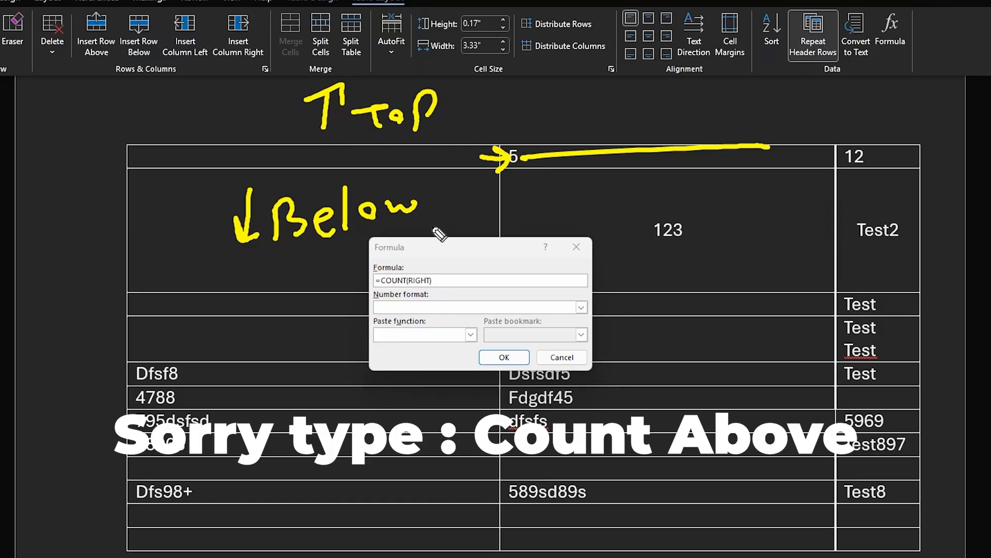
pyautogui.moveTo(425, 266); pyautogui.dragTo(450, 260)
pyautogui.moveTo(438, 257)
pyautogui.mouseDown()
pyautogui.moveTo(435, 282)
pyautogui.moveTo(456, 273)
pyautogui.moveTo(469, 285)
pyautogui.mouseUp()
pyautogui.moveTo(470, 261); pyautogui.dragTo(479, 268)
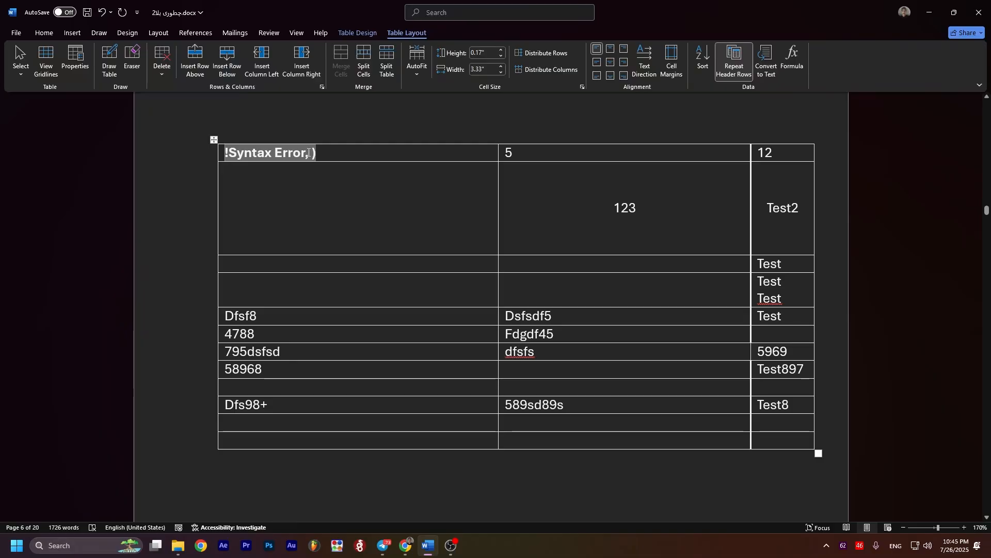
# Step: Replace the syntax error in the top row's first cell with a total of the 5 and 12 cells
pyautogui.doubleClick(242, 153)
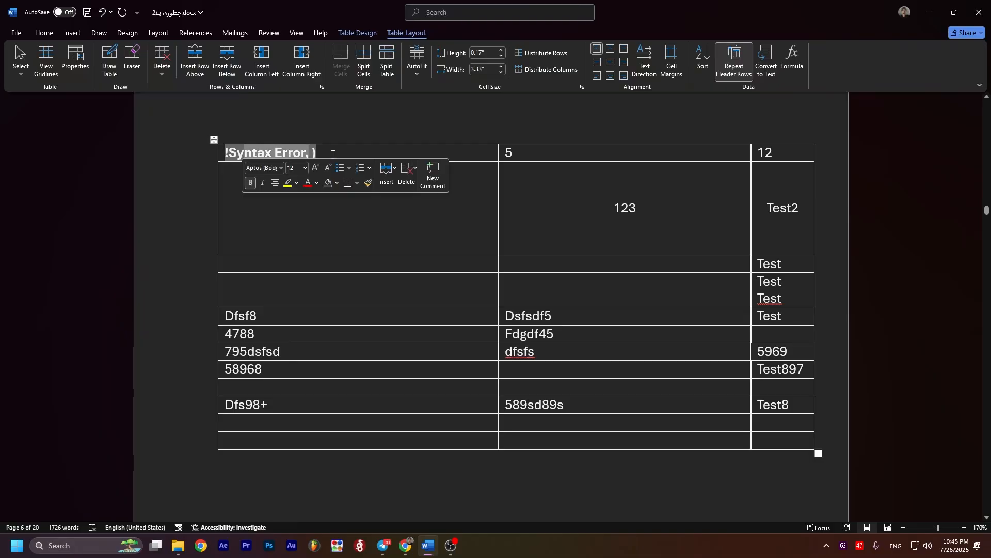
pyautogui.click(333, 153)
pyautogui.click(790, 61)
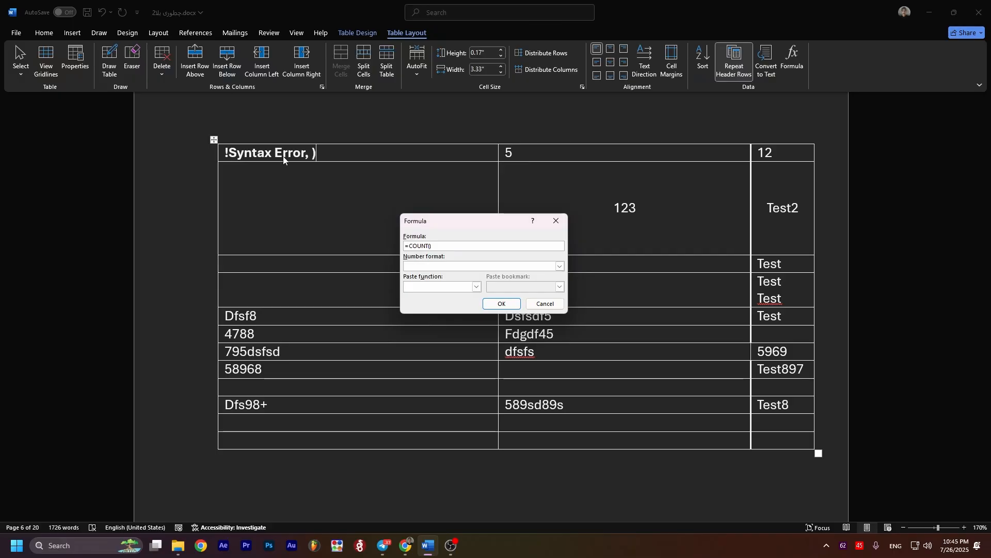
pyautogui.press('Return')
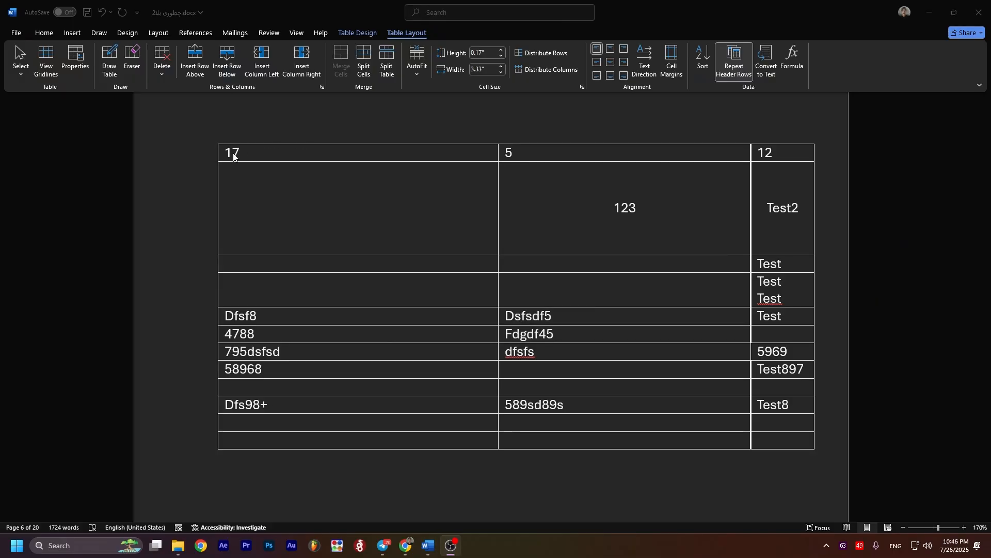
pyautogui.click(317, 157)
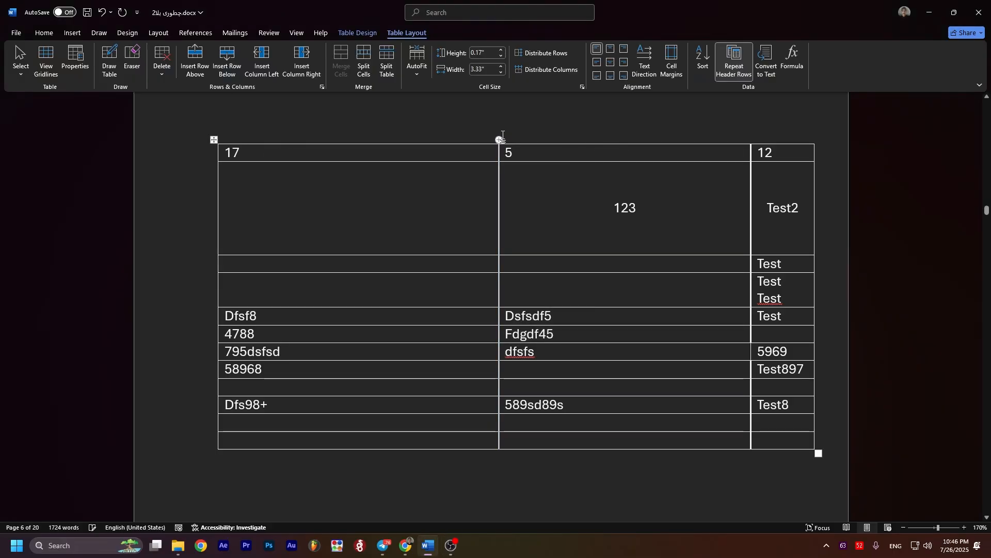
# Step: Insert an empty column between the 17 and 5 columns and narrow it to about 0.27 inches
pyautogui.scroll(1, 535, 219)
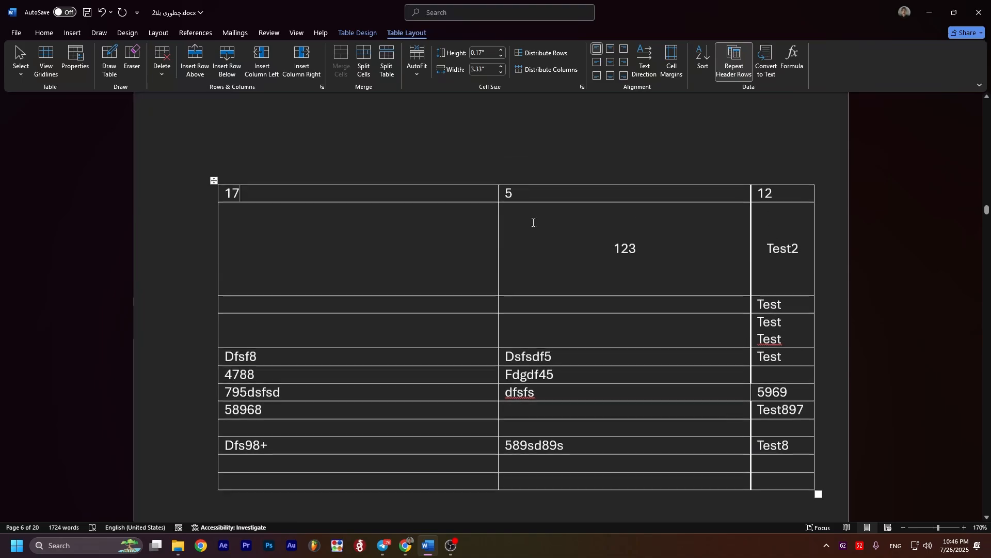
pyautogui.moveTo(500, 184)
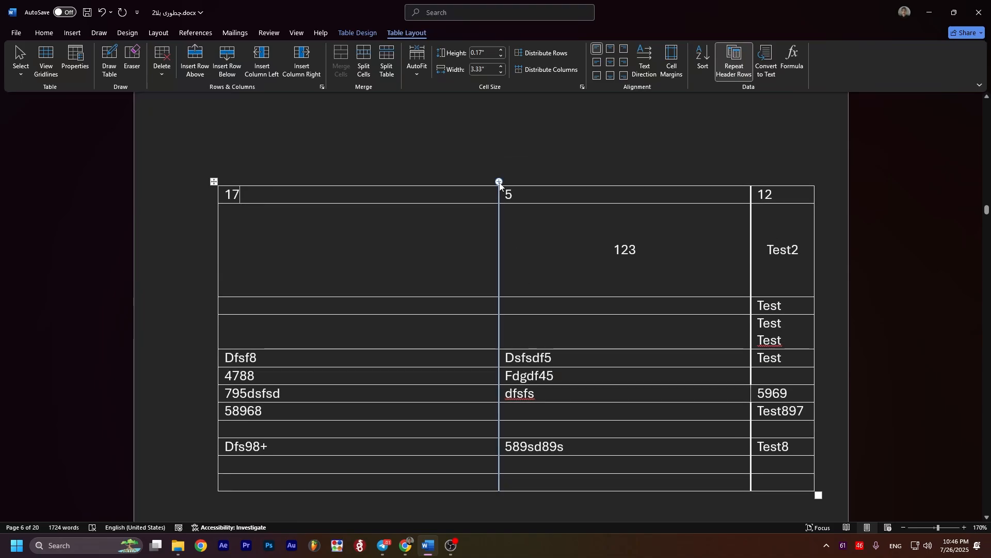
pyautogui.click(500, 183)
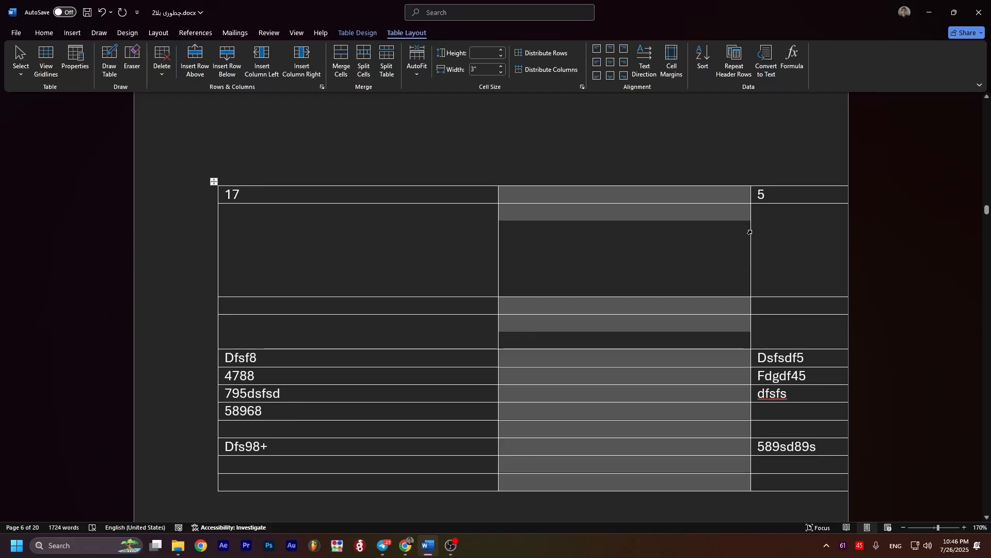
pyautogui.moveTo(750, 233); pyautogui.dragTo(545, 233)
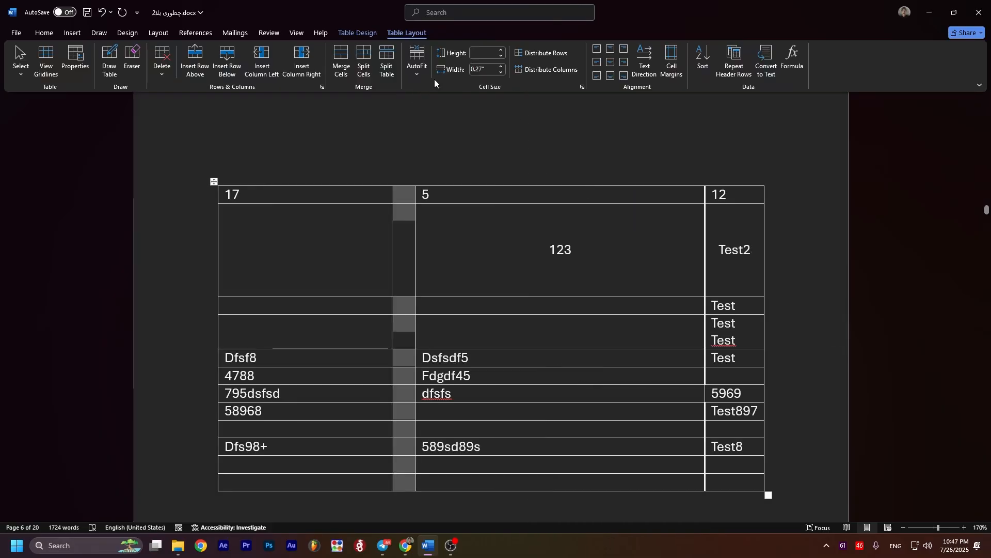
pyautogui.click(468, 247)
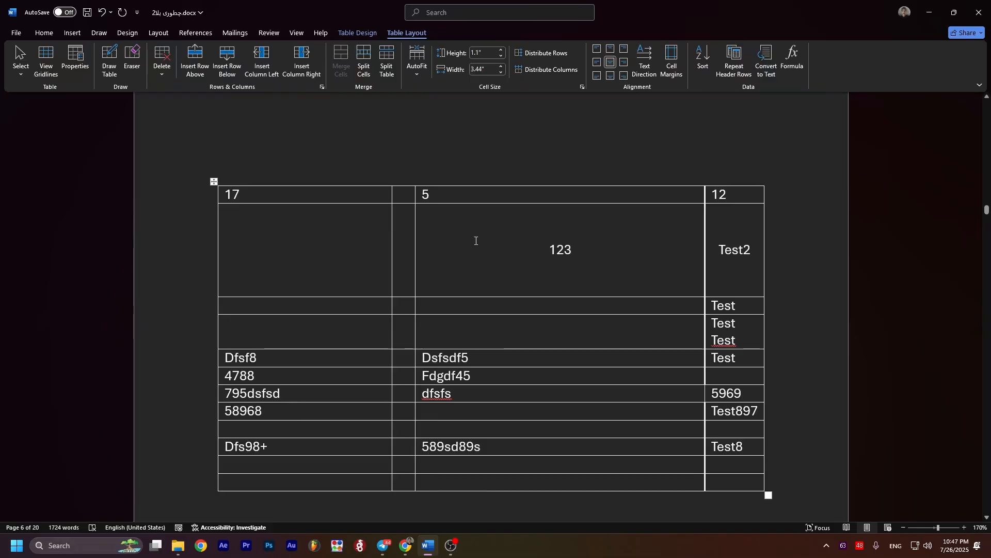
pyautogui.click(414, 77)
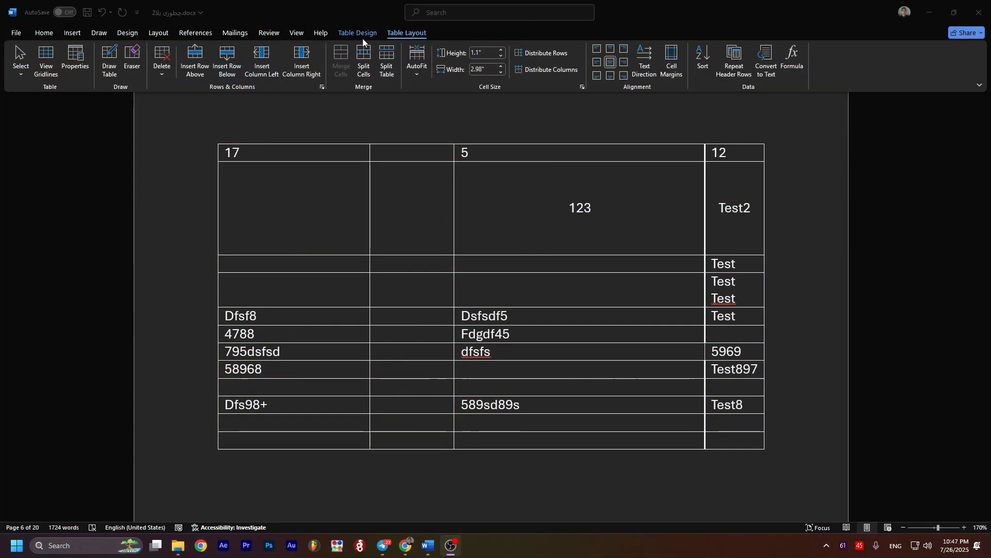
# Step: Bring up the table's design and style options with the cursor in the 123 cell
pyautogui.click(361, 33)
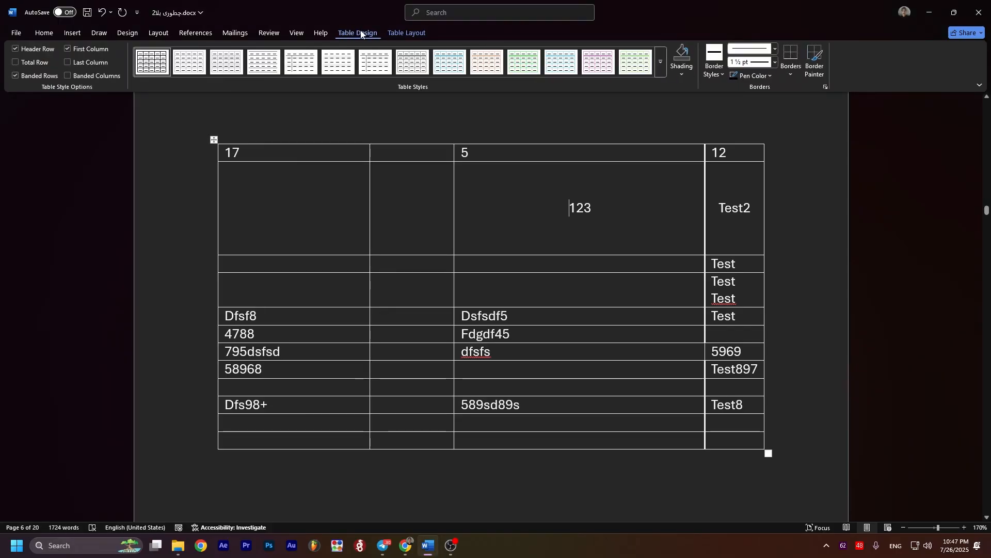
pyautogui.scroll(1, 316, 222)
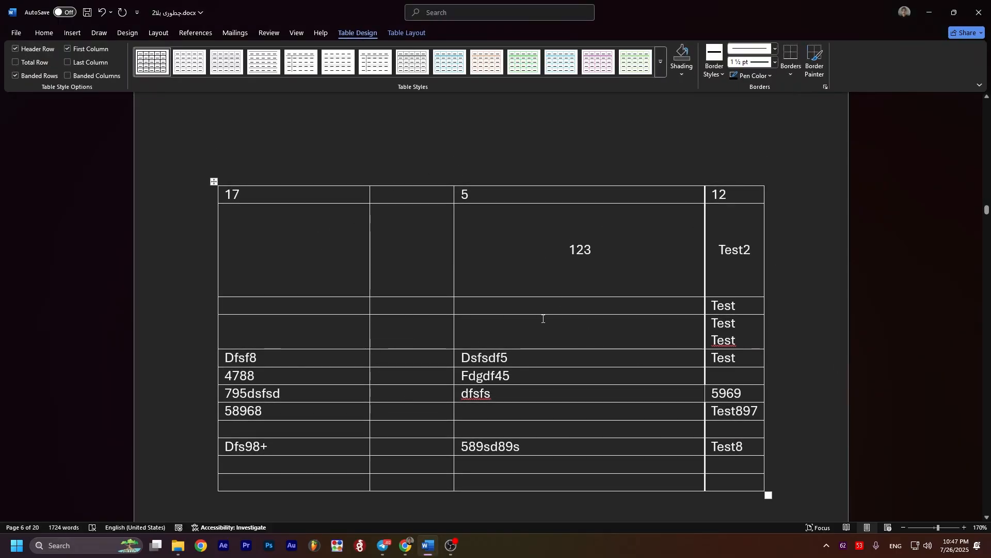
pyautogui.click(524, 274)
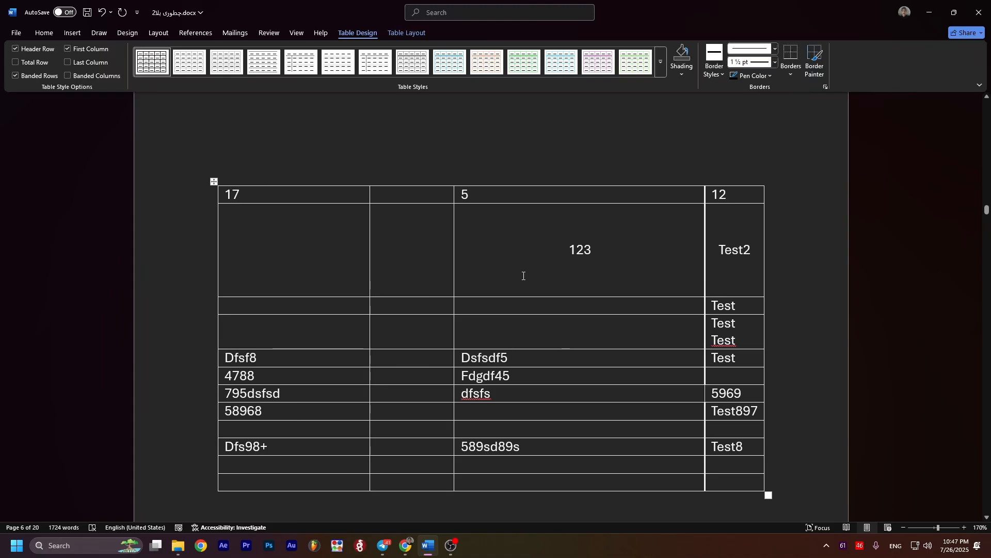
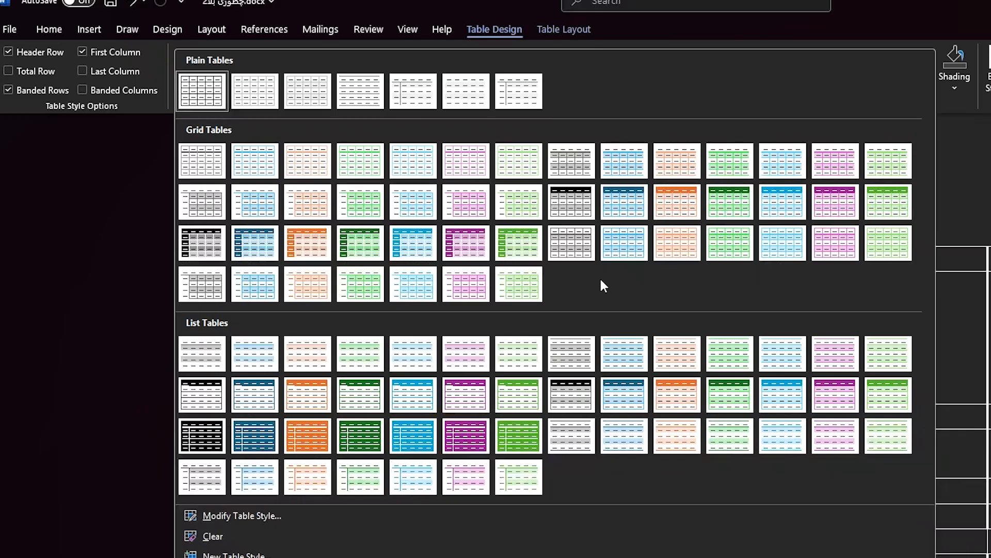
# Step: Preview the table styles with Banded Rows off and Banded Columns on, and restore both options
pyautogui.click(58, 88)
pyautogui.click(925, 72)
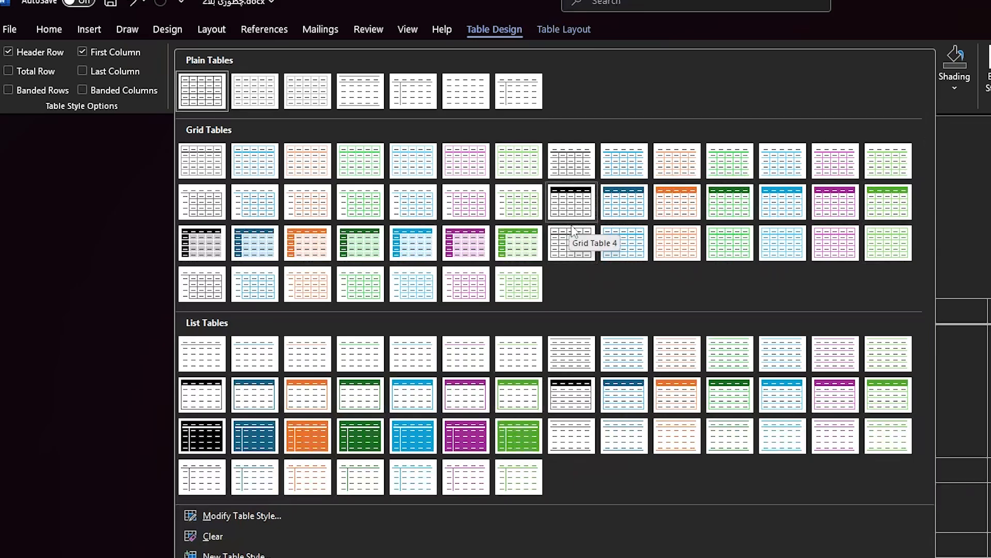
pyautogui.click(83, 91)
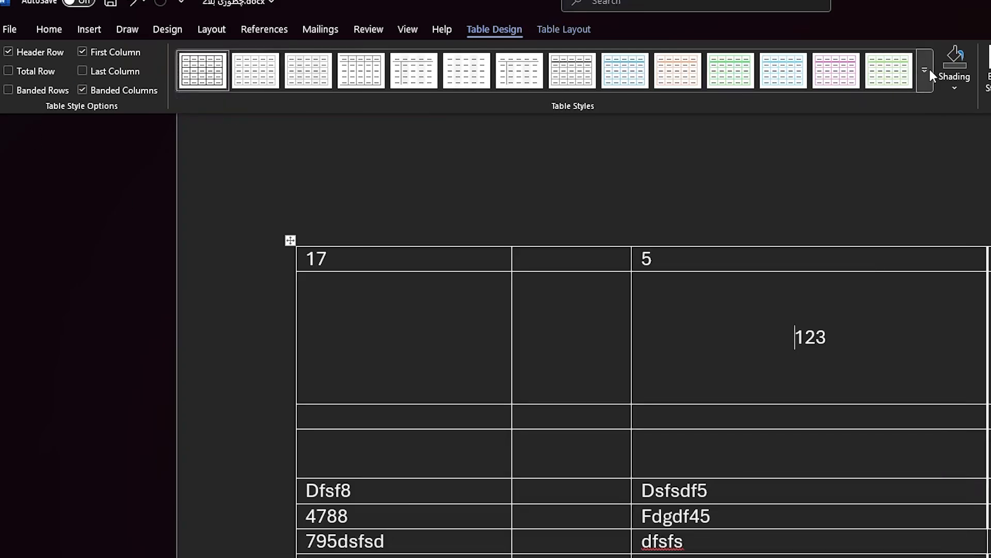
pyautogui.click(929, 73)
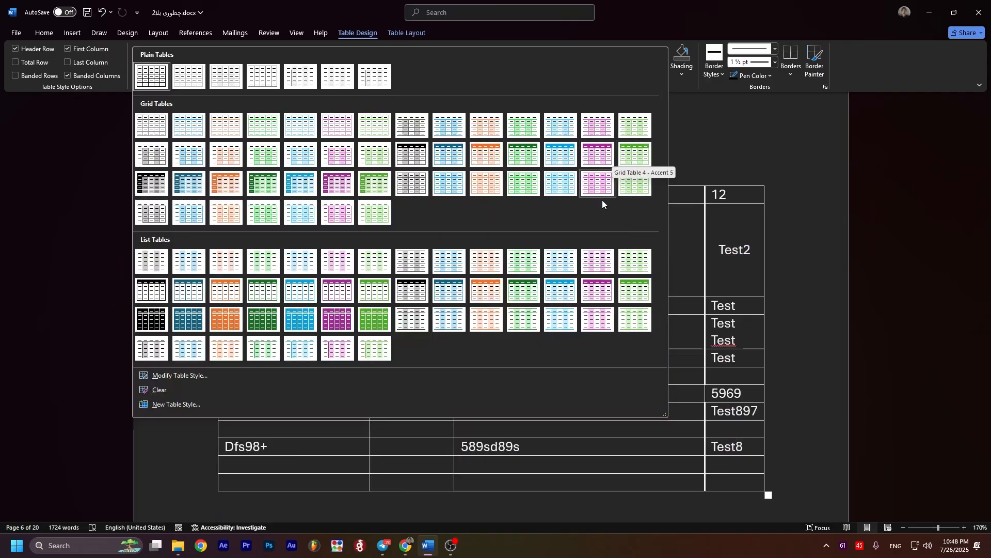
pyautogui.click(32, 76)
pyautogui.click(73, 76)
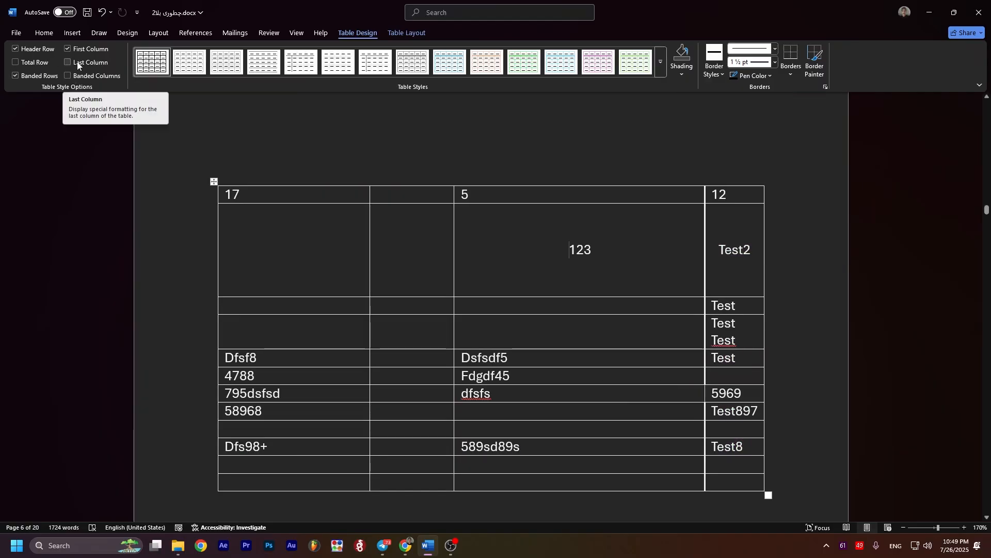
# Step: Preview the table styles with Last Column formatting on, and switch that option back off
pyautogui.click(78, 63)
pyautogui.click(662, 62)
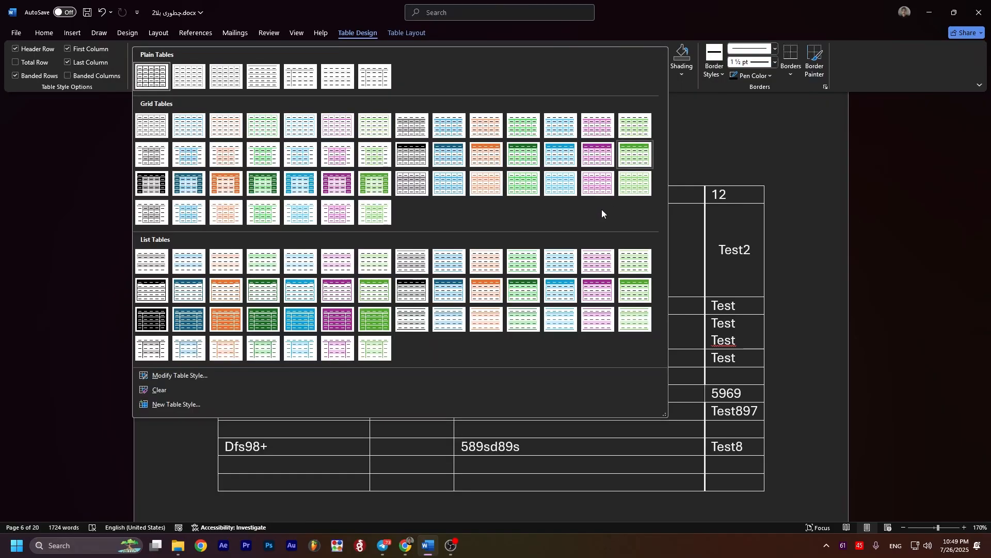
pyautogui.click(80, 62)
# Step: Preview the table styles with Header Row off and with First Column off, turning each option back on
pyautogui.click(31, 50)
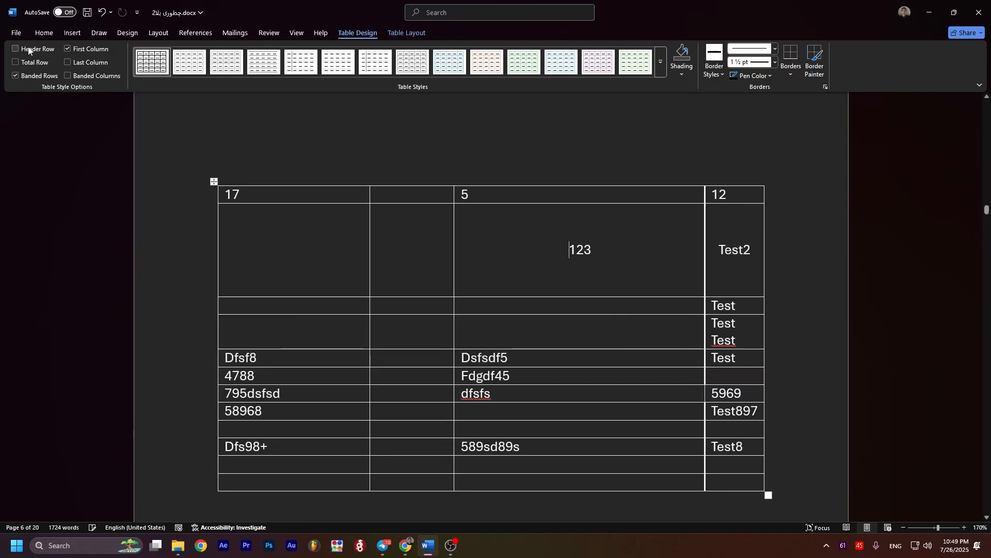
pyautogui.click(661, 61)
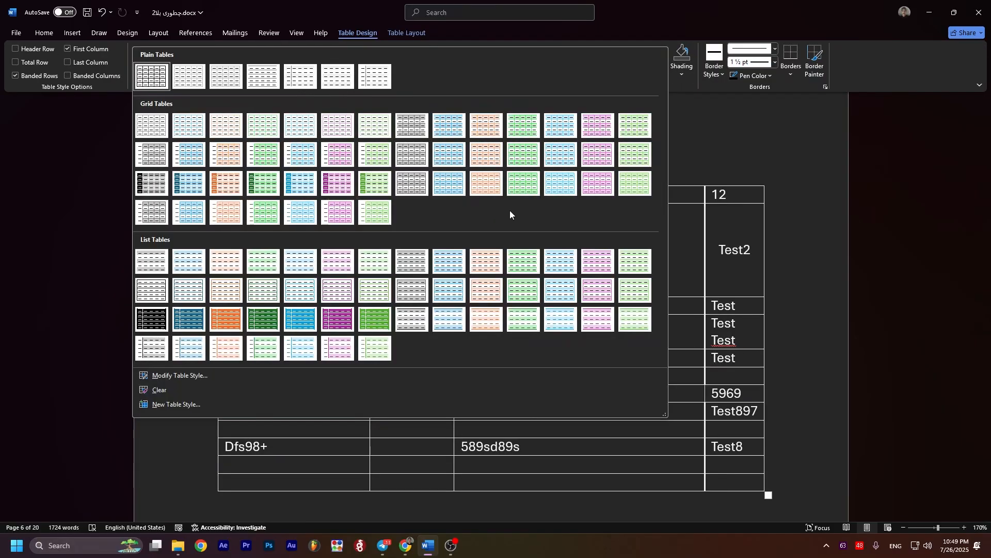
pyautogui.click(29, 49)
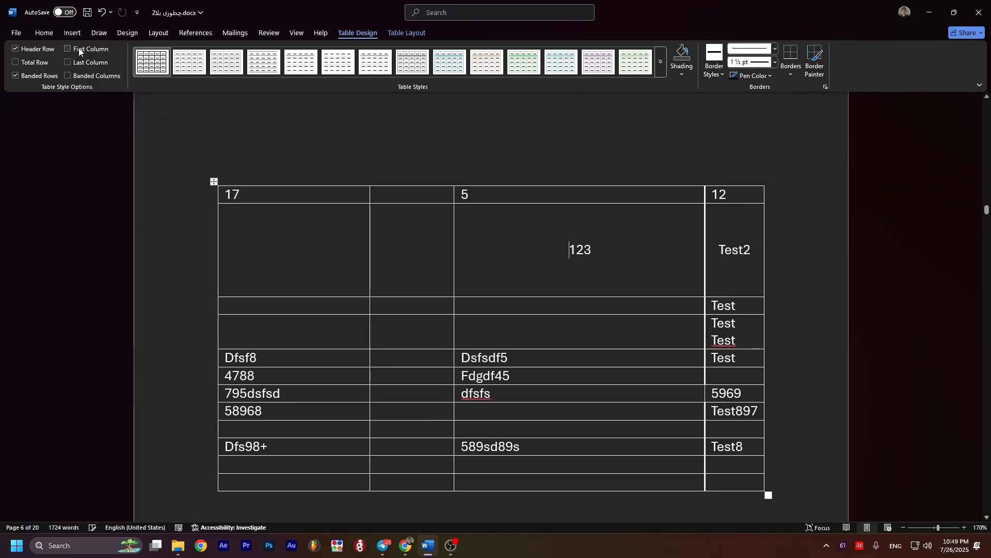
pyautogui.click(662, 62)
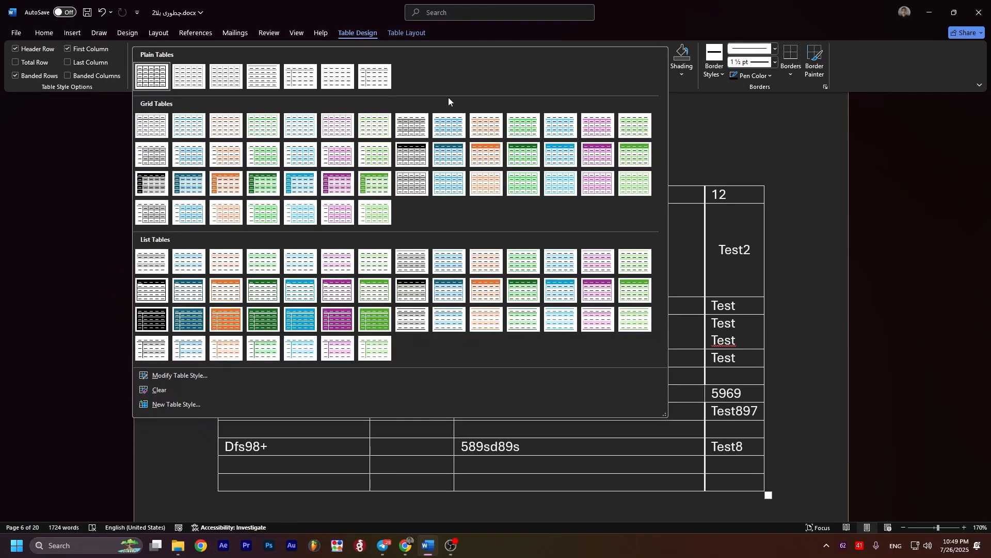
pyautogui.click(92, 51)
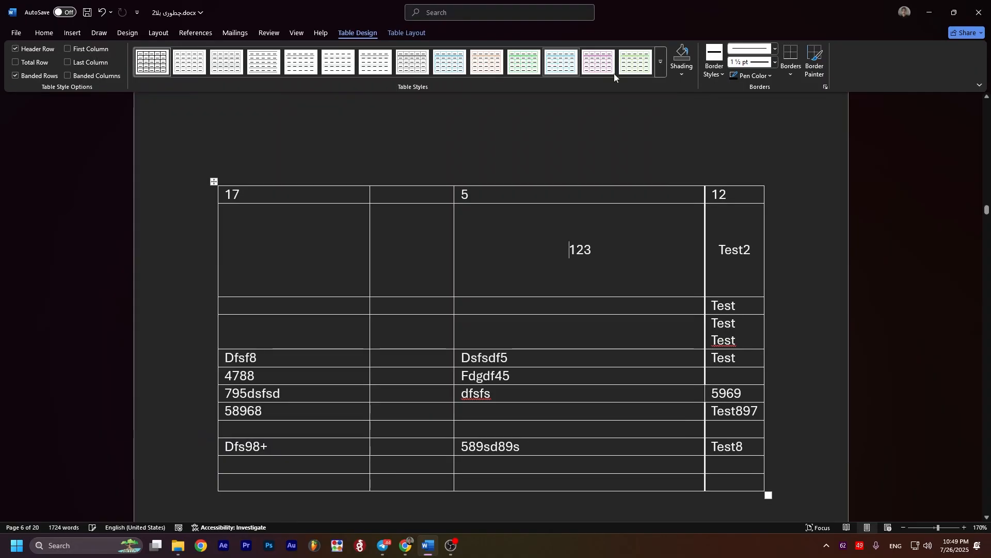
pyautogui.click(661, 62)
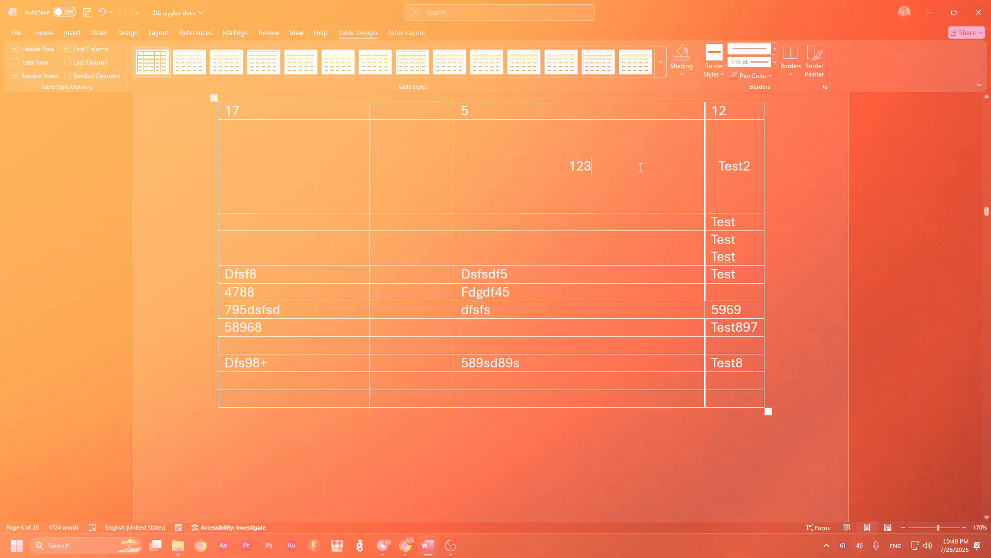
# Step: Apply the Grid Table 4 - Accent 2 style to the table
pyautogui.scroll(1, 648, 168)
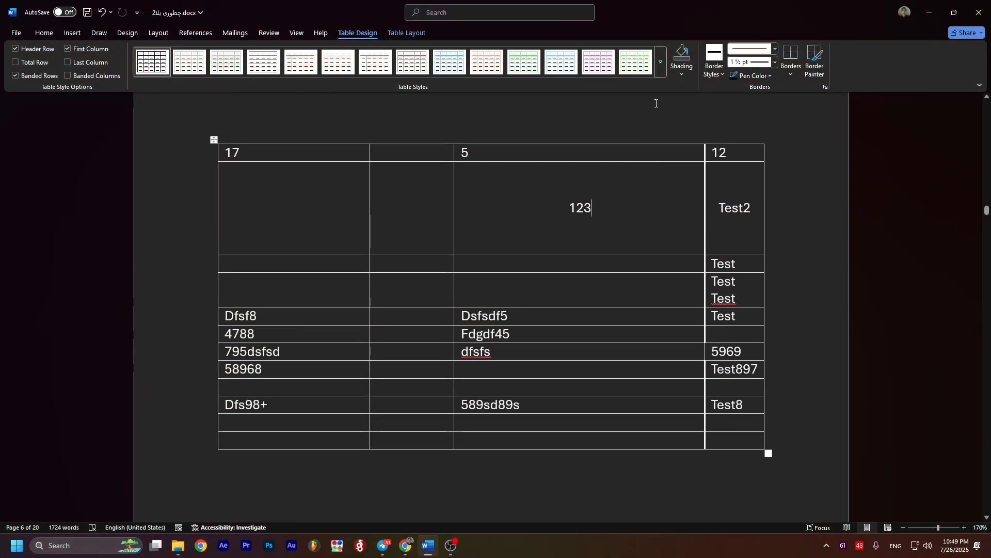
pyautogui.click(660, 69)
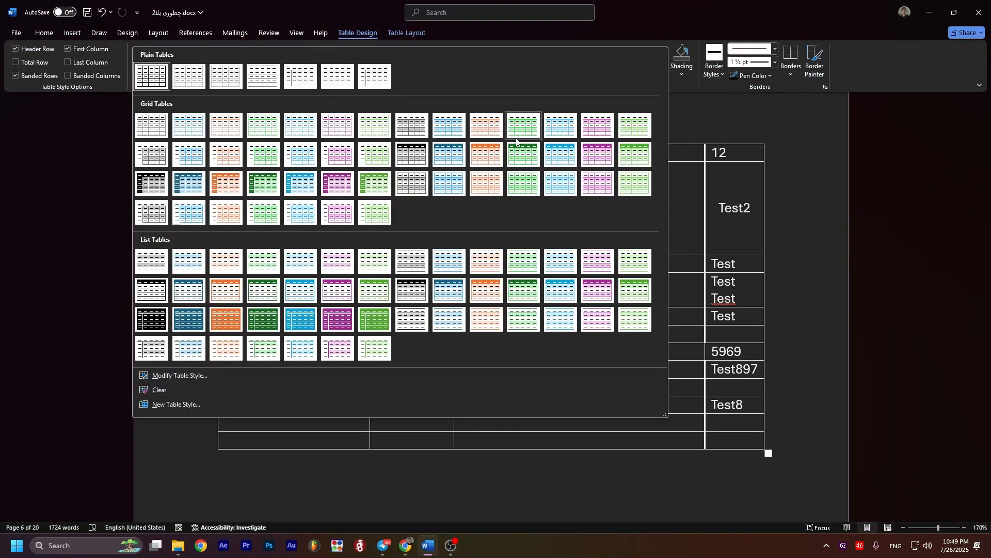
pyautogui.click(479, 158)
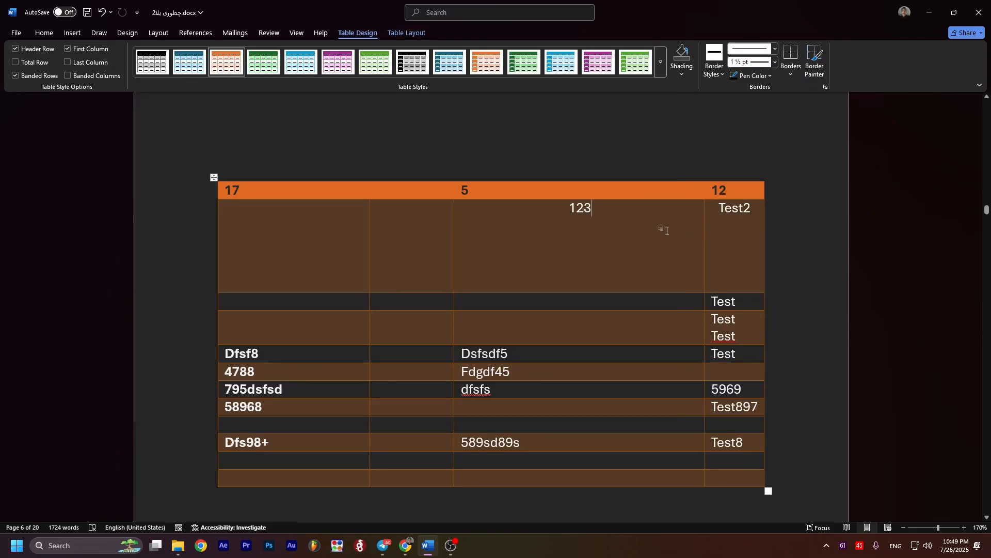
# Step: Look through the shading colors for the 123 cell and for all rows below the header row
pyautogui.click(682, 75)
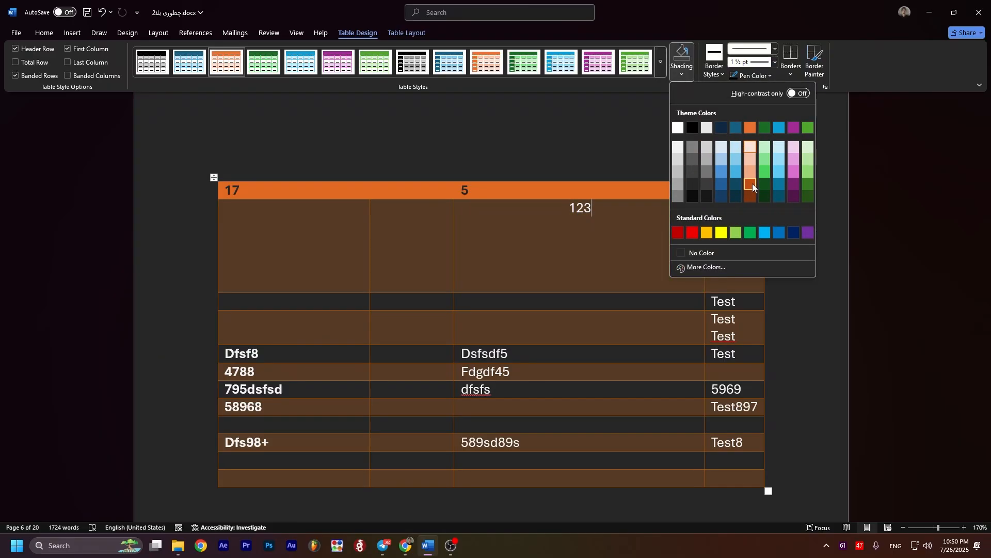
pyautogui.click(562, 123)
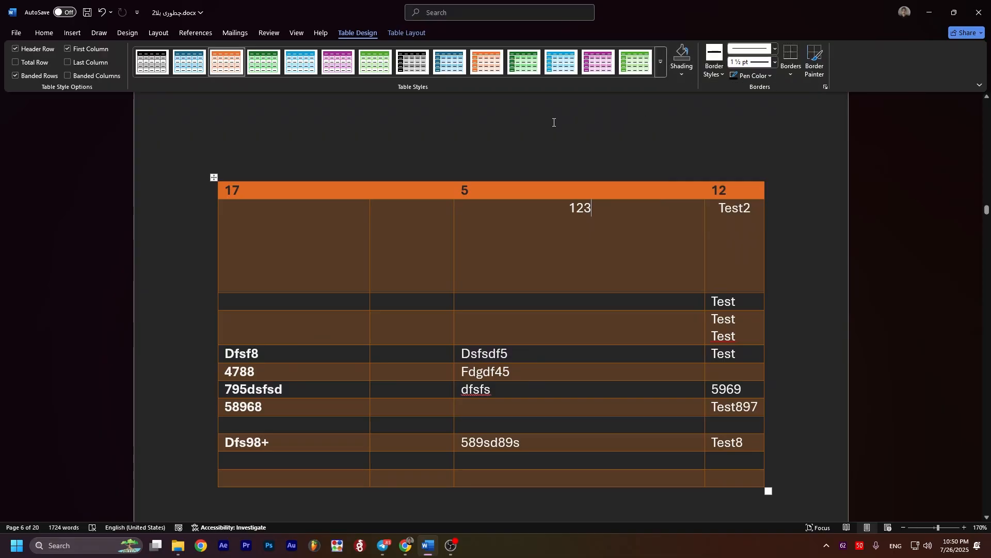
pyautogui.scroll(-1, 562, 129)
pyautogui.moveTo(732, 168); pyautogui.dragTo(268, 433)
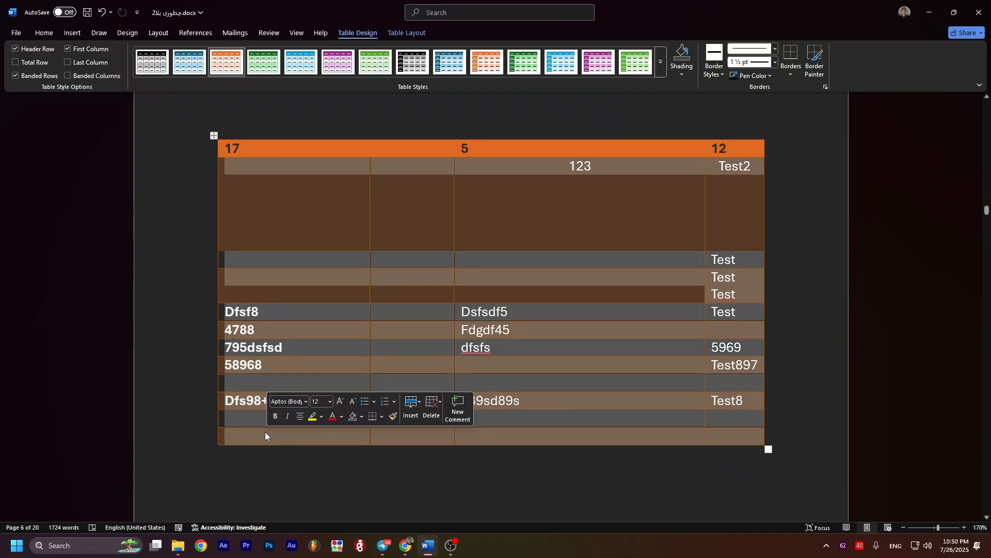
pyautogui.click(685, 73)
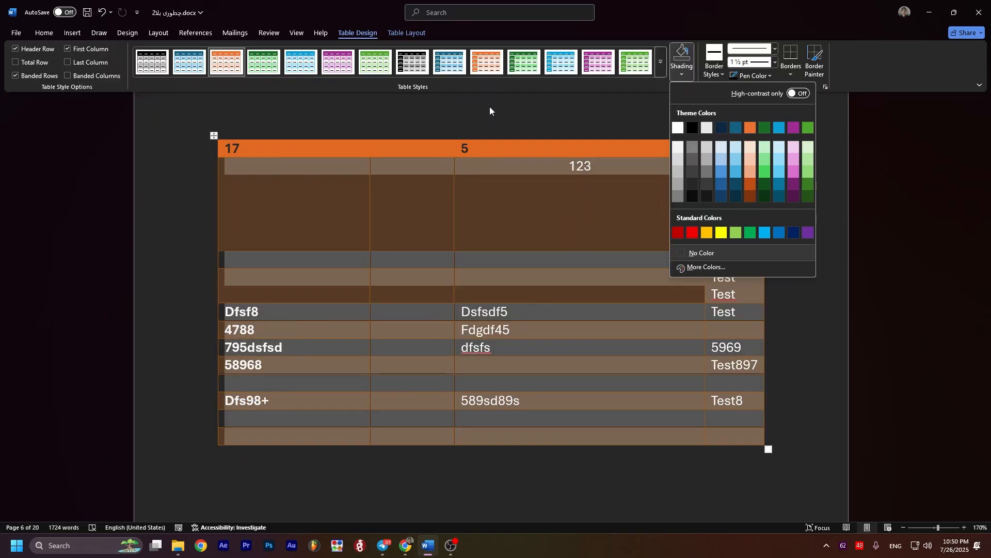
pyautogui.click(489, 106)
pyautogui.click(519, 170)
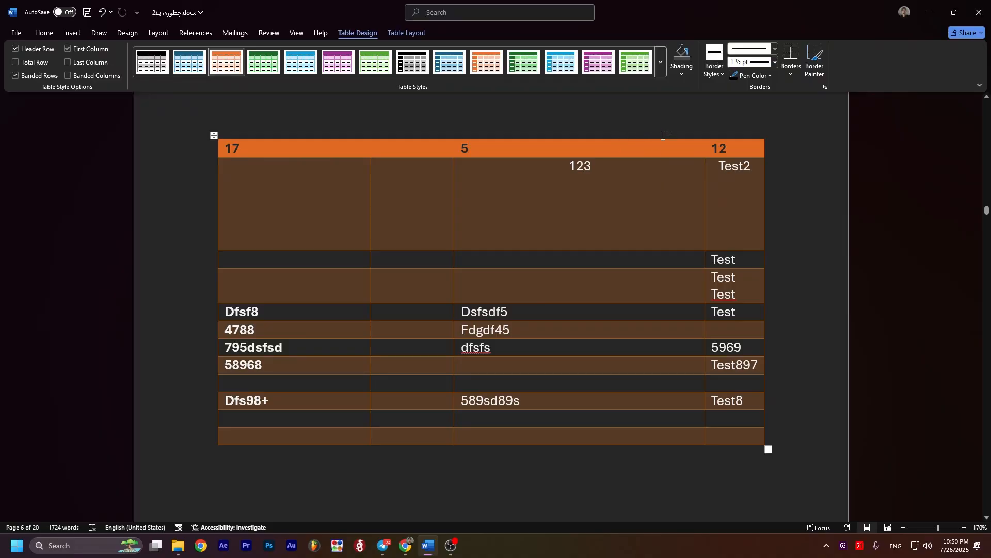
# Step: Paint the orange ½ pt theme border style onto both side borders of the header row's empty cell
pyautogui.click(720, 76)
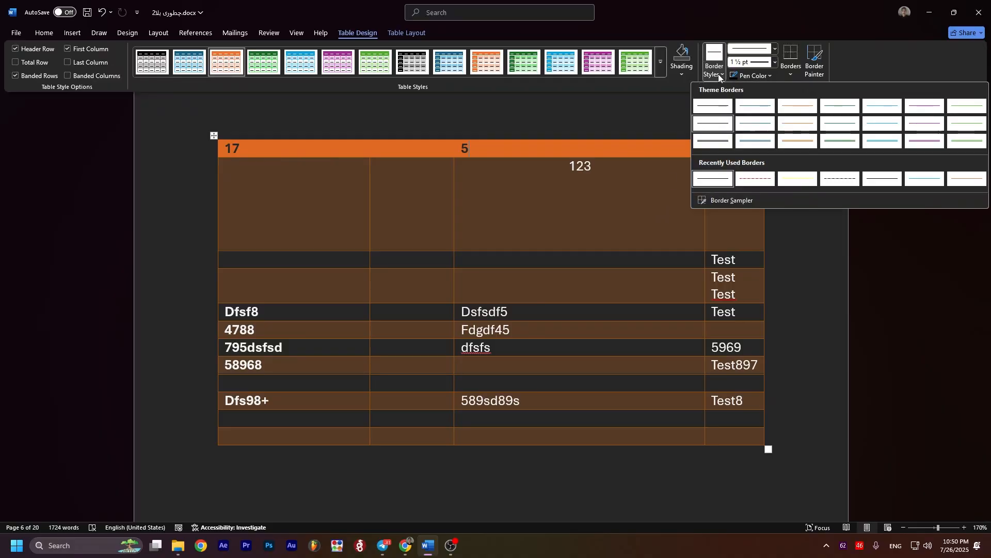
pyautogui.click(796, 144)
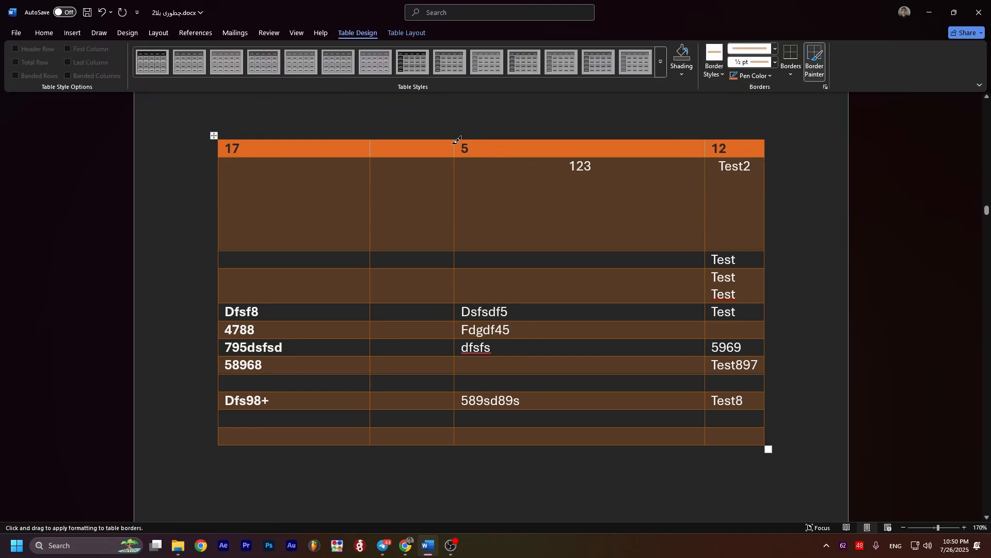
pyautogui.click(455, 144)
pyautogui.click(371, 147)
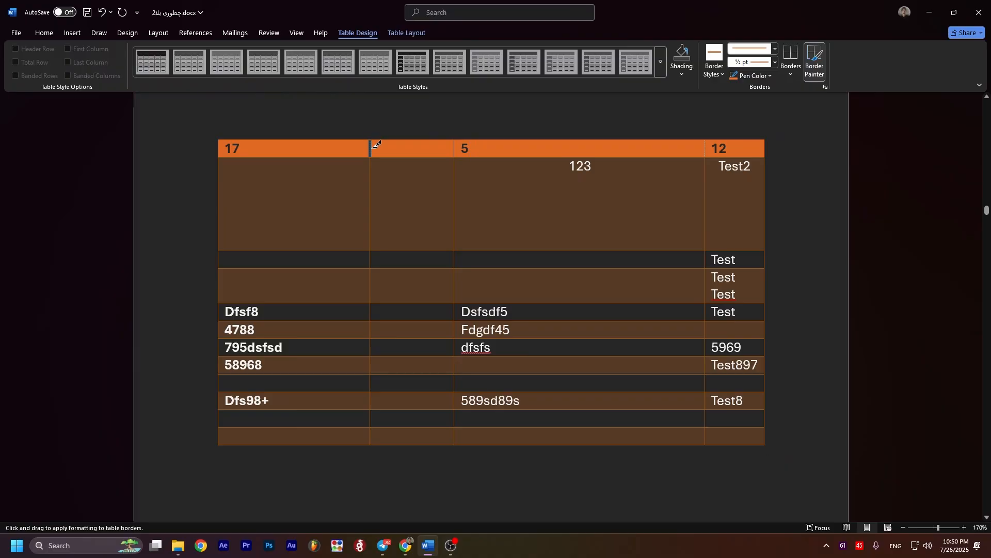
pyautogui.rightClick(373, 148)
pyautogui.press('Escape')
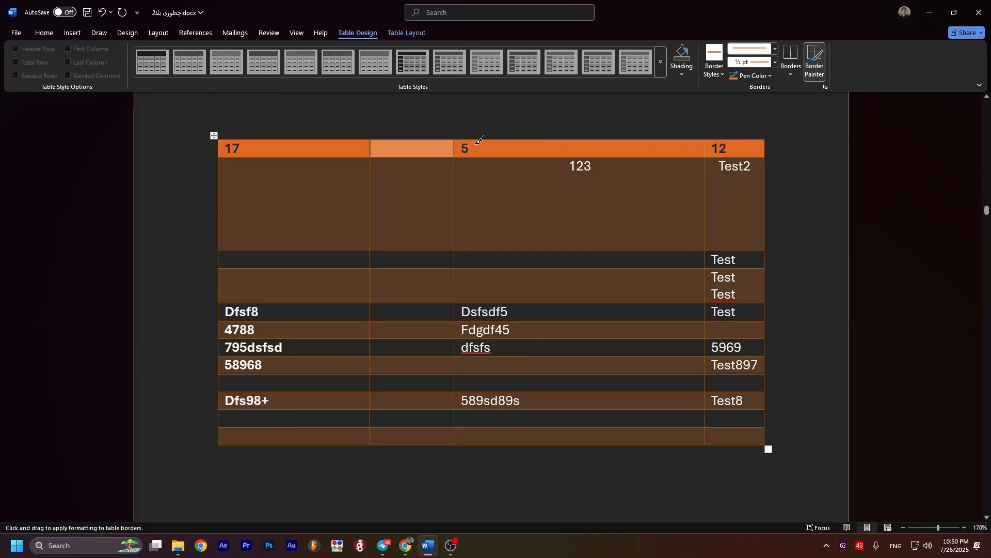
# Step: Change the pen color to blue and repaint both side borders of the header row's empty cell
pyautogui.click(752, 76)
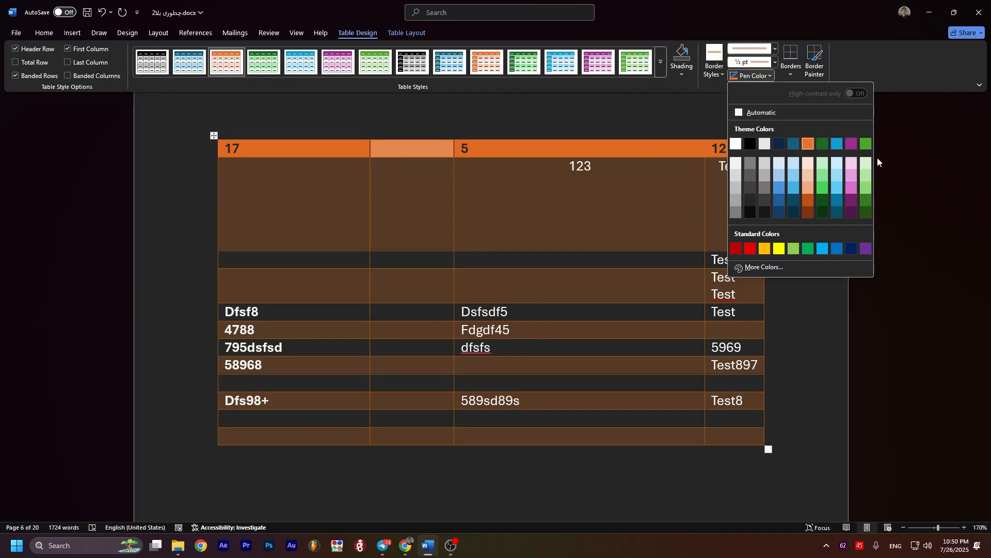
pyautogui.click(796, 207)
pyautogui.click(455, 148)
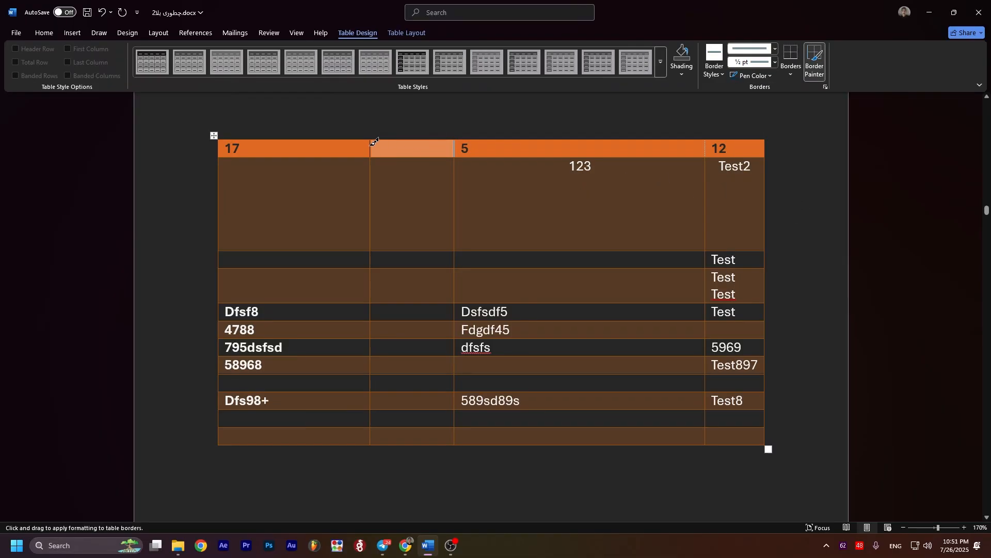
pyautogui.click(370, 147)
# Step: Paint the light blue ½ pt theme border style onto the border between the 123 and Test2 cells
pyautogui.scroll(7, 380, 120)
pyautogui.click(721, 73)
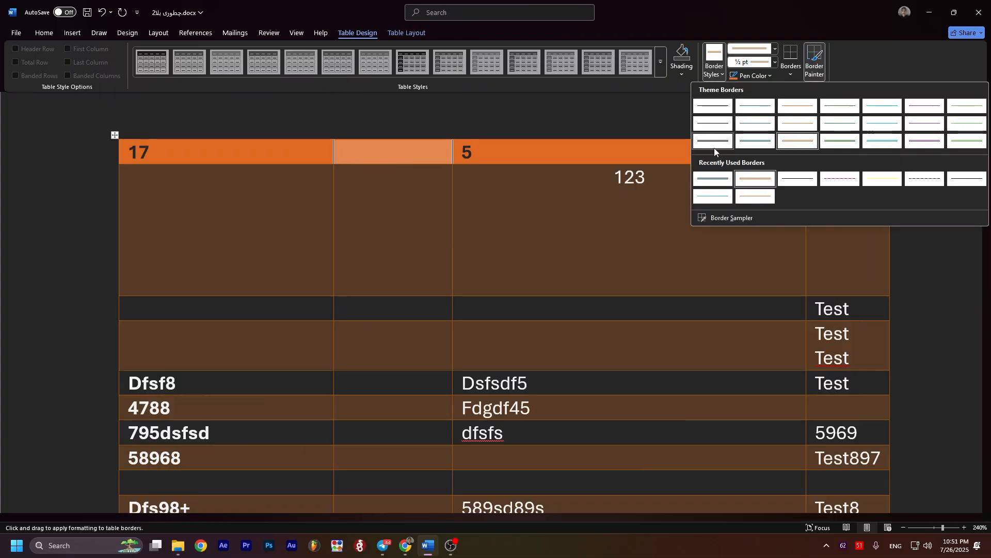
pyautogui.click(883, 143)
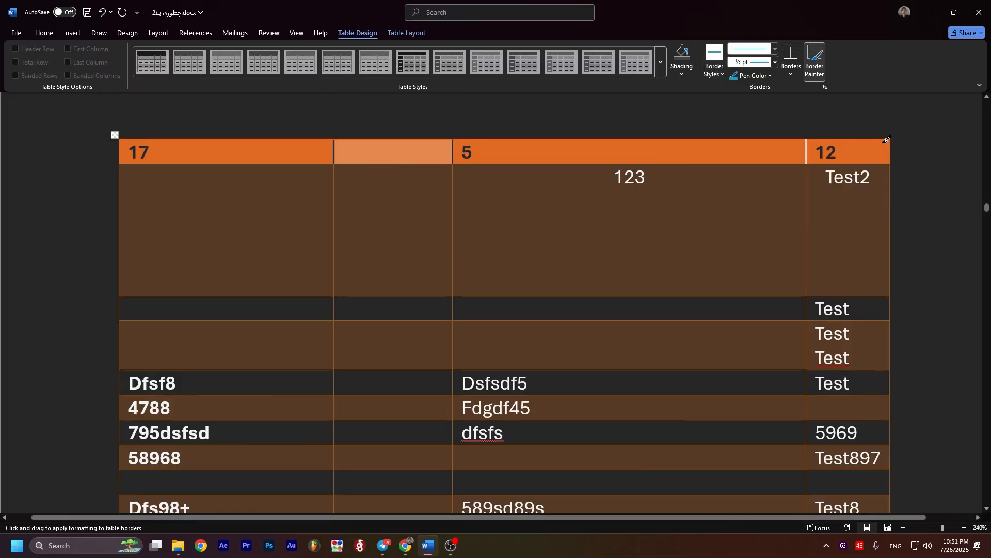
pyautogui.click(811, 191)
# Step: Choose the single wavy line style at ¾ pt and paint it onto the border between the 123 and Test2 cells
pyautogui.click(766, 49)
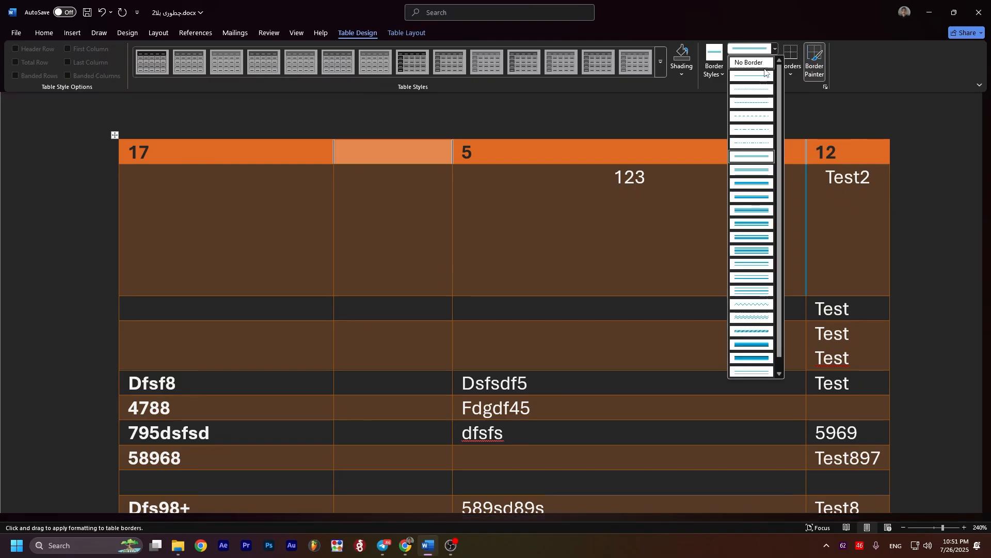
pyautogui.scroll(-1, 759, 155)
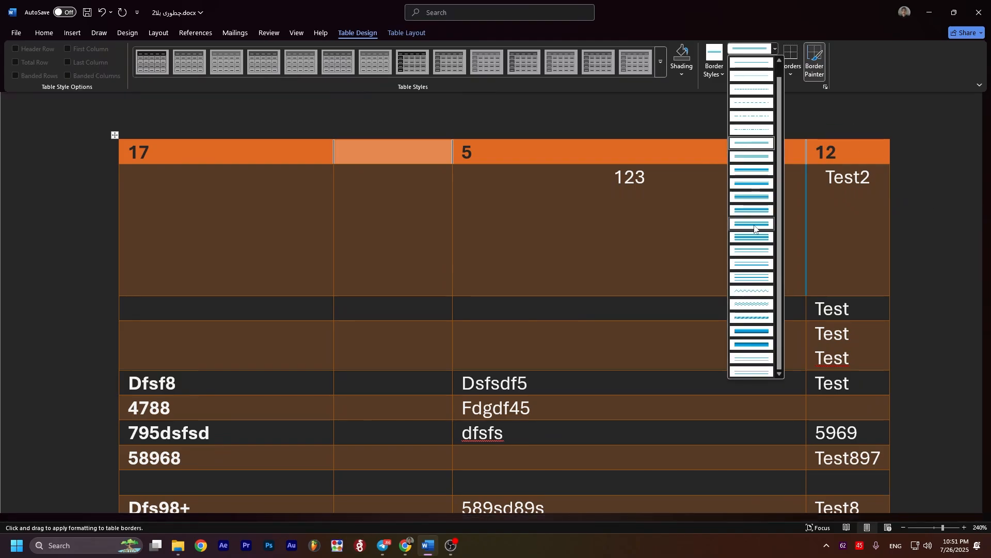
pyautogui.click(751, 291)
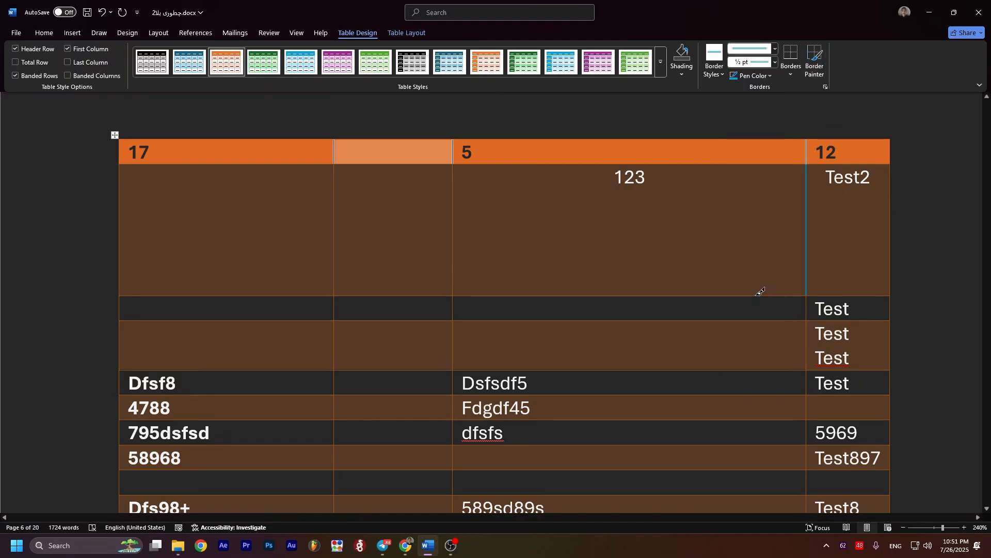
pyautogui.click(808, 233)
pyautogui.click(809, 235)
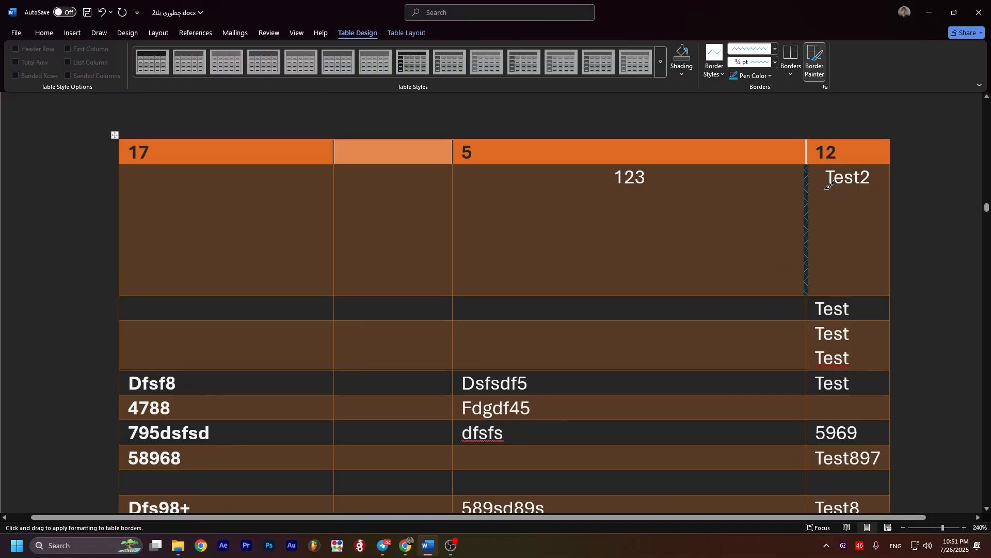
# Step: Try a 1 ½ pt weight for the wavy border line and return it to ¾ pt
pyautogui.click(775, 62)
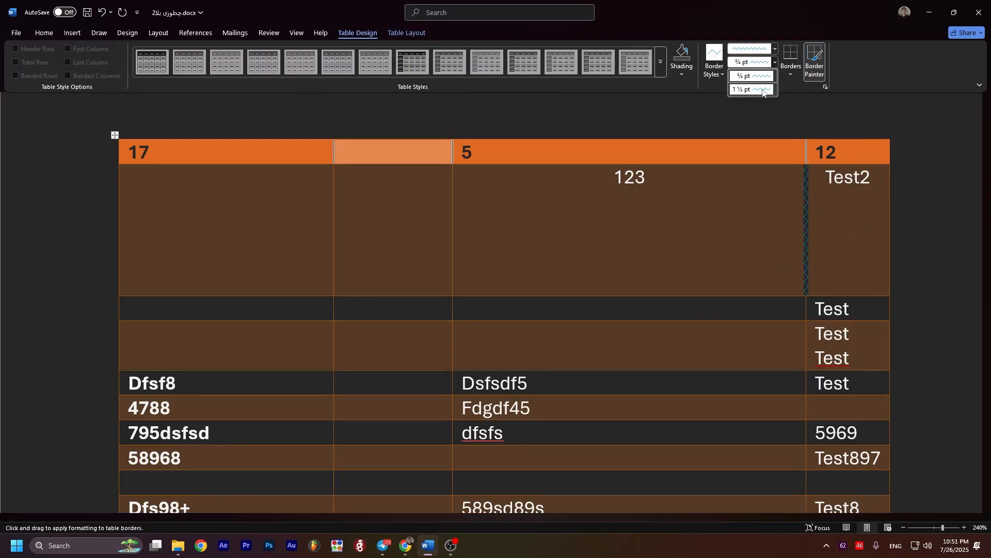
pyautogui.click(764, 93)
pyautogui.click(775, 63)
pyautogui.click(766, 76)
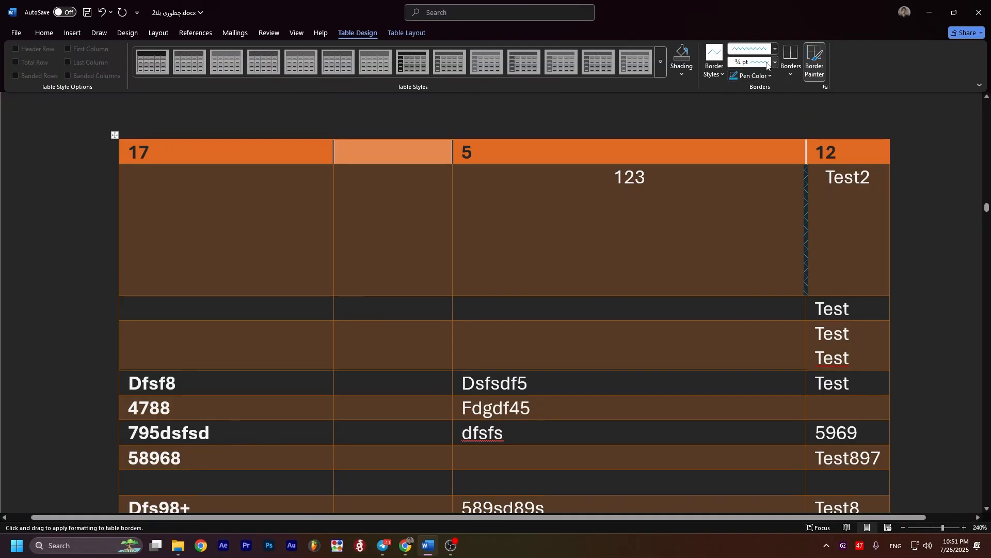
# Step: Switch to a light blue double-line border at ½ pt and paint it onto the border between the 123 and Test2 cells
pyautogui.click(775, 49)
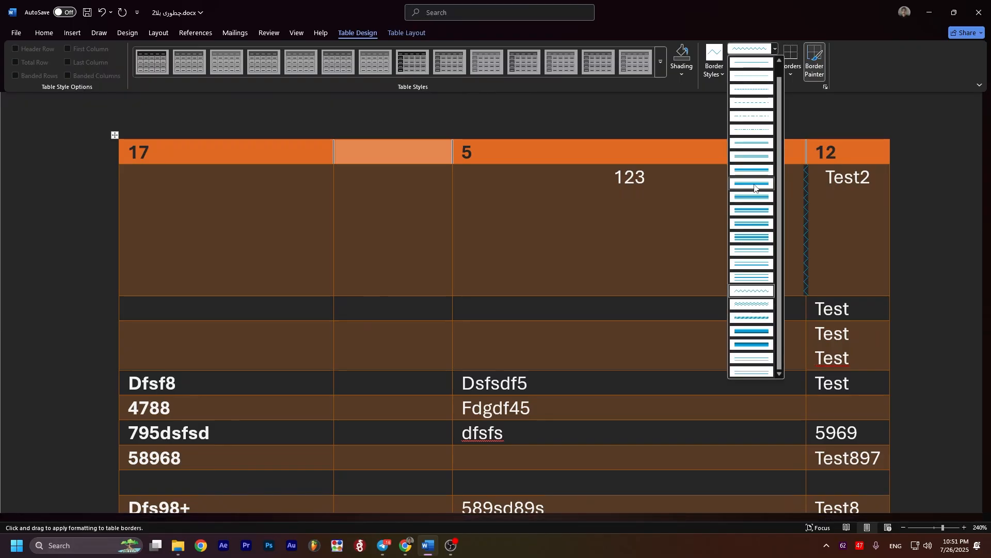
pyautogui.click(755, 185)
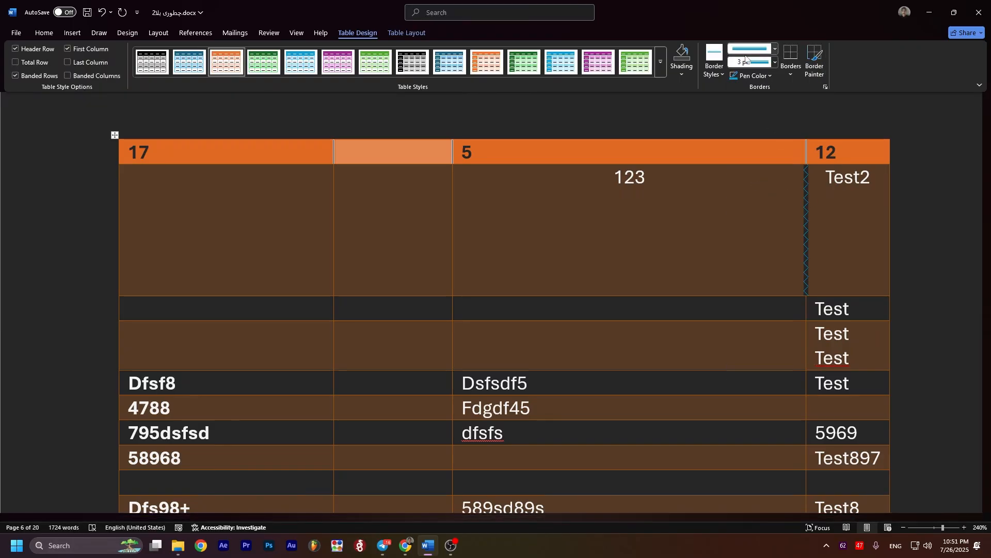
pyautogui.click(715, 56)
pyautogui.click(809, 181)
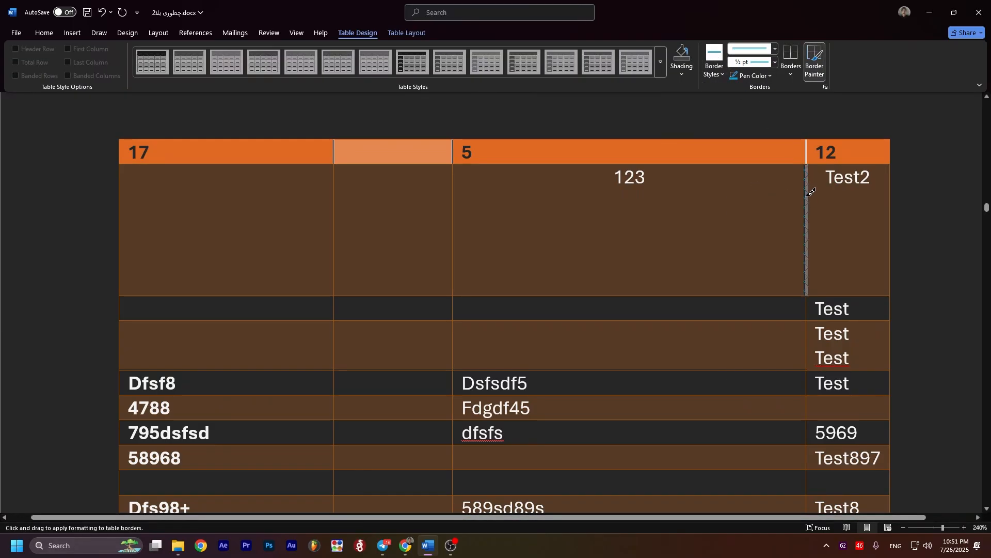
# Step: Set the double line's weight to 3 pt and repaint the border between the 123 and Test2 cells
pyautogui.click(769, 63)
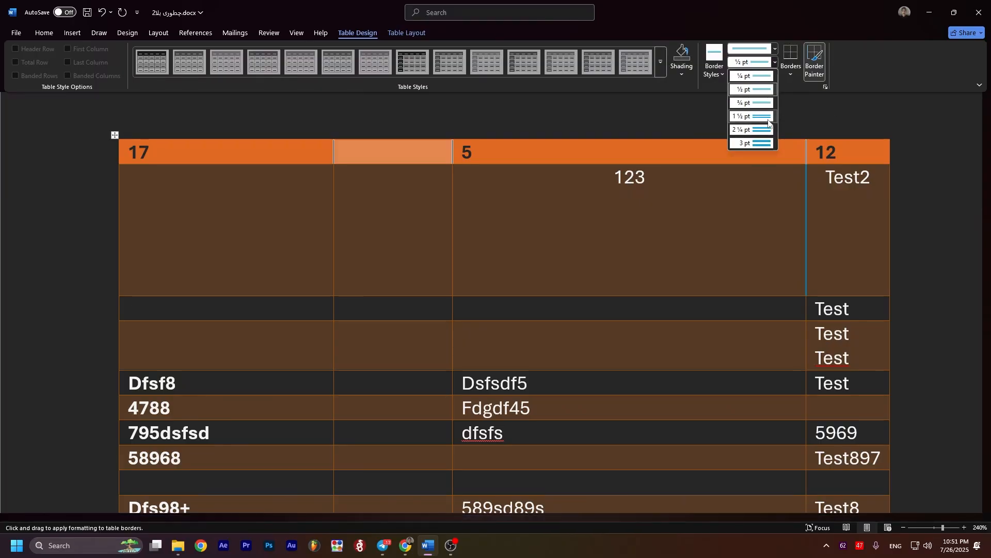
pyautogui.click(766, 143)
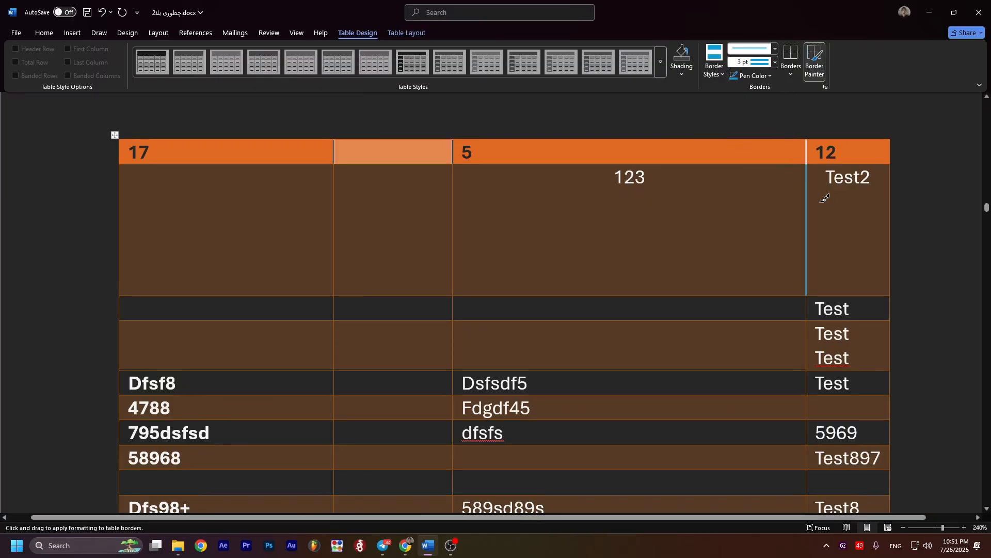
pyautogui.click(809, 190)
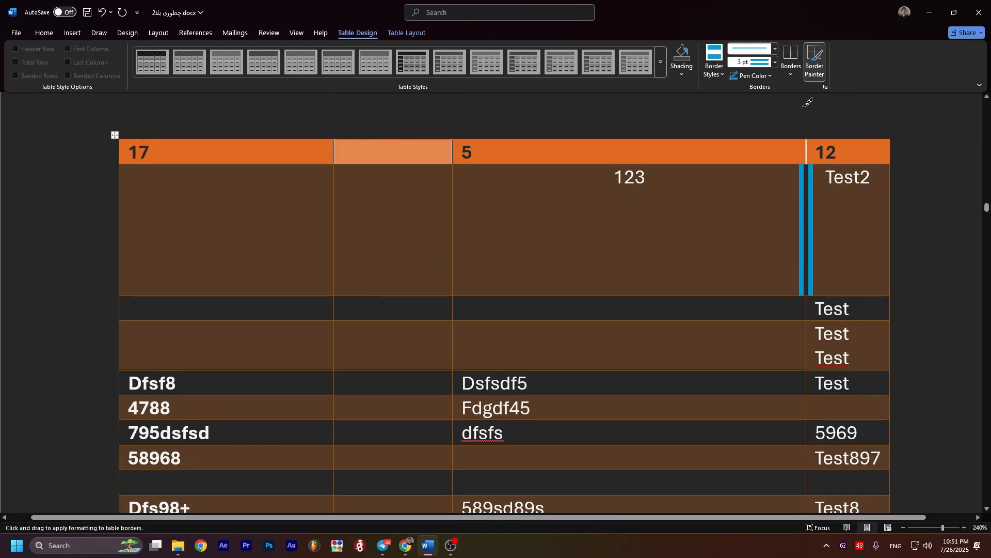
# Step: Examine the border options offered for the 123 cell in the table design tools and in the paragraph formatting tools
pyautogui.click(775, 62)
pyautogui.click(793, 75)
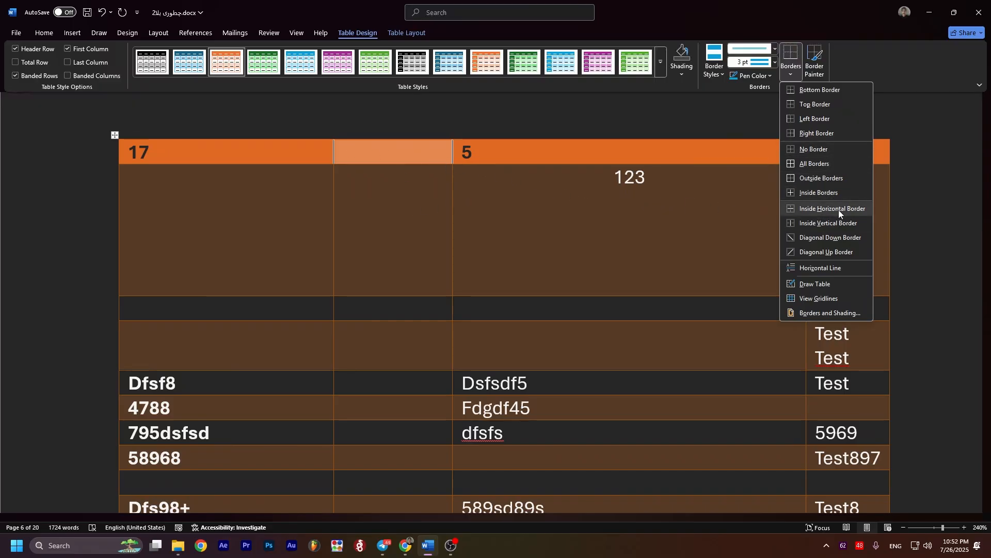
pyautogui.click(698, 206)
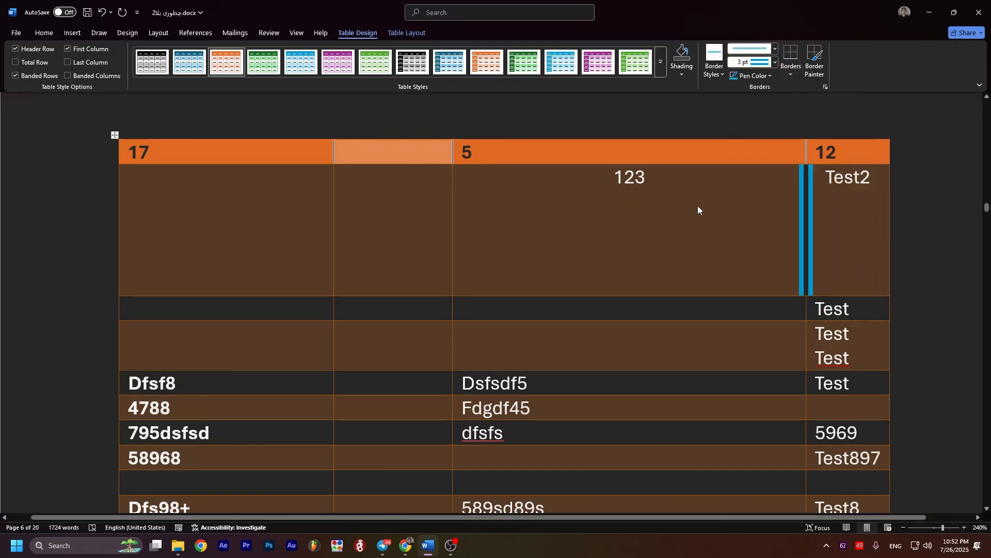
pyautogui.click(725, 187)
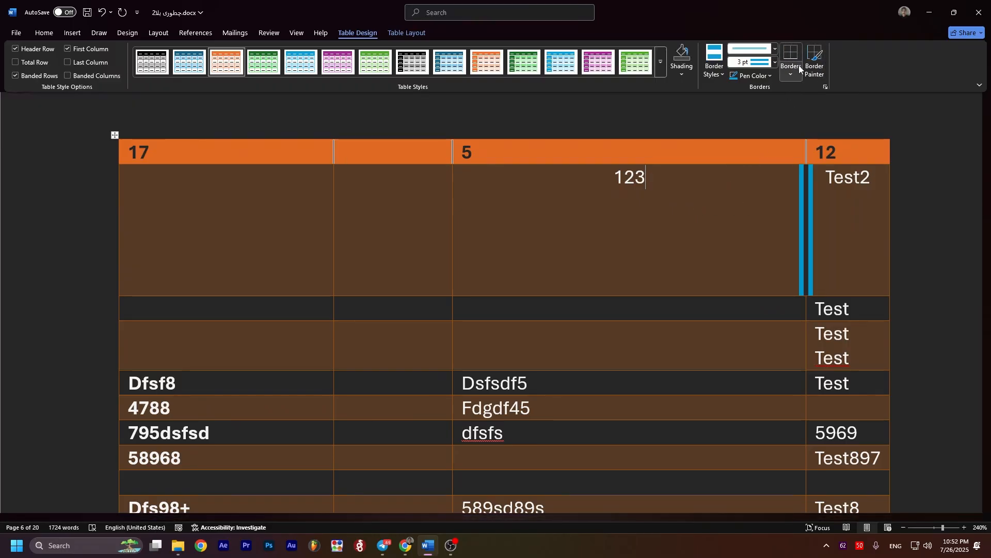
pyautogui.click(42, 34)
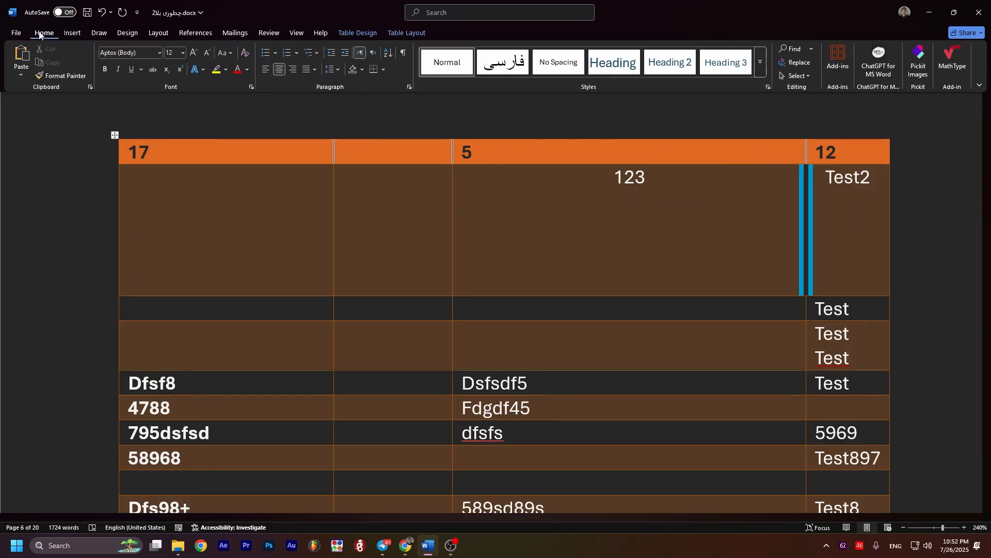
pyautogui.click(384, 71)
pyautogui.press('Escape')
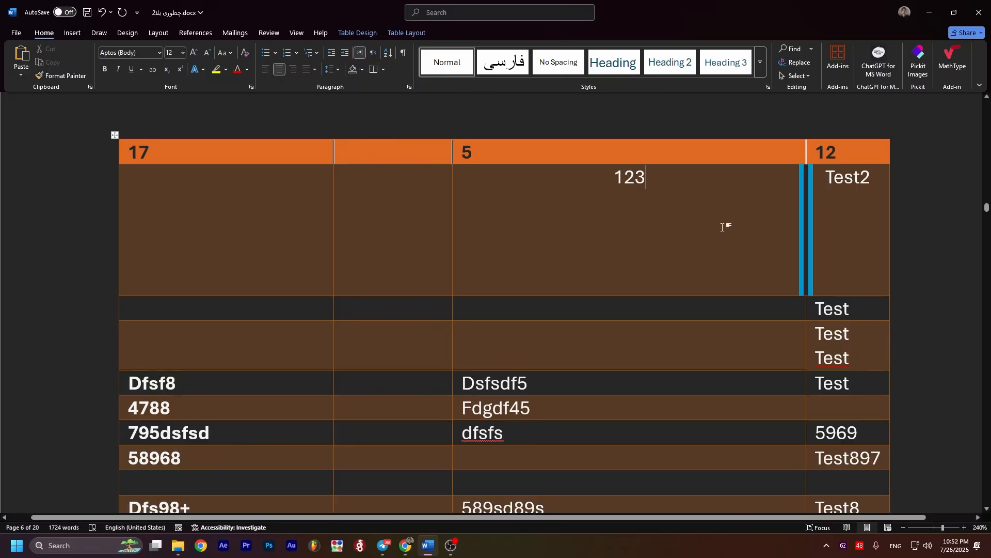
pyautogui.click(402, 33)
pyautogui.click(371, 33)
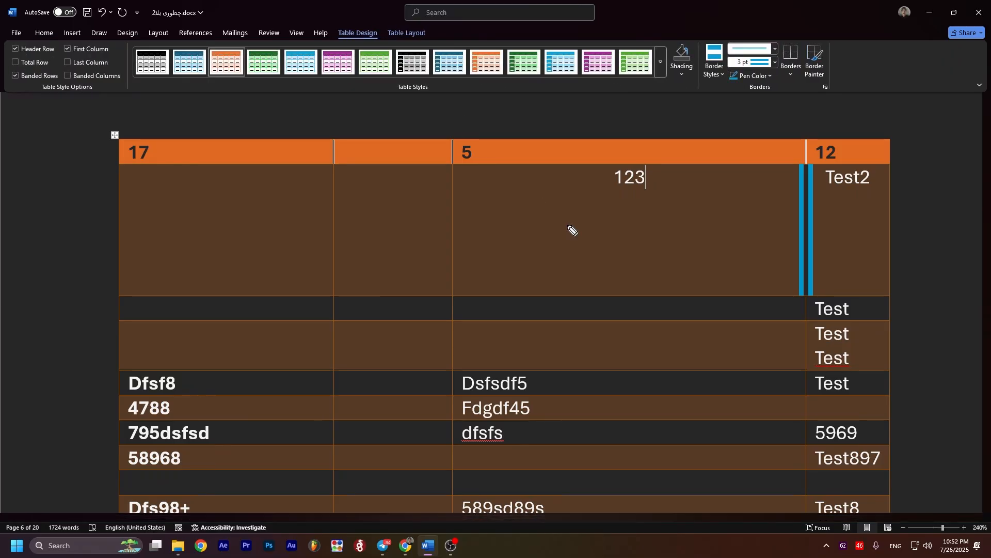
pyautogui.moveTo(233, 222); pyautogui.dragTo(240, 281)
pyautogui.moveTo(231, 240); pyautogui.dragTo(258, 226)
pyautogui.moveTo(289, 225); pyautogui.dragTo(312, 206)
pyautogui.moveTo(324, 225)
pyautogui.mouseDown()
pyautogui.moveTo(338, 212)
pyautogui.moveTo(340, 243)
pyautogui.mouseUp()
pyautogui.moveTo(356, 211)
pyautogui.mouseDown()
pyautogui.moveTo(385, 206)
pyautogui.moveTo(410, 227)
pyautogui.moveTo(451, 232)
pyautogui.mouseUp()
pyautogui.click(405, 184)
pyautogui.moveTo(479, 195)
pyautogui.mouseDown()
pyautogui.moveTo(483, 212)
pyautogui.moveTo(529, 208)
pyautogui.mouseUp()
pyautogui.moveTo(557, 173); pyautogui.dragTo(540, 239)
pyautogui.moveTo(432, 262); pyautogui.dragTo(540, 238)
pyautogui.moveTo(205, 330); pyautogui.dragTo(739, 248)
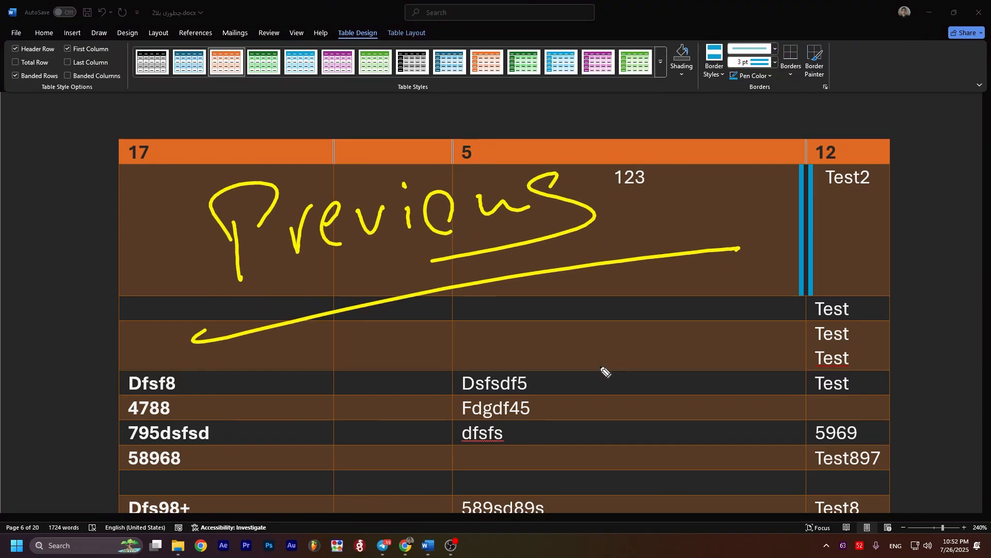
pyautogui.moveTo(473, 339)
pyautogui.mouseDown()
pyautogui.moveTo(469, 376)
pyautogui.moveTo(465, 330)
pyautogui.moveTo(493, 362)
pyautogui.moveTo(546, 379)
pyautogui.mouseUp()
pyautogui.moveTo(593, 289); pyautogui.dragTo(556, 382)
pyautogui.moveTo(609, 316)
pyautogui.mouseDown()
pyautogui.moveTo(704, 303)
pyautogui.moveTo(743, 310)
pyautogui.moveTo(798, 279)
pyautogui.mouseUp()
pyautogui.moveTo(812, 255); pyautogui.dragTo(846, 309)
pyautogui.moveTo(434, 454); pyautogui.dragTo(547, 428)
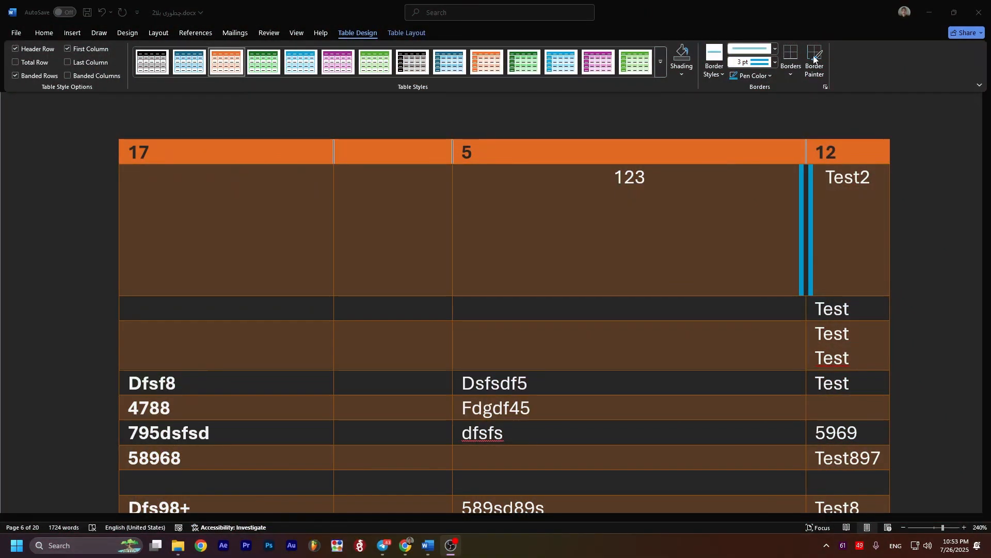
# Step: Use Border Painter to paint a thin blue line down the vertical border between the first and second columns, below the header row
pyautogui.click(814, 58)
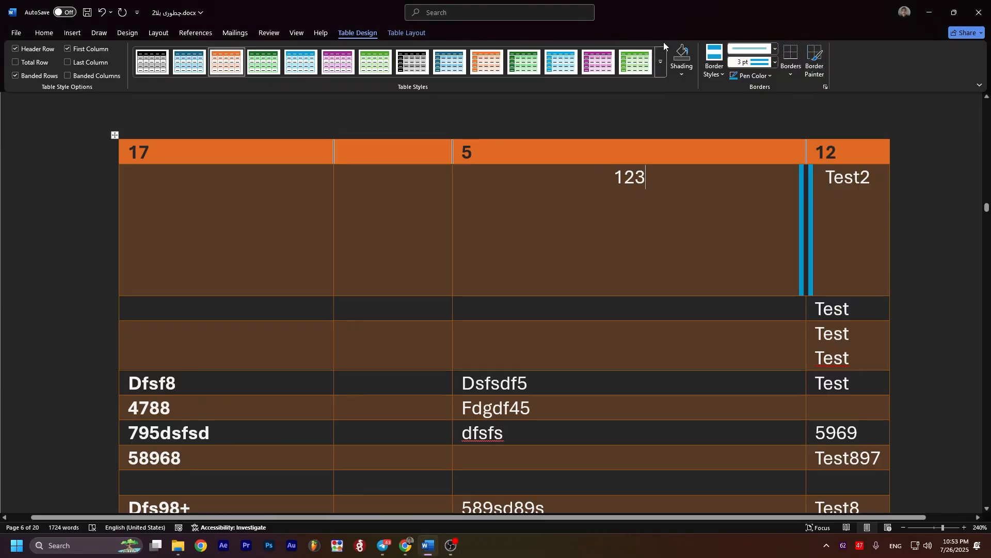
pyautogui.moveTo(337, 203)
pyautogui.mouseDown()
pyautogui.moveTo(326, 358)
pyautogui.moveTo(334, 492)
pyautogui.mouseUp()
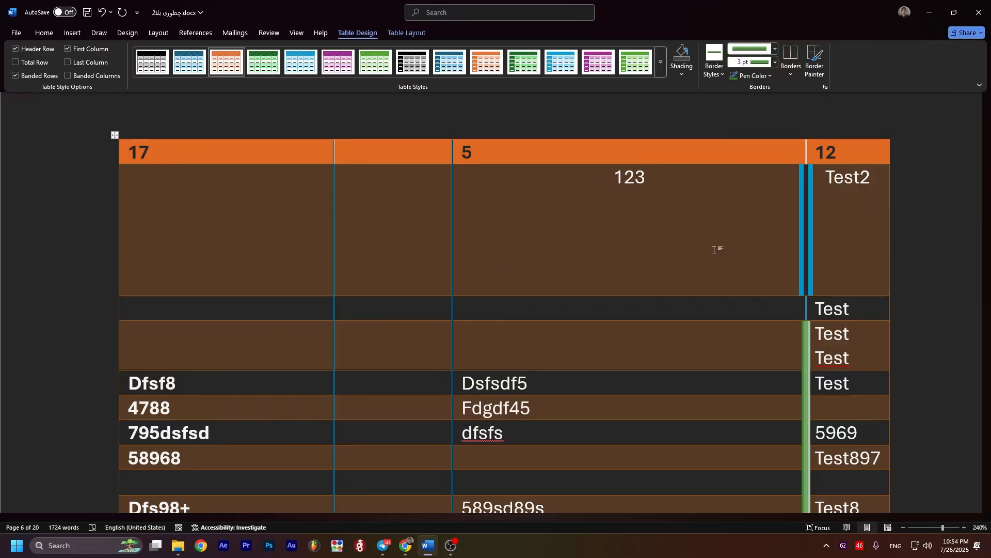
pyautogui.moveTo(279, 200)
pyautogui.mouseDown()
pyautogui.moveTo(248, 380)
pyautogui.moveTo(381, 350)
pyautogui.mouseUp()
pyautogui.moveTo(370, 255); pyautogui.dragTo(372, 333)
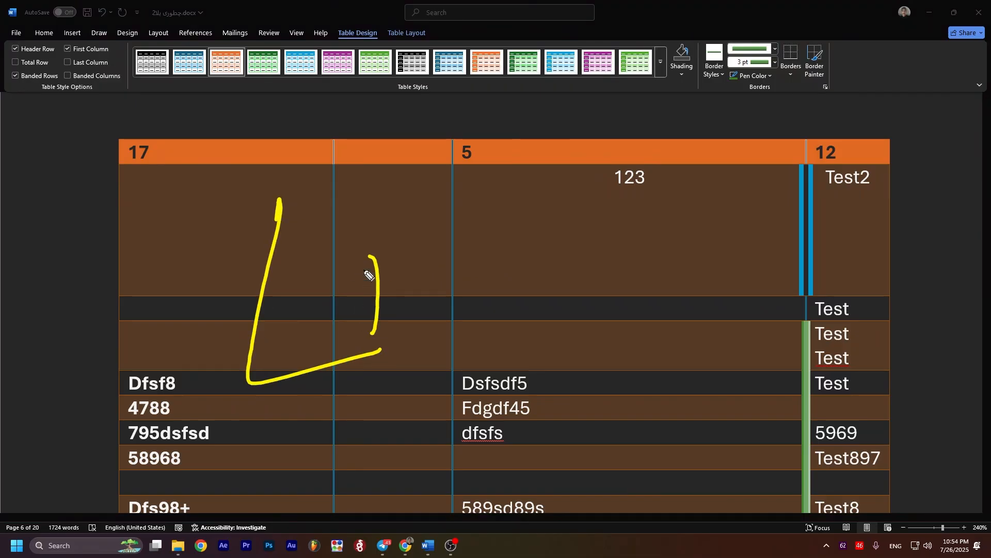
pyautogui.moveTo(371, 206); pyautogui.dragTo(369, 215)
pyautogui.moveTo(446, 172); pyautogui.dragTo(465, 292)
pyautogui.moveTo(533, 233); pyautogui.dragTo(526, 311)
pyautogui.moveTo(558, 264); pyautogui.dragTo(655, 278)
pyautogui.moveTo(758, 185)
pyautogui.mouseDown()
pyautogui.moveTo(713, 310)
pyautogui.moveTo(829, 260)
pyautogui.mouseUp()
pyautogui.moveTo(893, 179); pyautogui.dragTo(867, 259)
pyautogui.moveTo(417, 414); pyautogui.dragTo(372, 446)
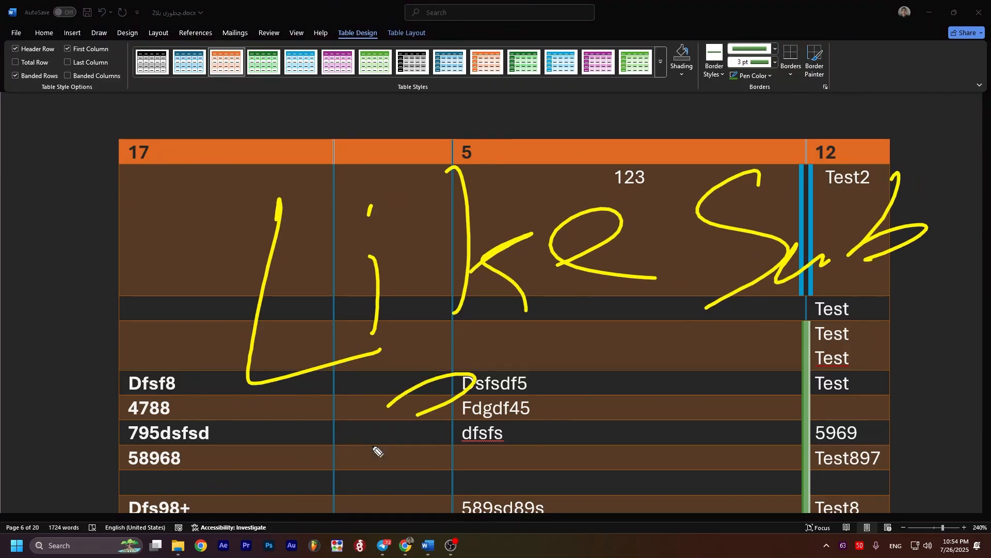